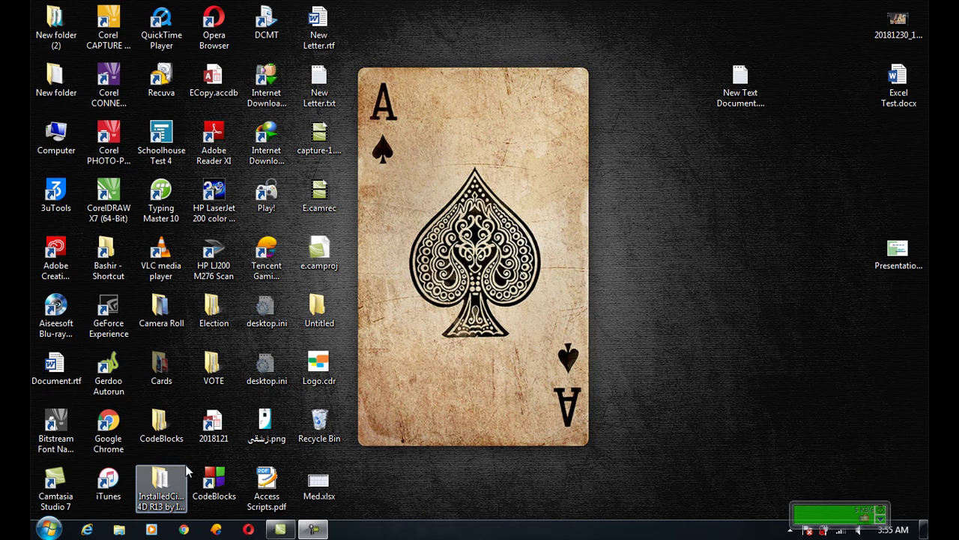
Step: Launch Paint from Start > All Programs > Accessories to get a blank Untitled canvas
click(35, 529)
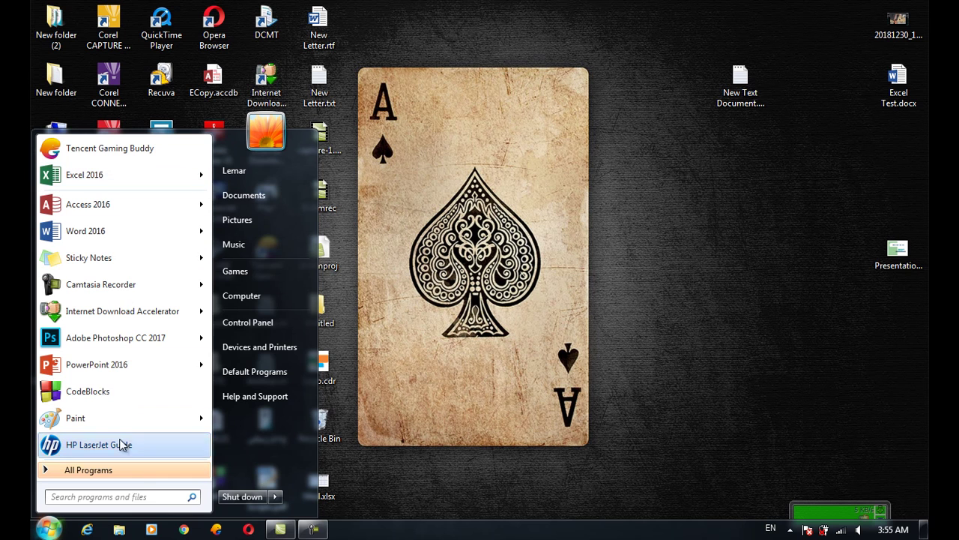
click(510, 296)
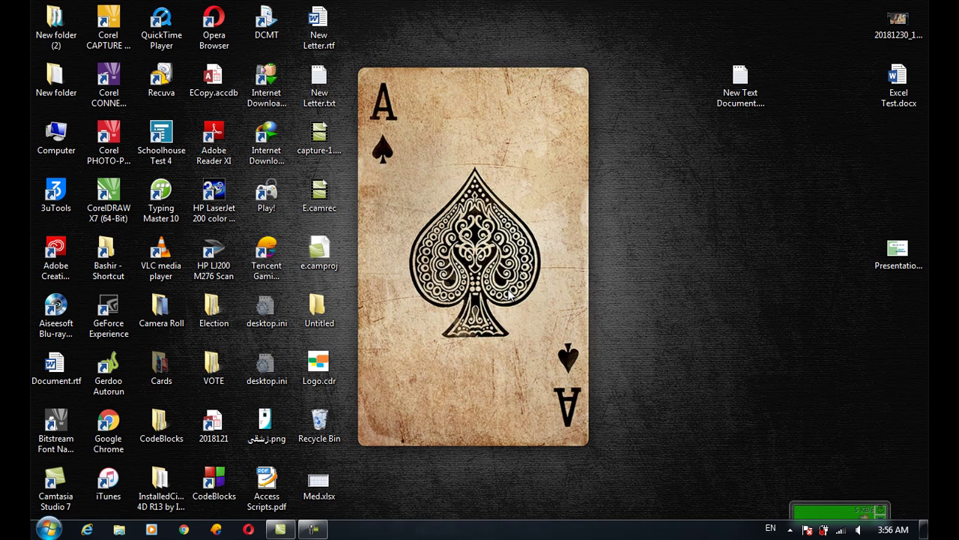
click(48, 530)
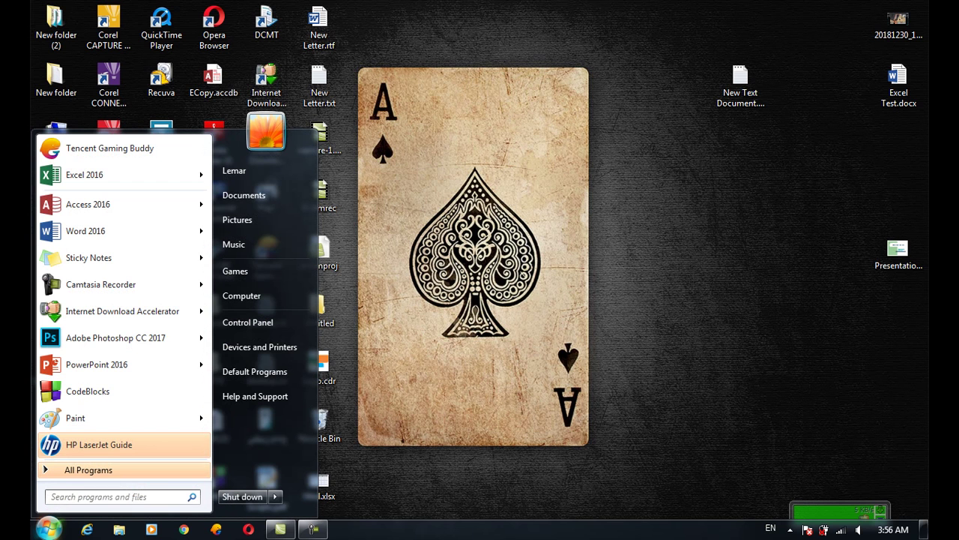
click(489, 248)
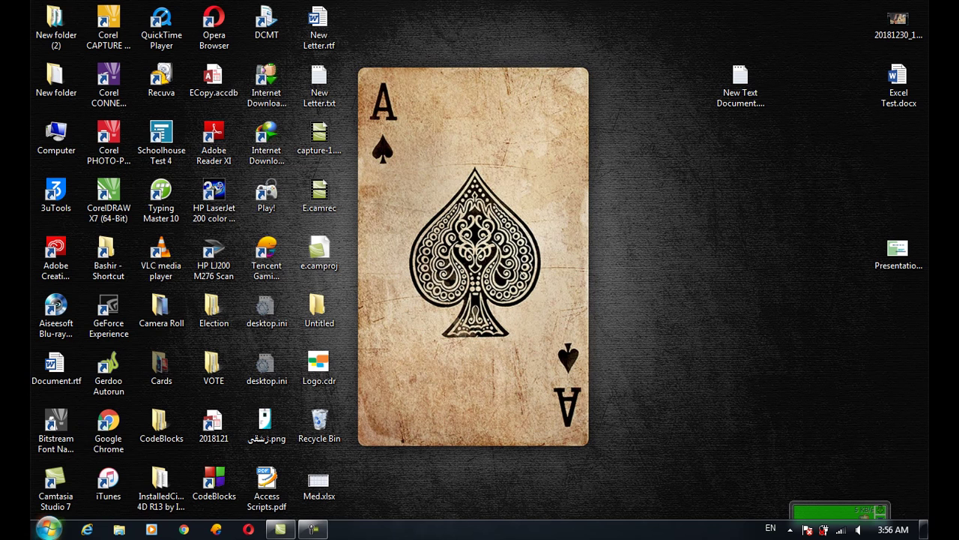
click(45, 528)
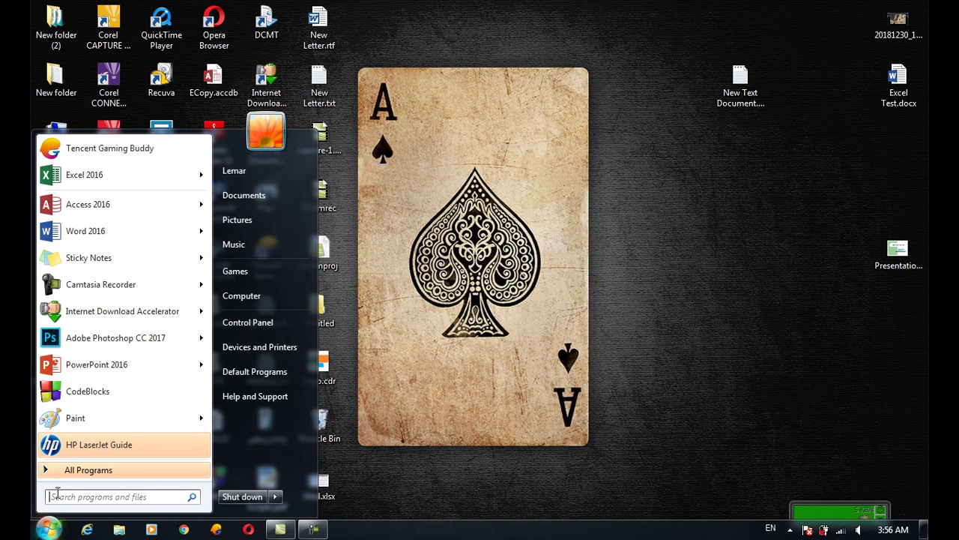
click(68, 472)
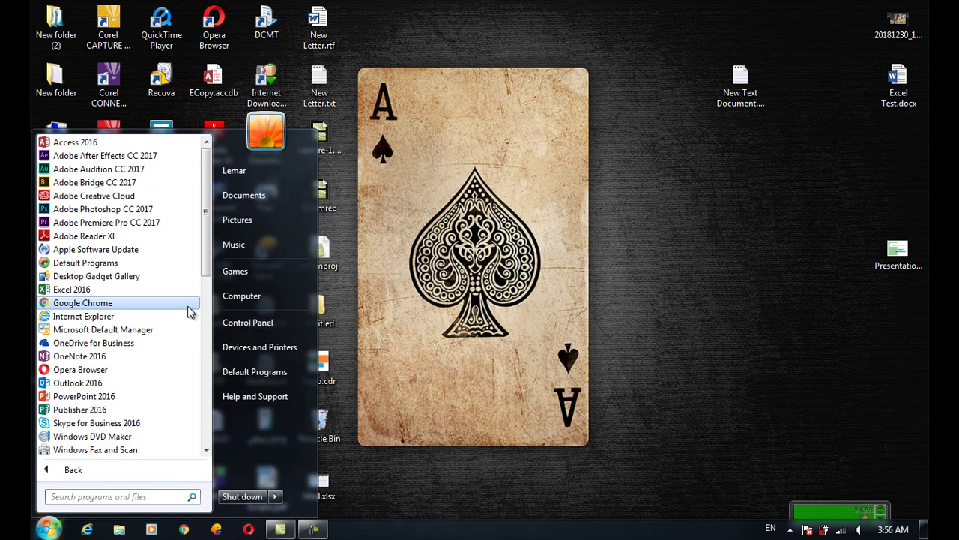
drag(210, 267, 214, 335)
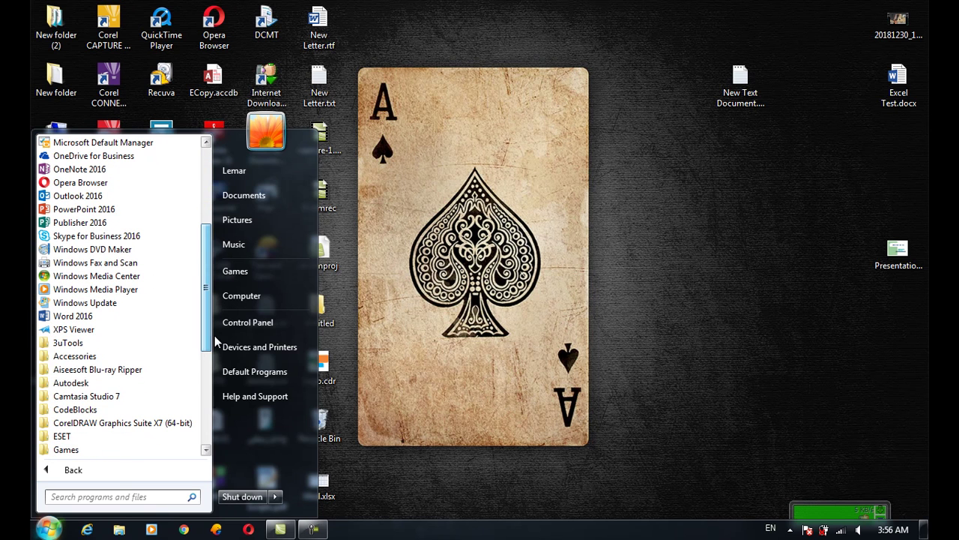
click(114, 355)
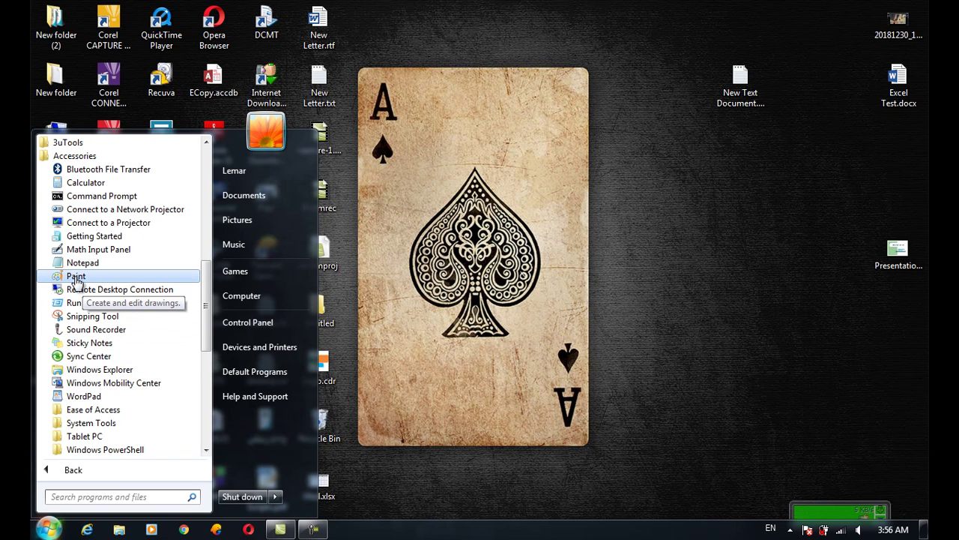
click(76, 277)
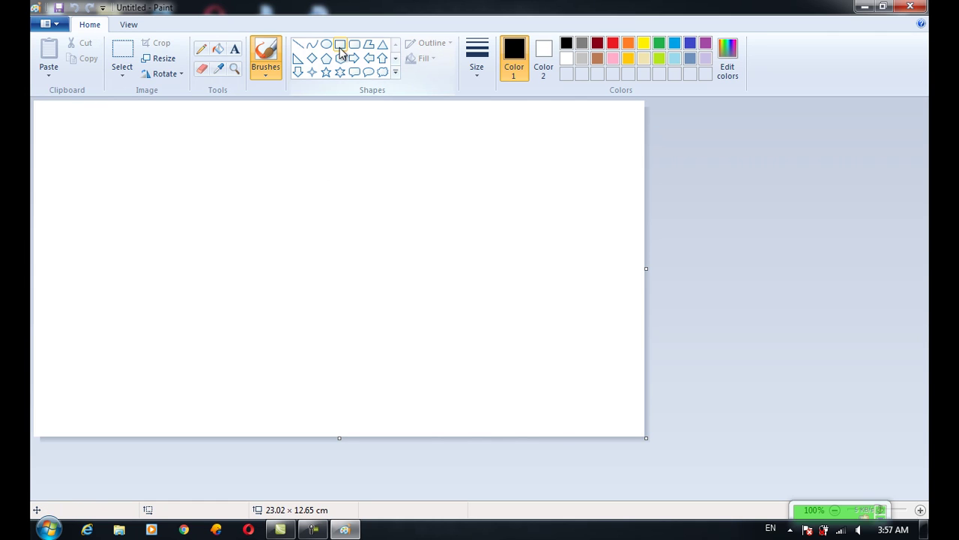
Step: Draw a straight line across the upper canvas and an S-shaped curve below it
click(395, 73)
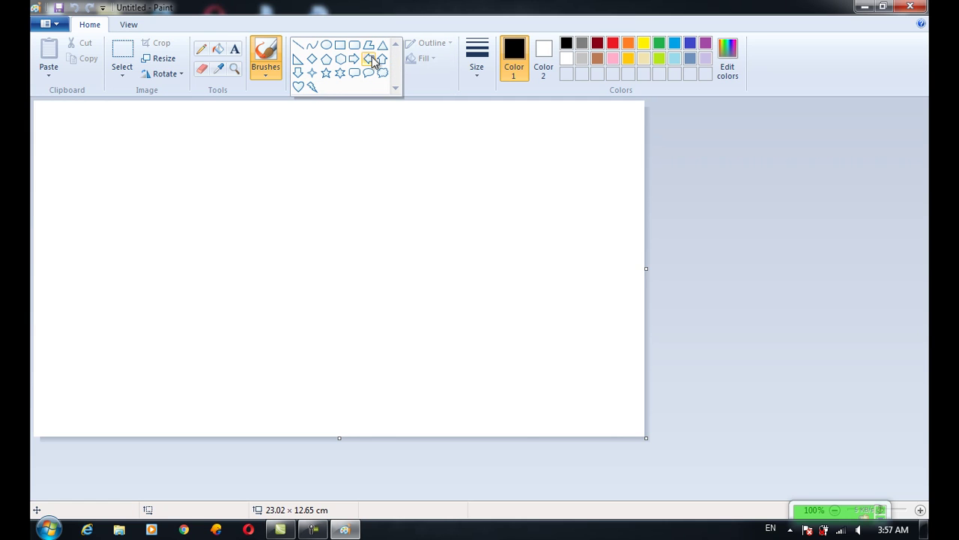
click(297, 44)
mouse_move(157, 183)
mouse_down()
mouse_move(208, 178)
mouse_move(395, 206)
mouse_up()
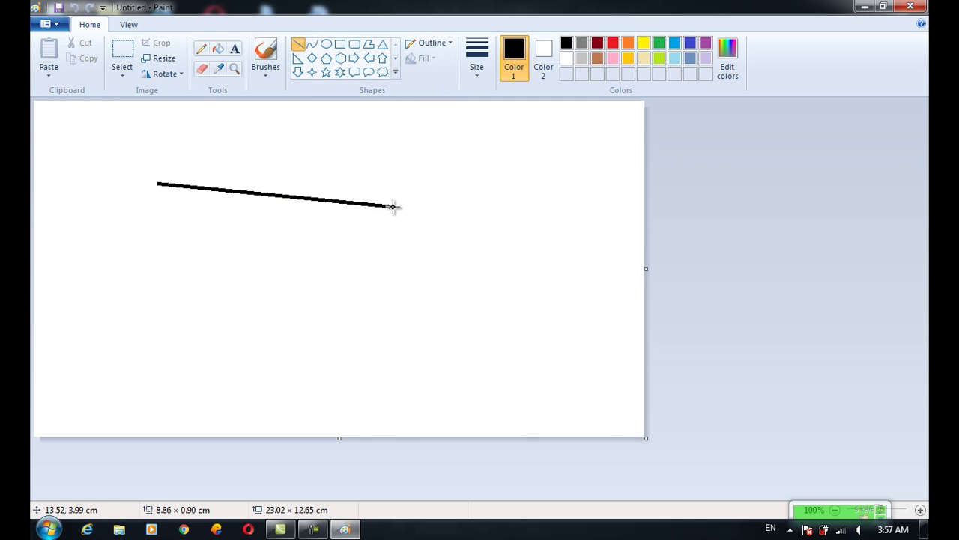
click(311, 44)
mouse_move(164, 229)
mouse_down()
mouse_move(403, 268)
mouse_move(368, 203)
mouse_up()
drag(290, 238, 283, 301)
Step: Draw a small circle, a rectangle beside it and a tall rounded rectangle further right
click(326, 45)
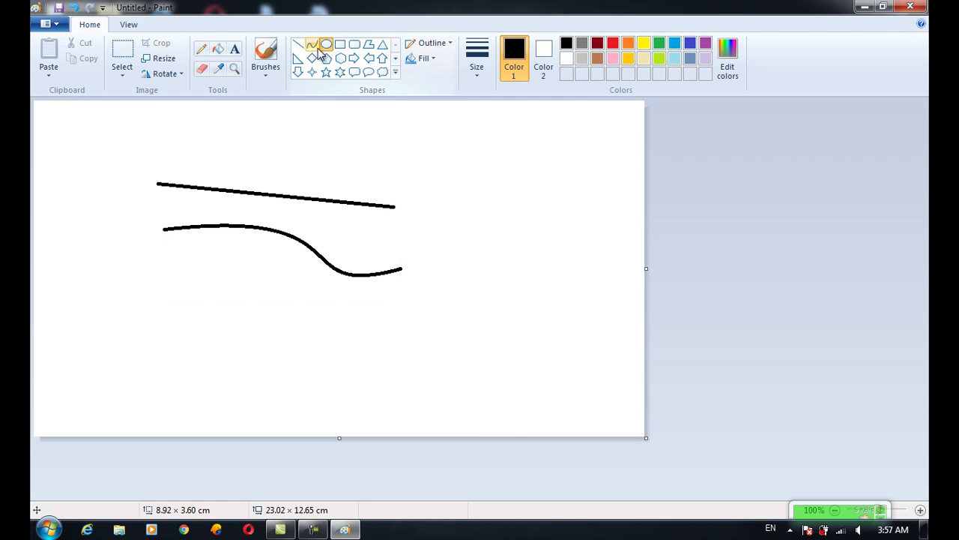
drag(174, 126, 218, 167)
click(340, 45)
drag(267, 111, 329, 163)
click(356, 46)
drag(389, 126, 447, 212)
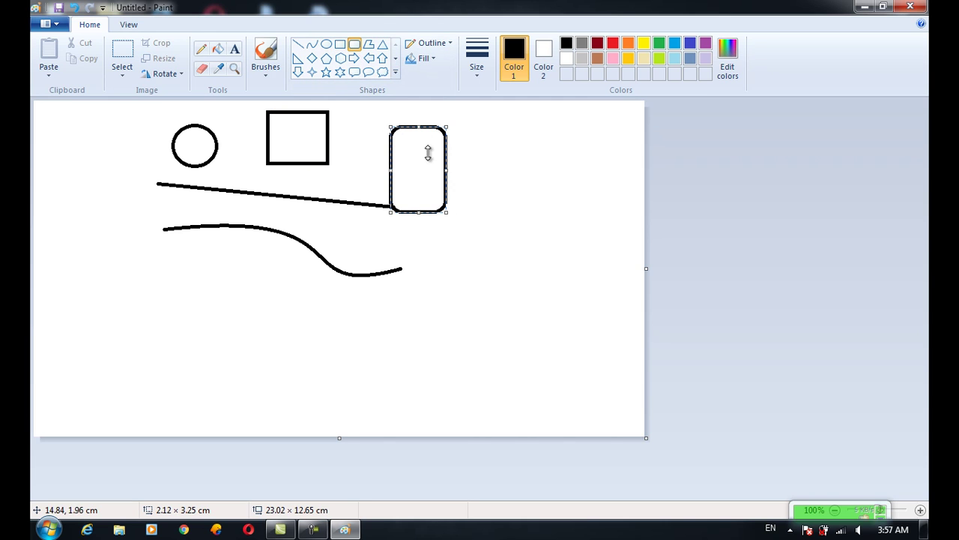
Step: Draw a five-cornered freeform polygon on the right and a small triangle at lower left
click(368, 44)
mouse_move(499, 190)
mouse_down()
mouse_move(551, 248)
mouse_move(558, 279)
mouse_up()
click(445, 377)
click(421, 322)
click(480, 287)
click(491, 207)
click(499, 191)
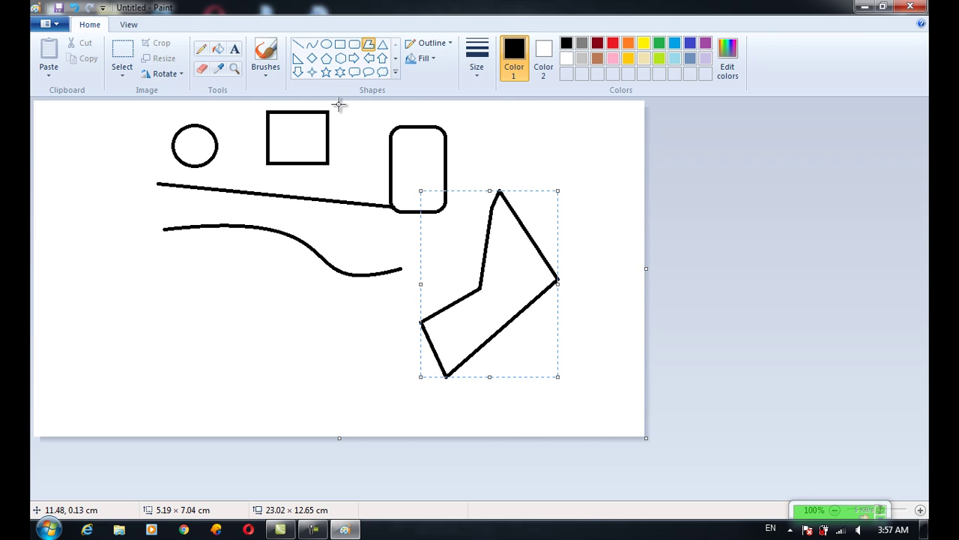
click(380, 45)
drag(158, 294, 241, 334)
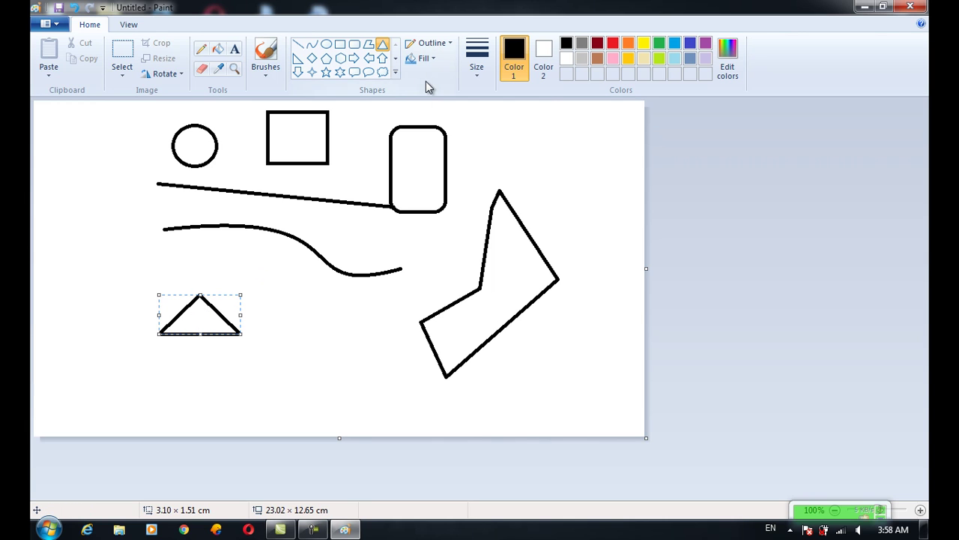
Step: Show the Outline style options for the selected triangle
click(446, 46)
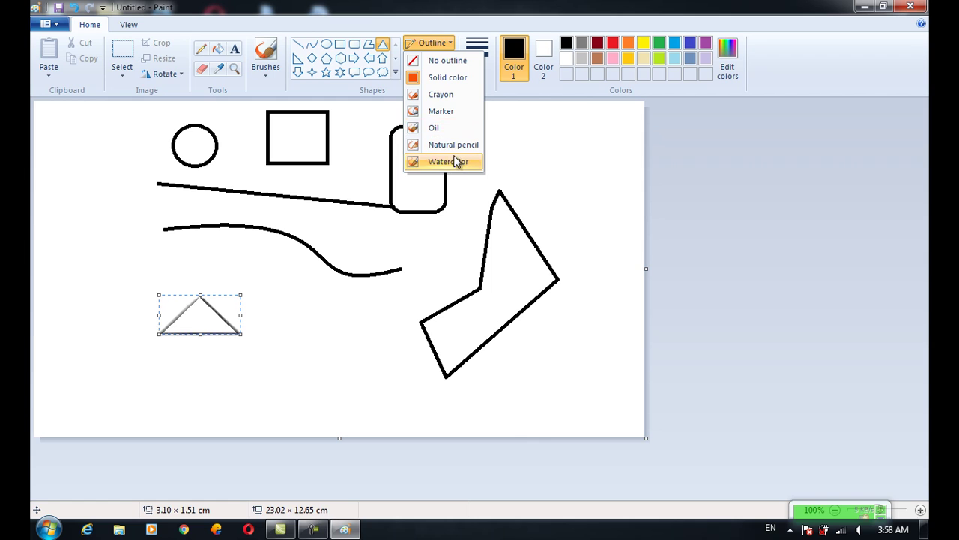
Step: Give the triangle a Crayon outline and an Oil fill style
click(440, 100)
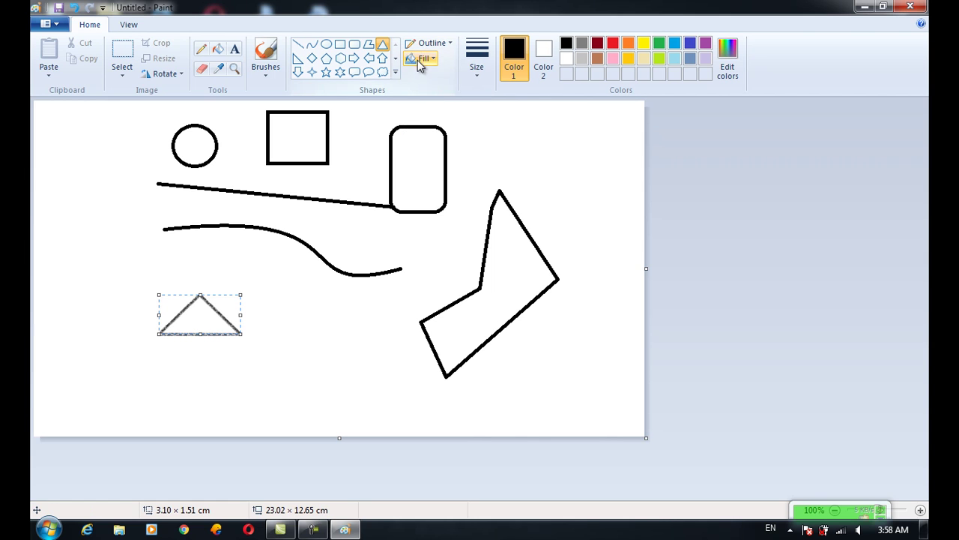
click(418, 60)
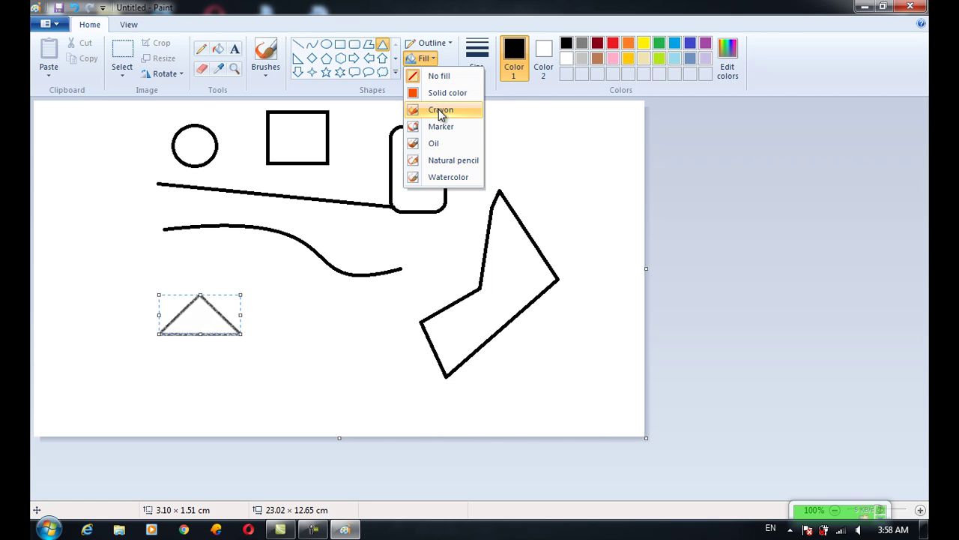
click(443, 143)
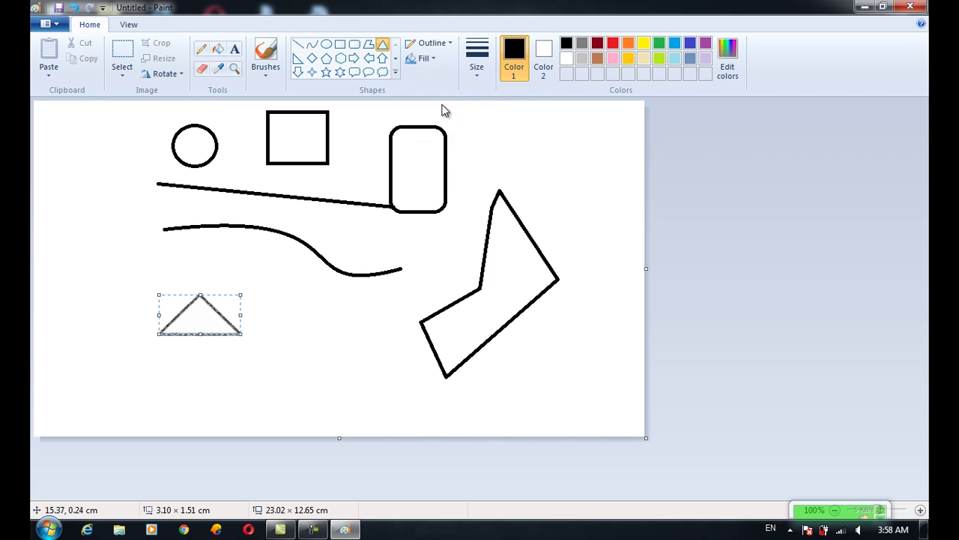
click(425, 60)
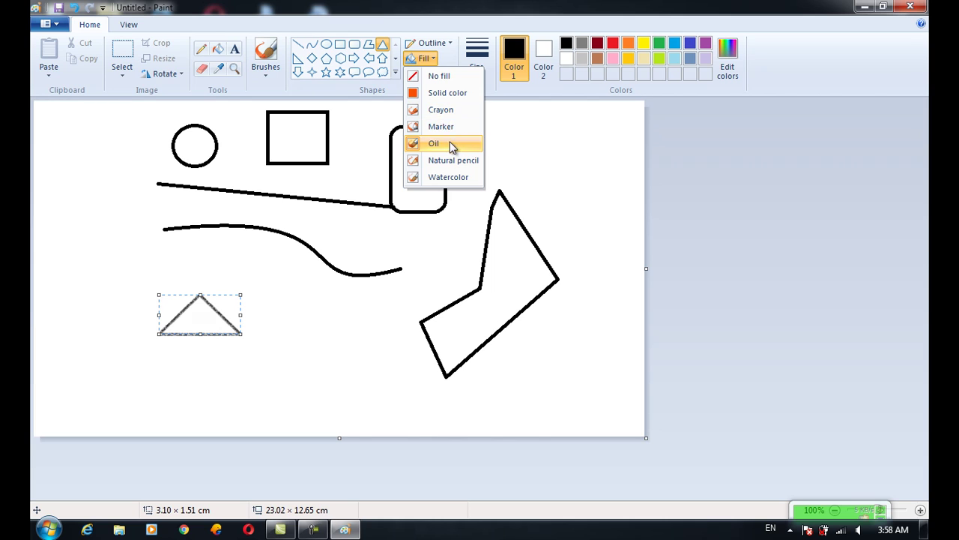
click(450, 144)
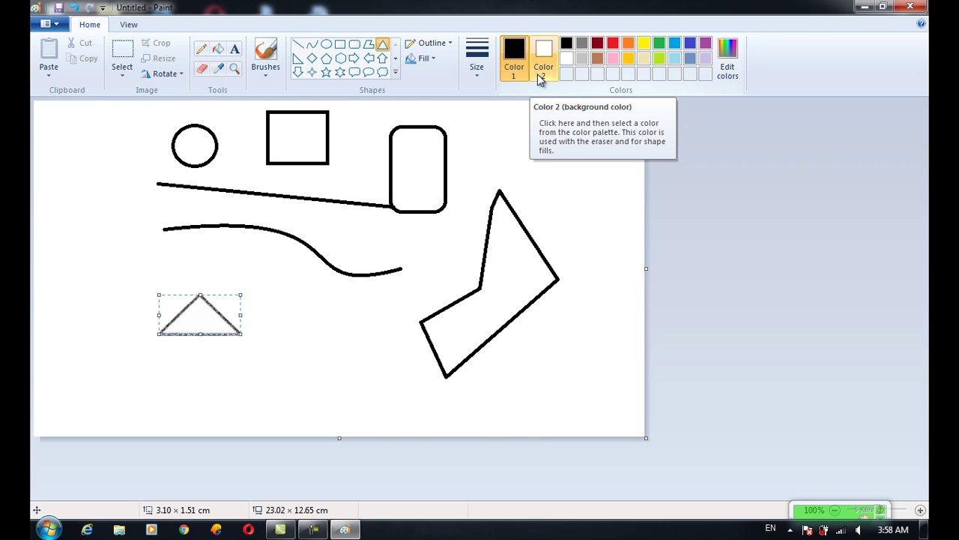
Step: Set Color 1 to red for the outline and Color 2 to orange for the fill
click(613, 45)
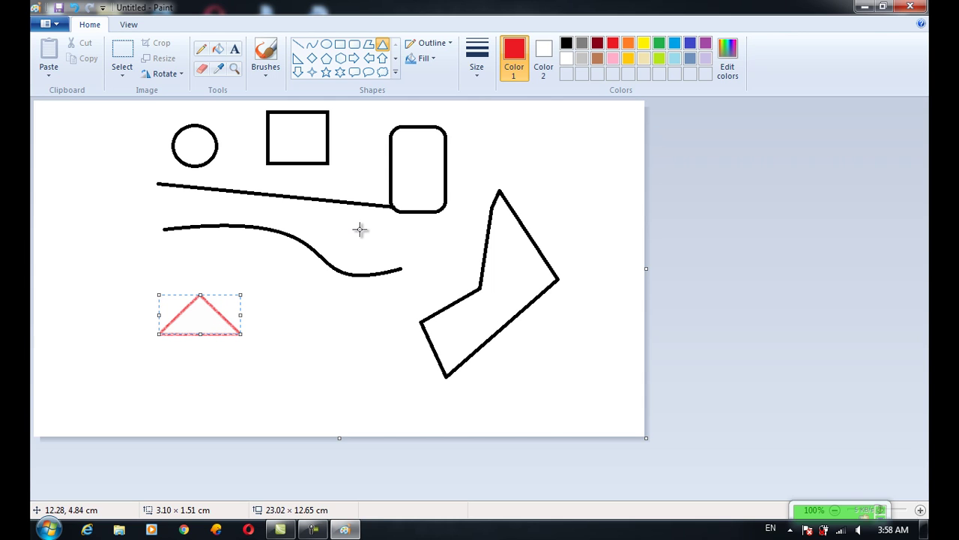
click(544, 64)
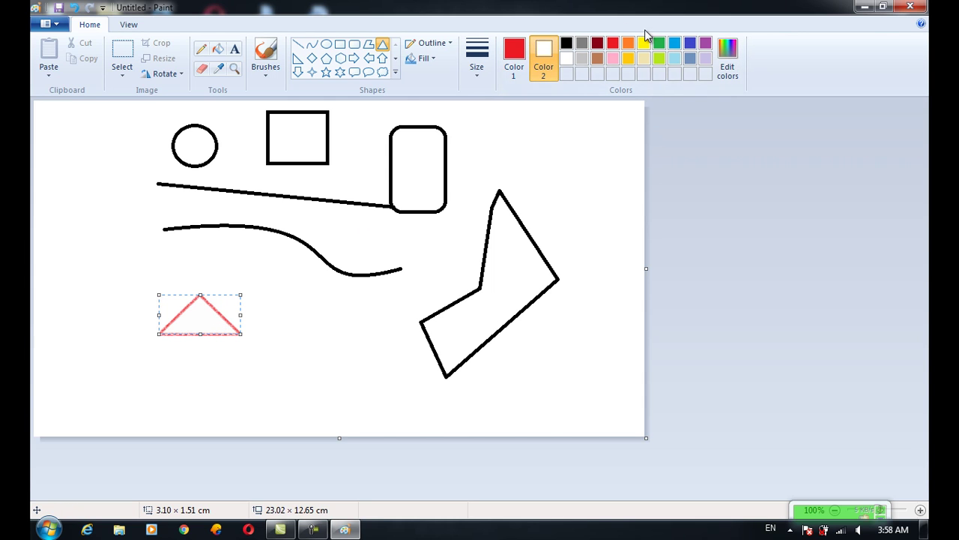
click(628, 43)
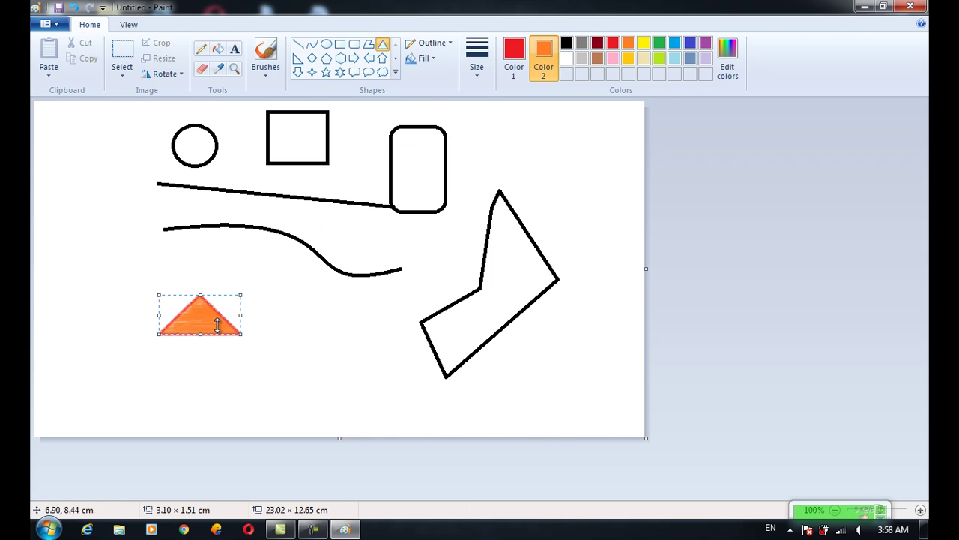
Step: Try solid, crayon and natural pencil fills on the triangle, keeping its crayon outline
click(424, 58)
click(443, 92)
click(424, 59)
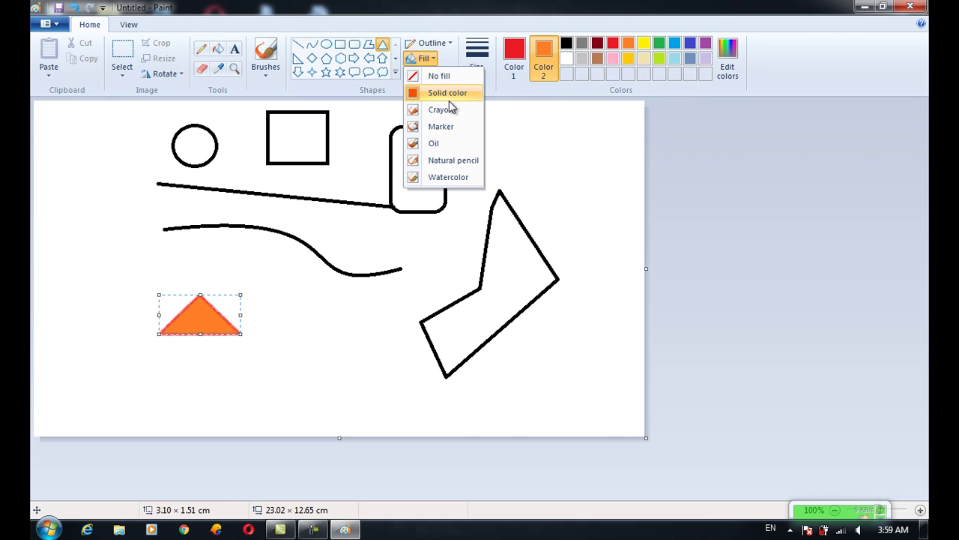
click(449, 109)
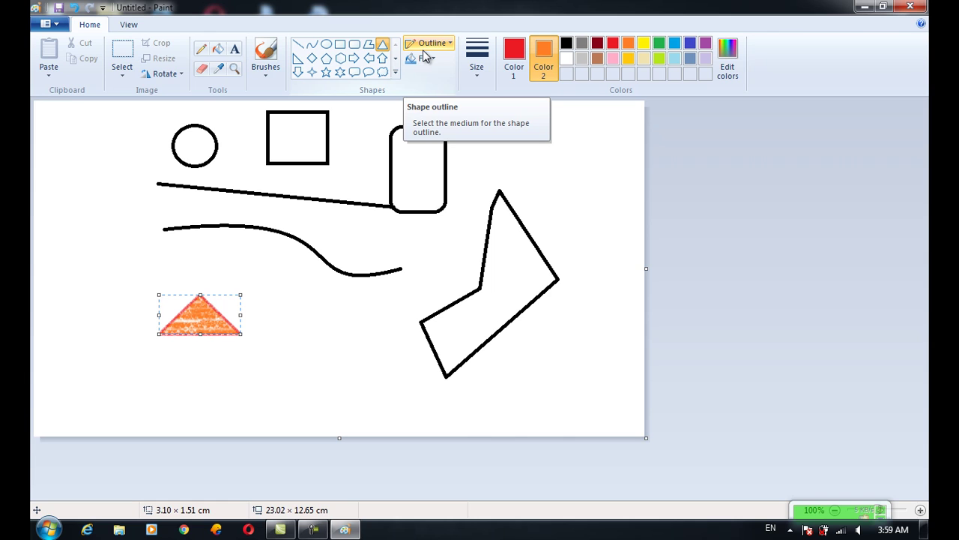
click(435, 45)
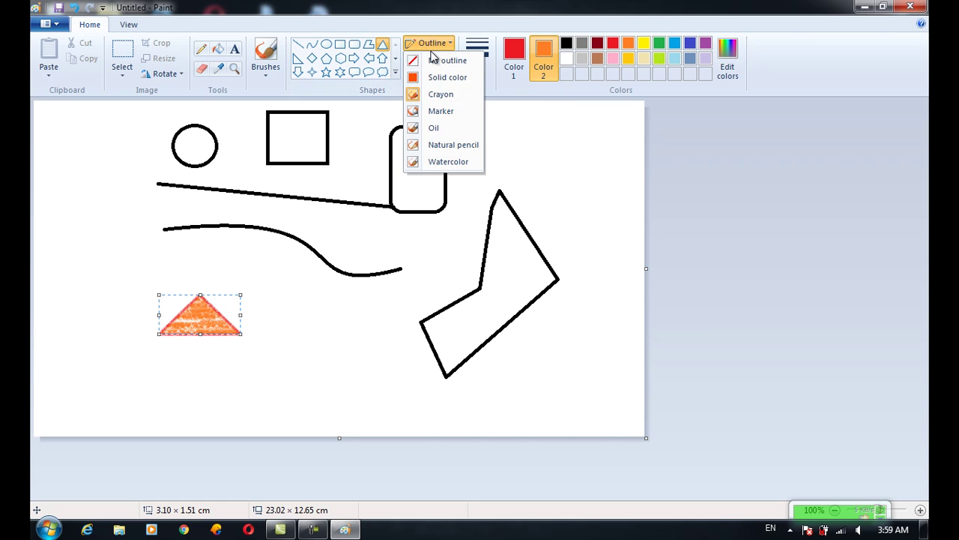
click(473, 93)
click(421, 59)
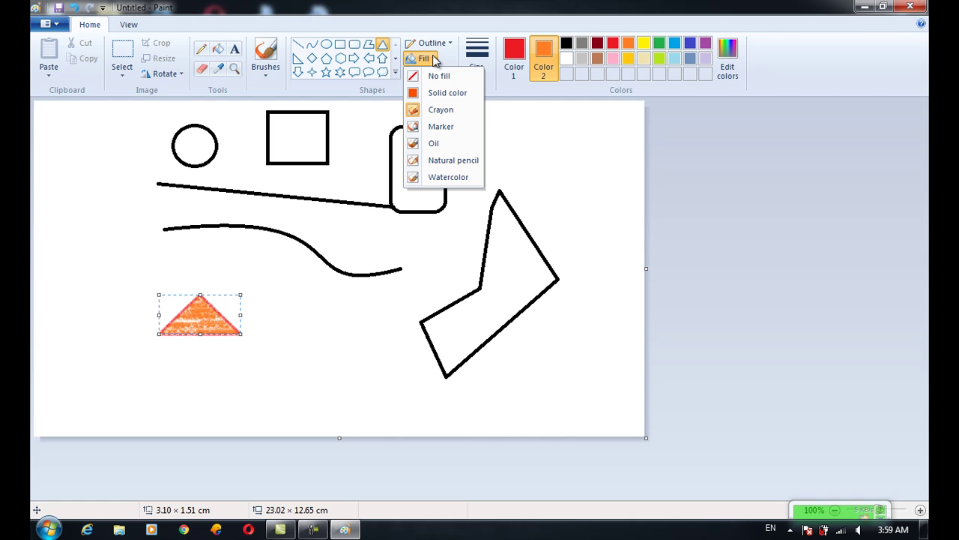
click(453, 160)
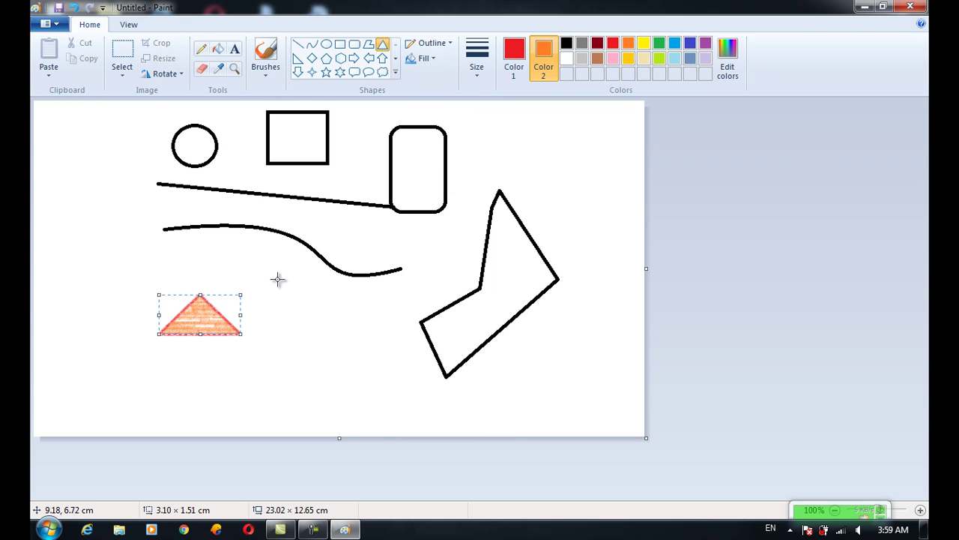
Step: Give the triangle a thicker outline size and bring up its fill styles
click(474, 74)
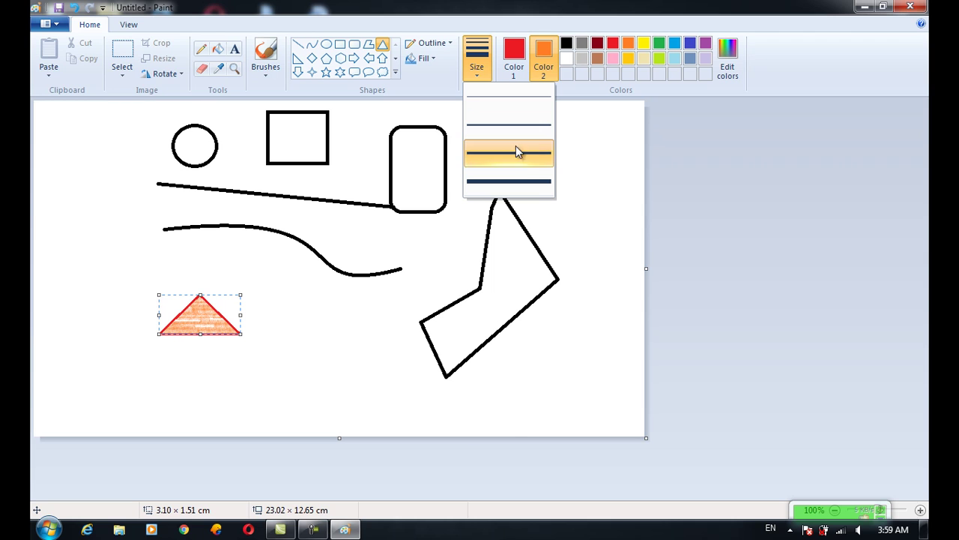
click(524, 187)
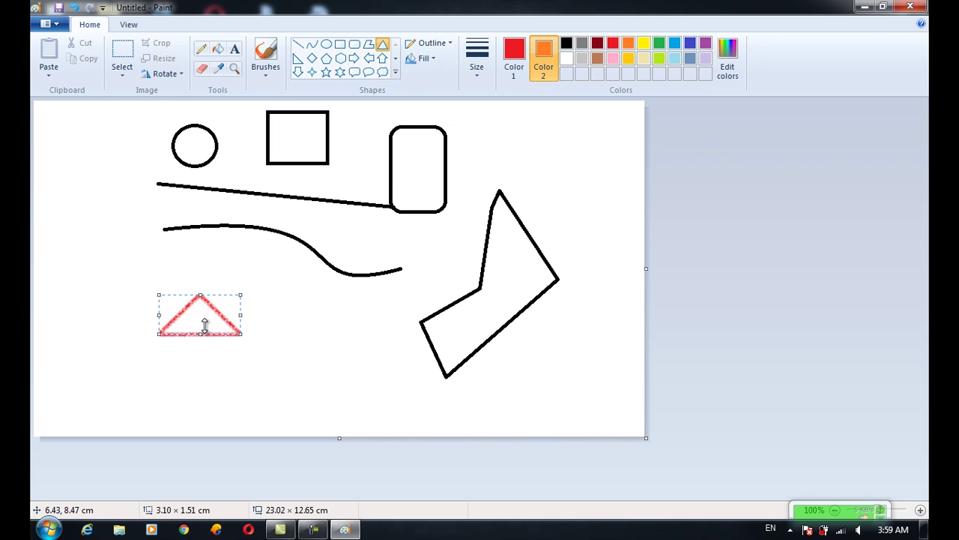
click(424, 58)
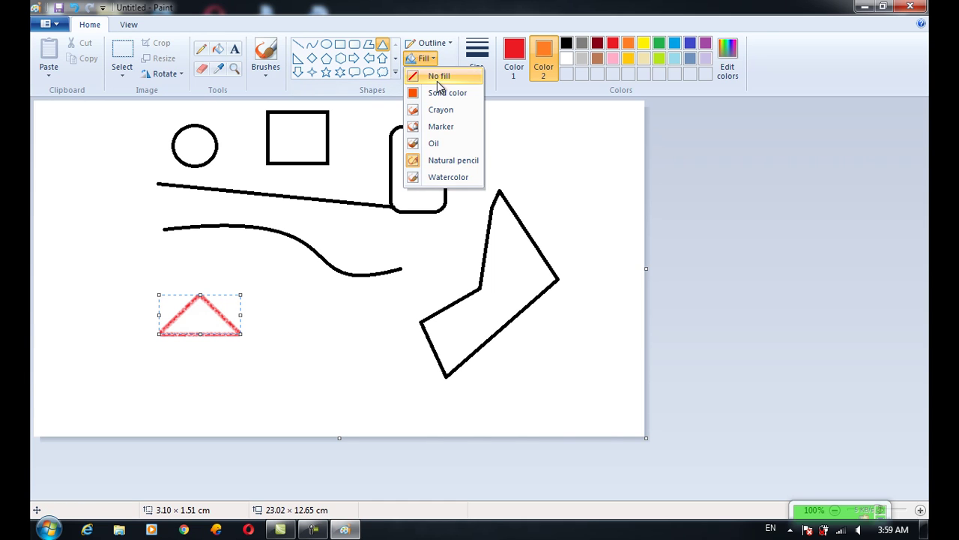
Step: Fill the triangle with solid color and set its outline to the thickest size
click(444, 91)
click(477, 60)
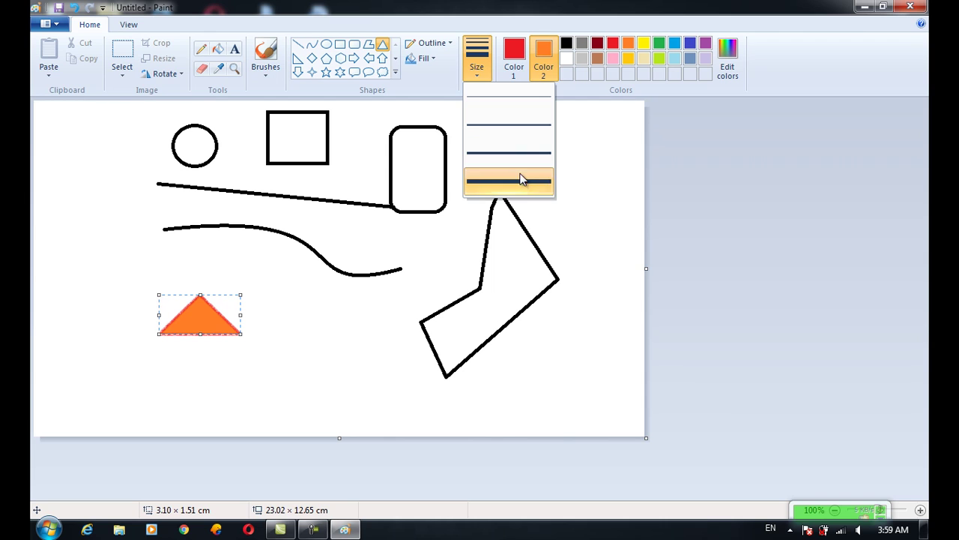
click(519, 181)
Step: Mix a custom purple in Edit colors and apply it to the triangle's outline
click(516, 46)
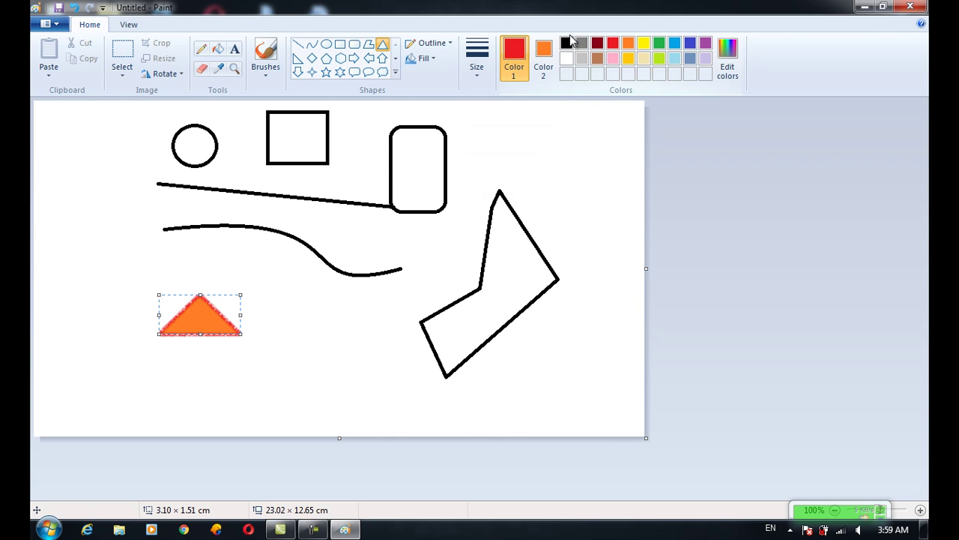
click(649, 45)
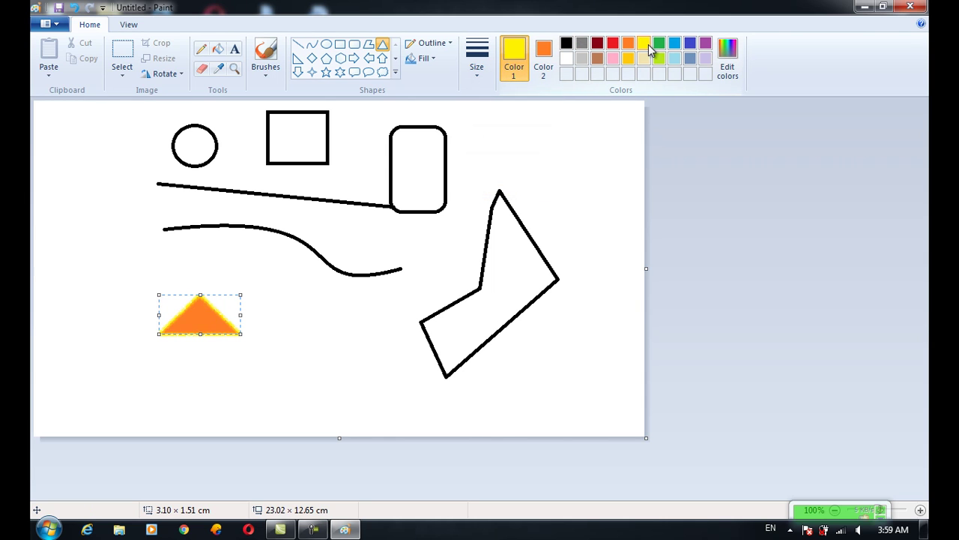
click(664, 45)
click(730, 51)
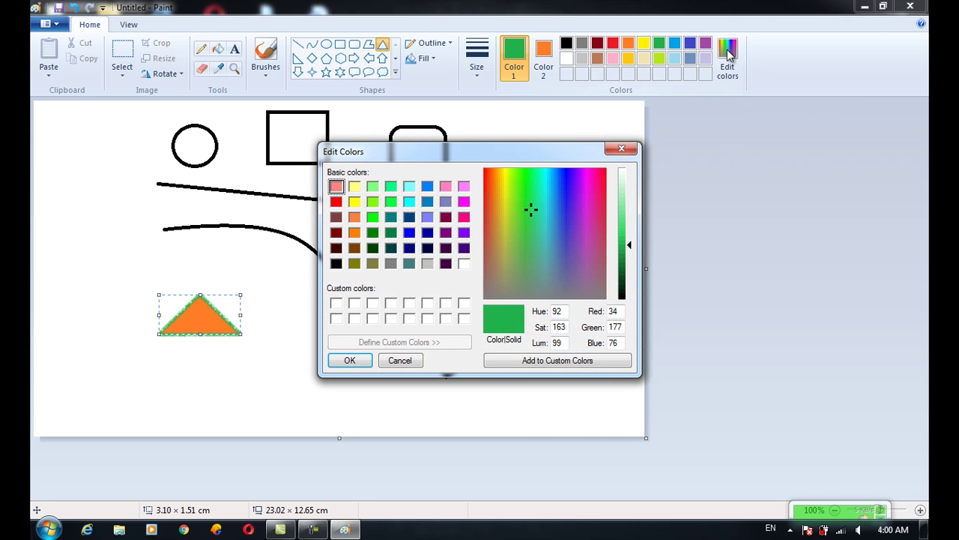
drag(537, 213, 584, 196)
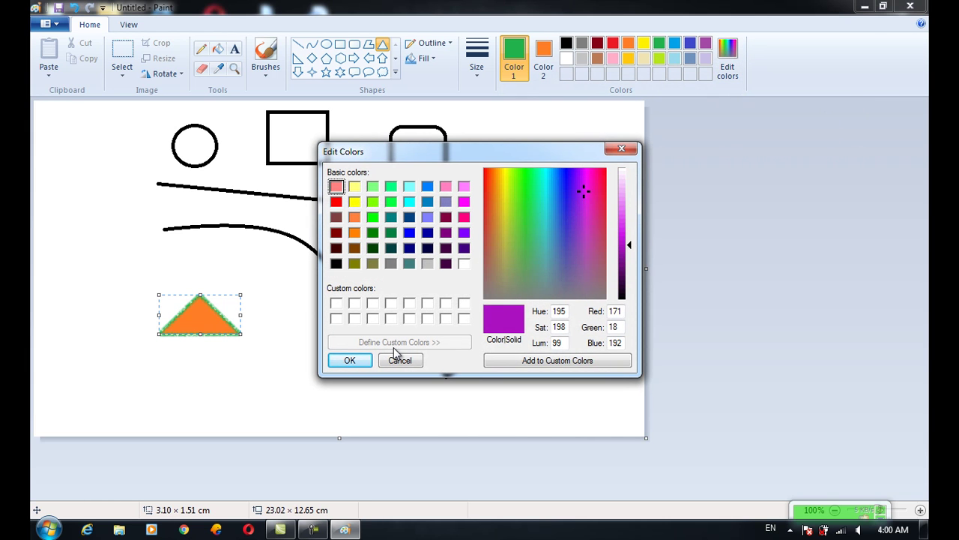
click(350, 360)
click(567, 74)
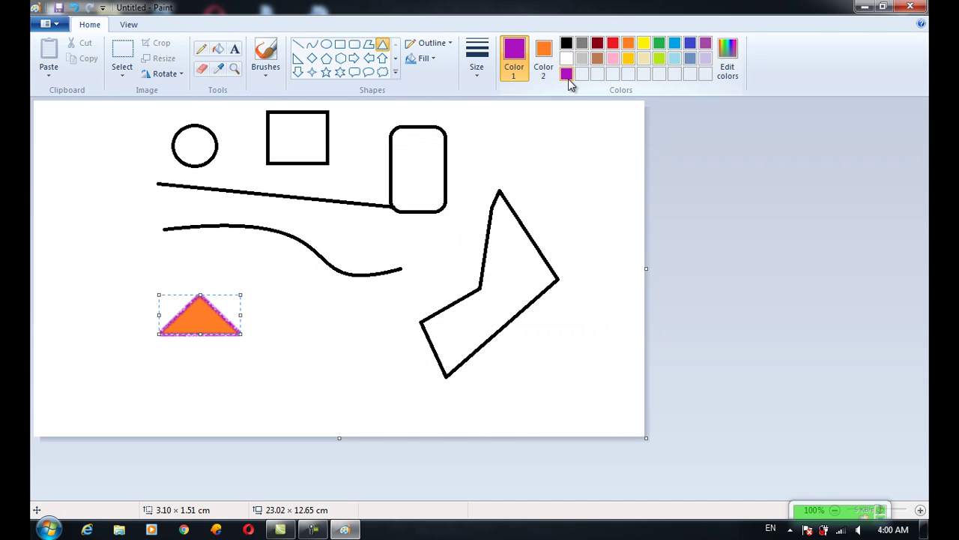
click(268, 72)
Step: Paint purple strokes beside the polygon with the default, calligraphy and broad brushes
click(266, 96)
mouse_move(519, 131)
mouse_down()
mouse_move(571, 193)
mouse_move(591, 243)
mouse_up()
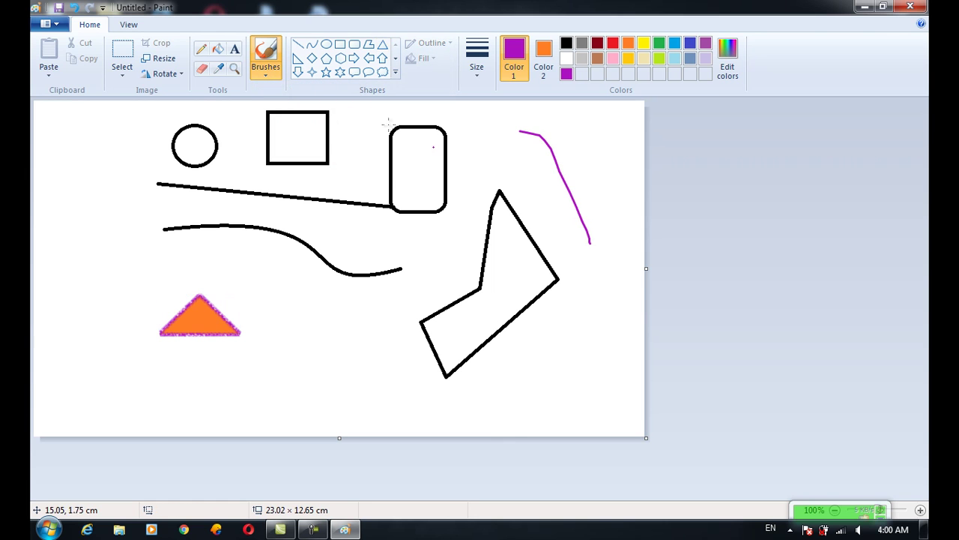
click(265, 73)
click(297, 91)
mouse_move(514, 144)
mouse_down()
mouse_move(551, 172)
mouse_move(562, 222)
mouse_up()
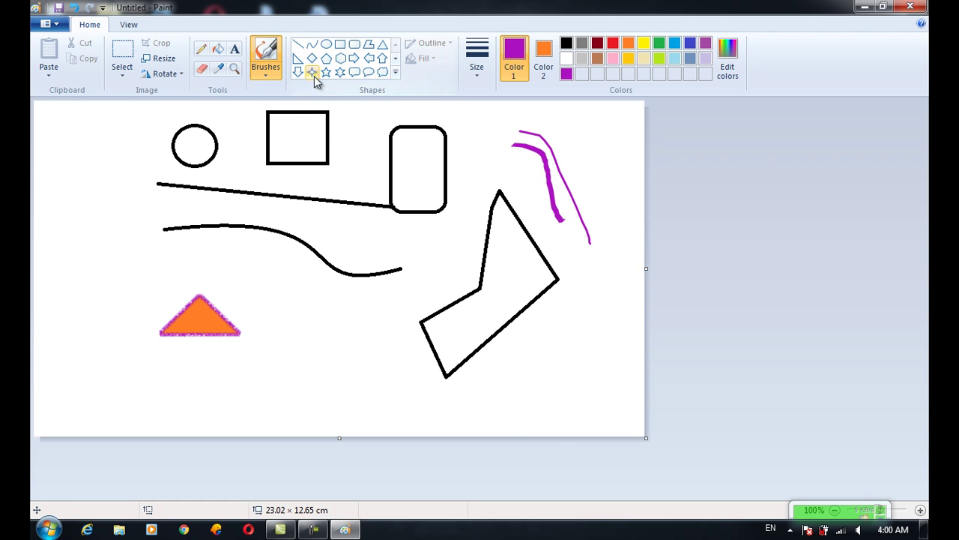
click(273, 74)
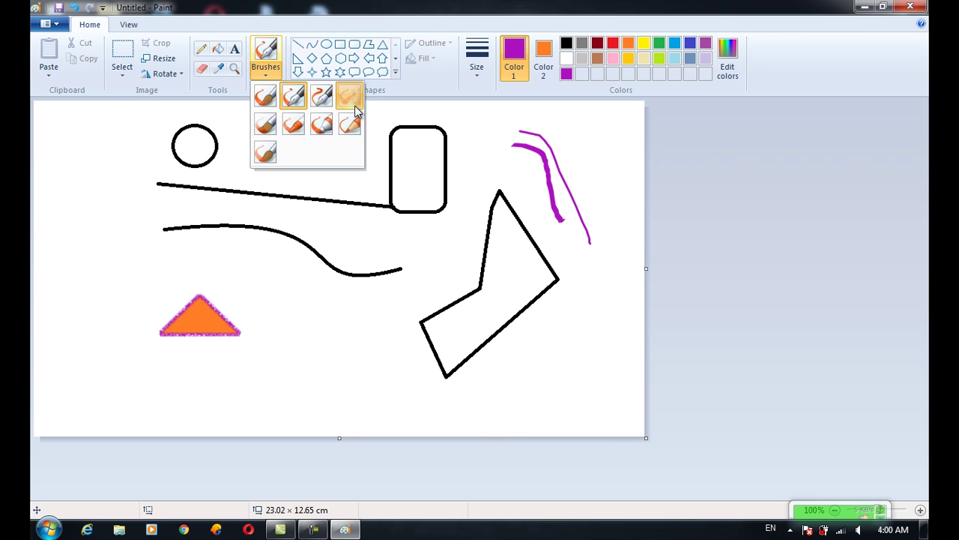
click(265, 152)
drag(510, 164, 615, 306)
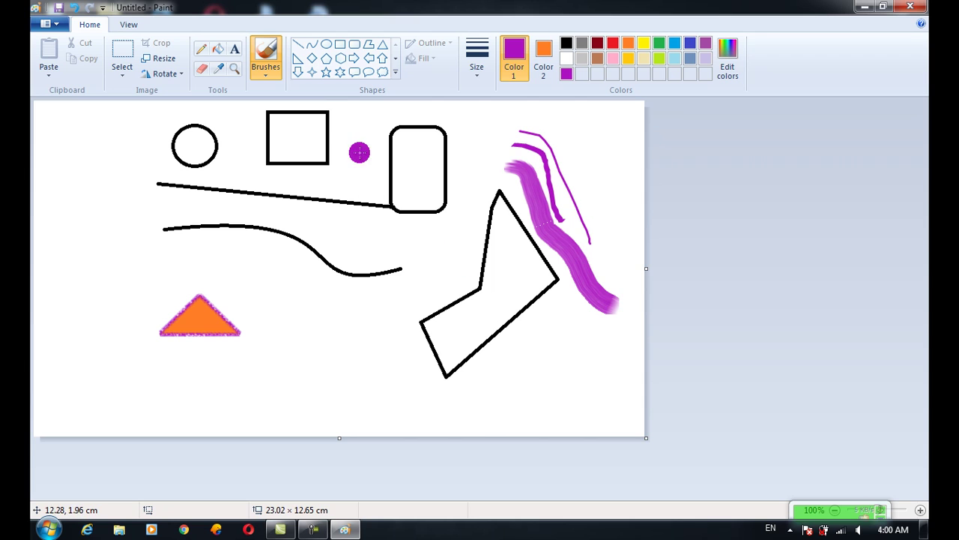
Step: Draw a thin wavy purple pencil line across the area under the triangle
click(264, 69)
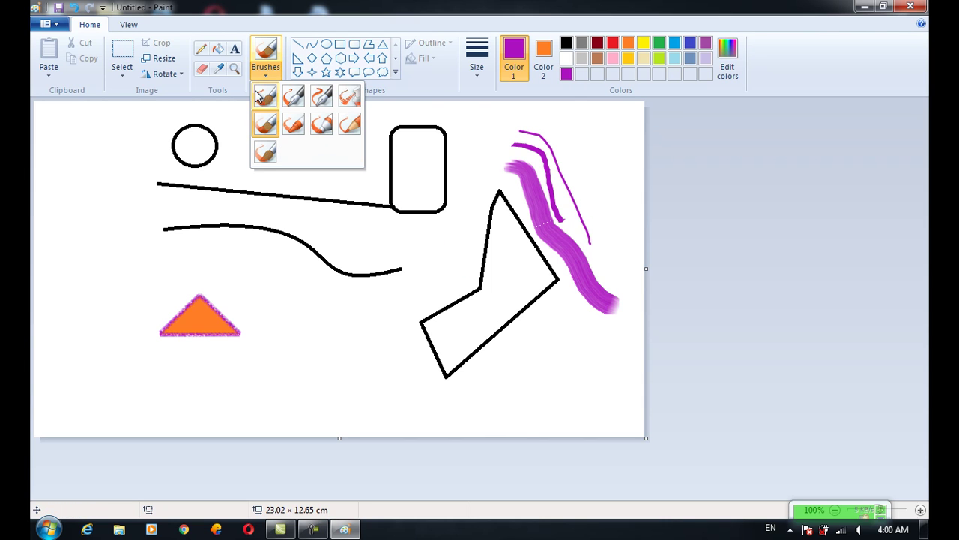
click(246, 93)
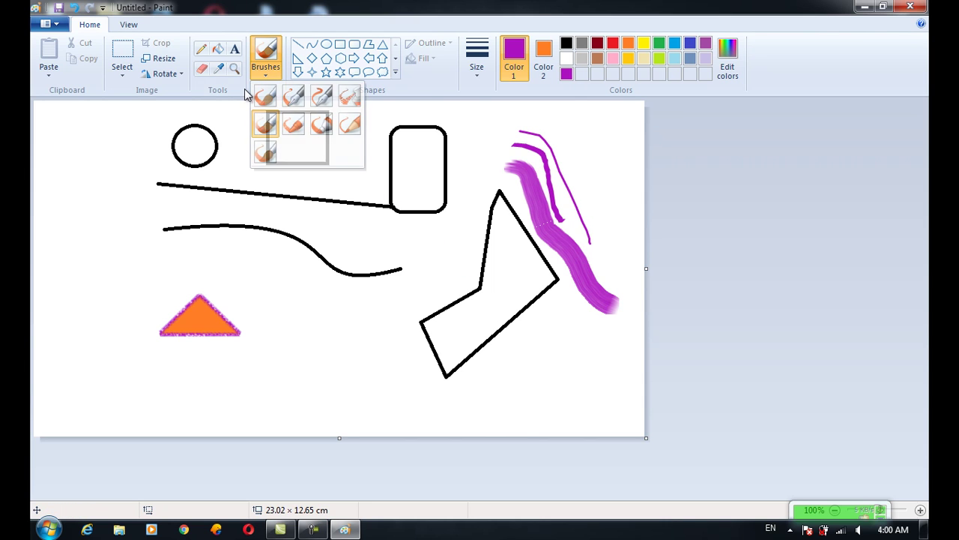
click(201, 51)
mouse_move(62, 236)
mouse_down()
mouse_move(318, 321)
mouse_move(410, 367)
mouse_up()
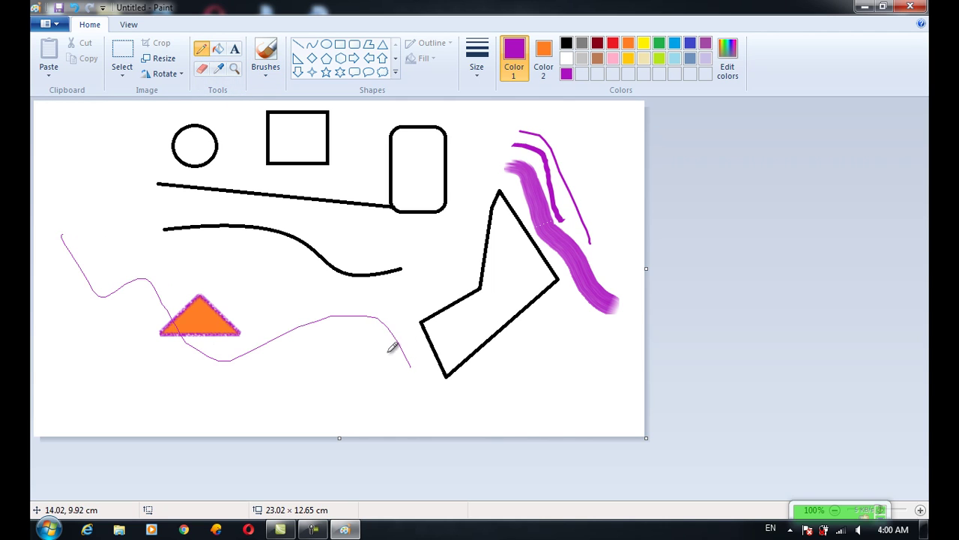
click(218, 48)
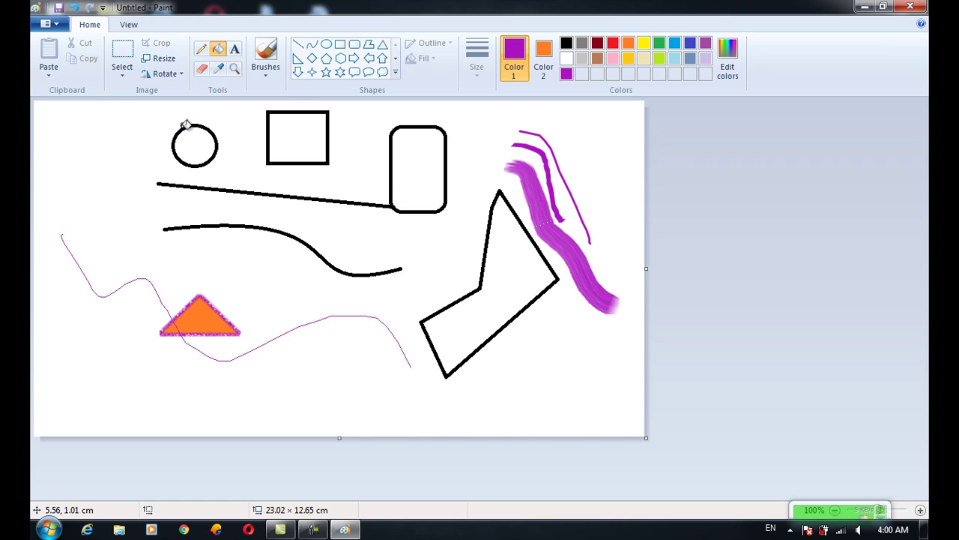
Step: Bucket-fill the circle purple, square gold, rounded rectangle green and polygon light blue
click(206, 147)
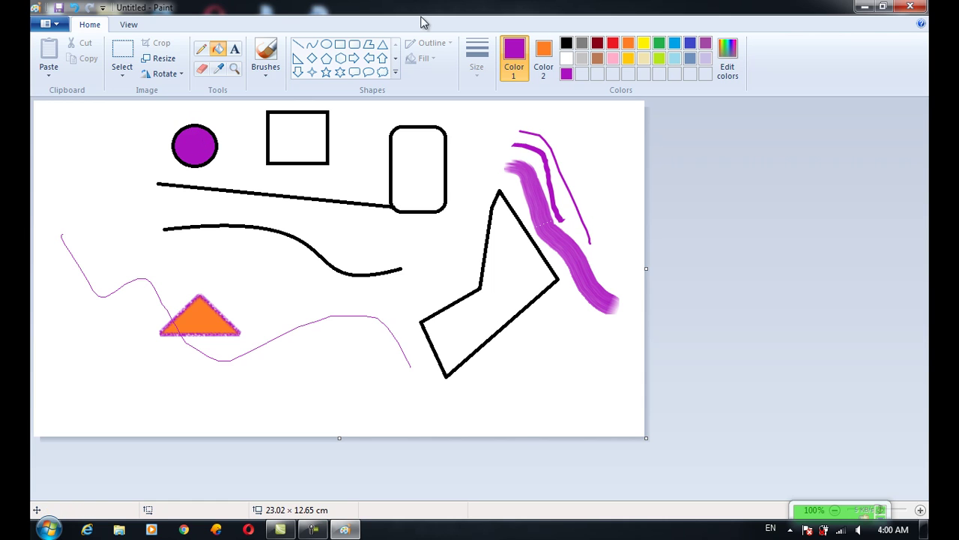
click(628, 58)
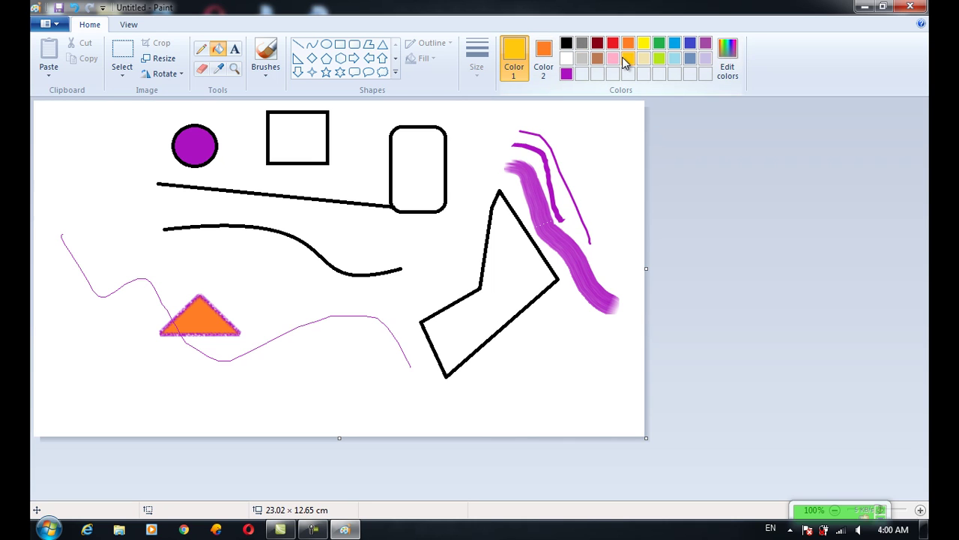
click(306, 153)
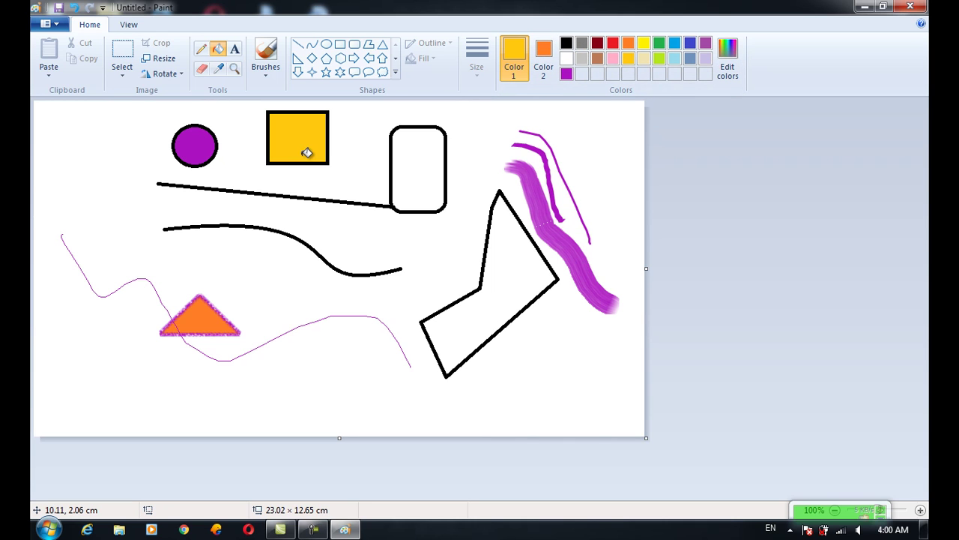
click(643, 44)
click(658, 43)
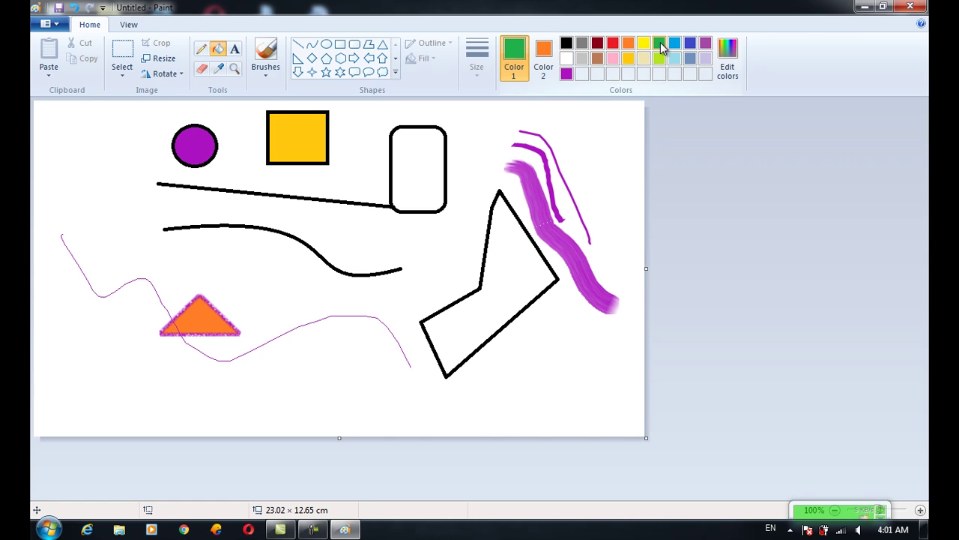
click(438, 183)
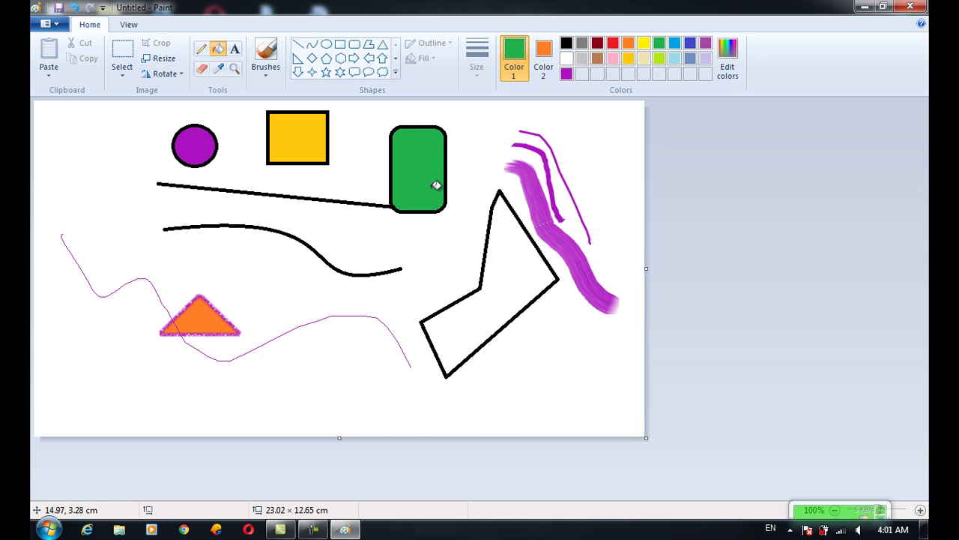
click(676, 59)
click(510, 285)
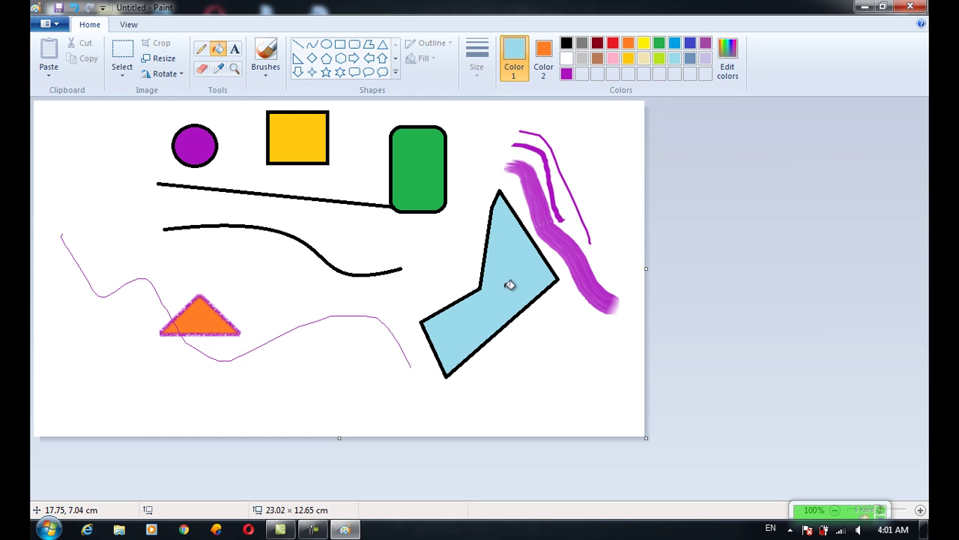
click(228, 52)
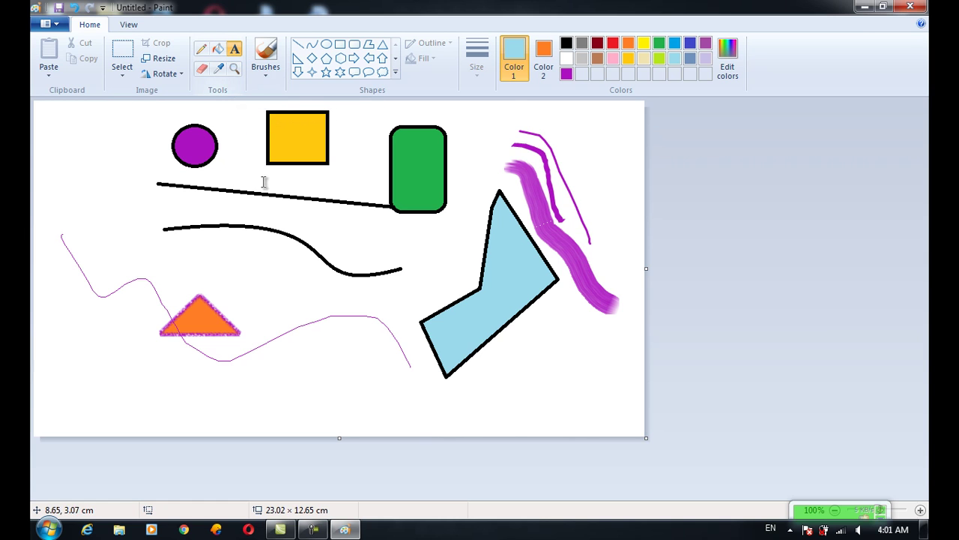
click(214, 256)
key(alt+shift)
text(ليكنه)
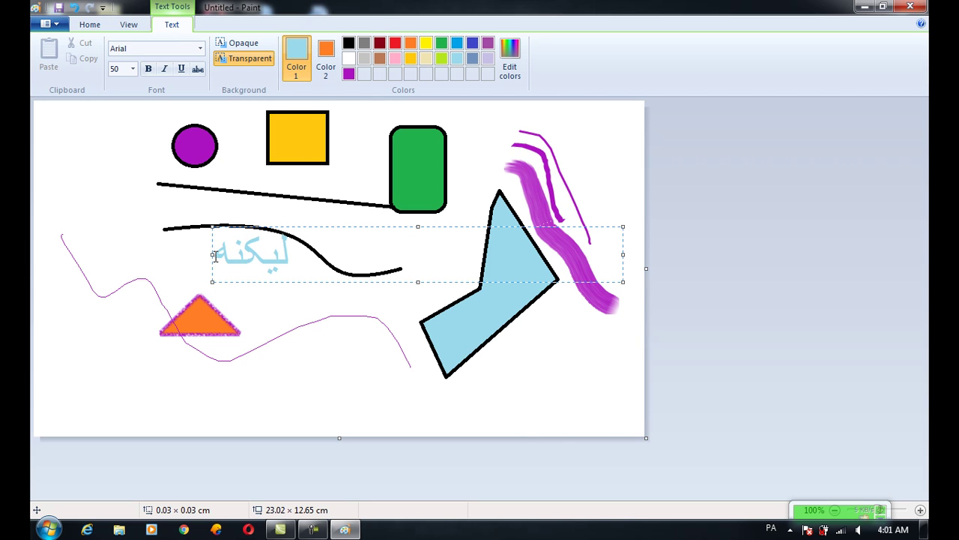
key(ctrl+a)
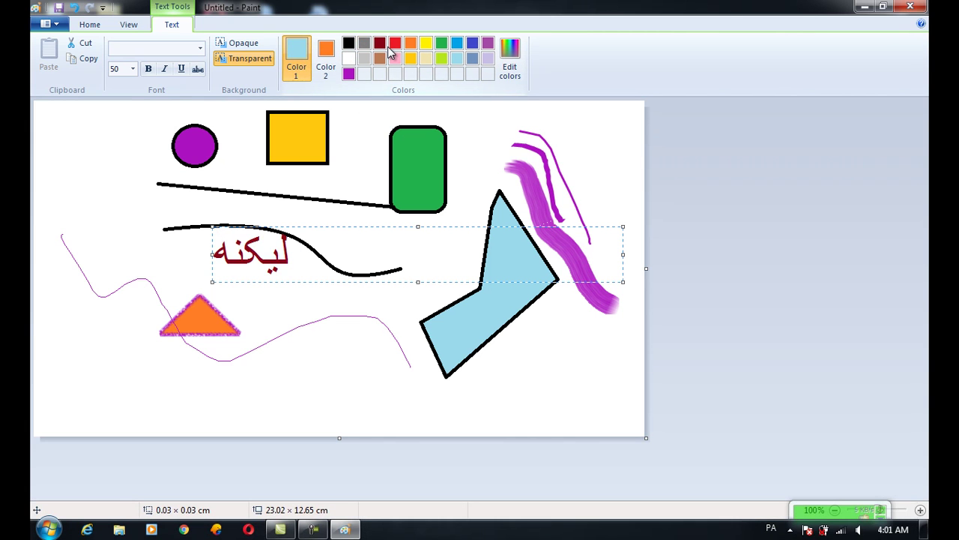
click(389, 45)
click(306, 274)
key(alt+shift)
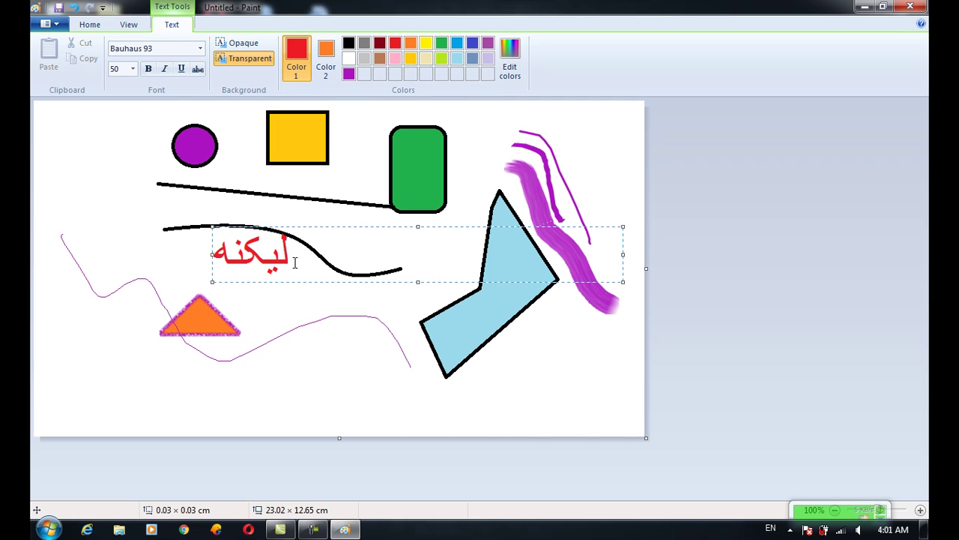
key(ctrl+a)
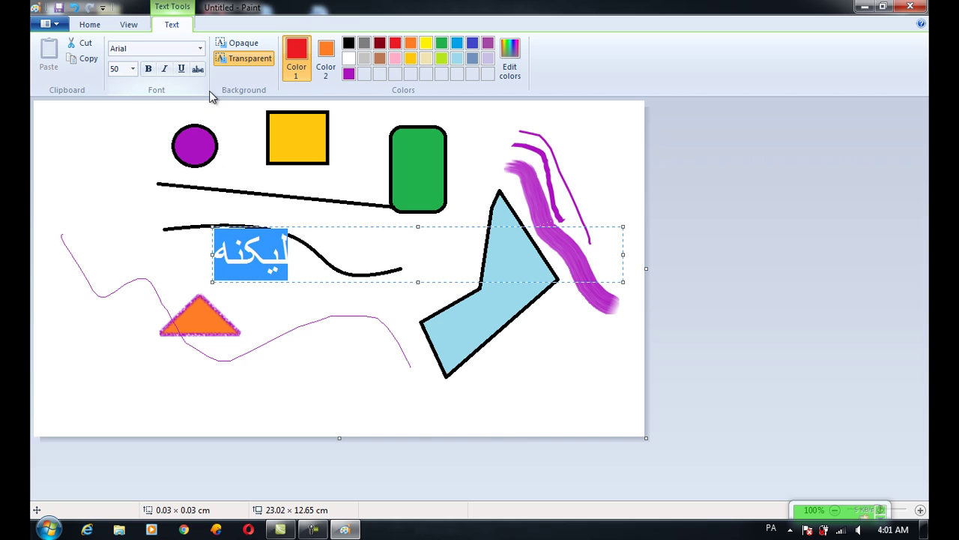
click(200, 48)
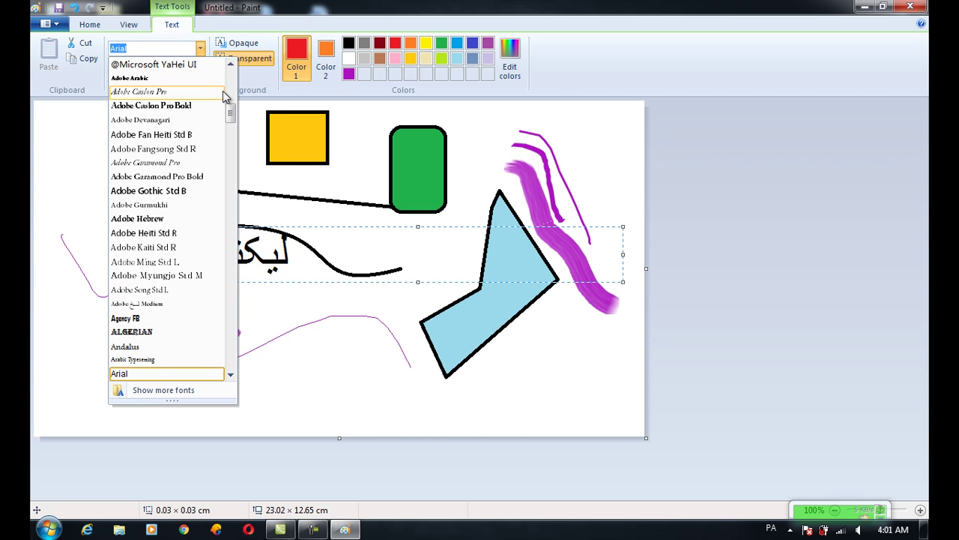
mouse_move(230, 112)
mouse_down()
mouse_move(228, 362)
mouse_move(230, 334)
mouse_up()
click(196, 387)
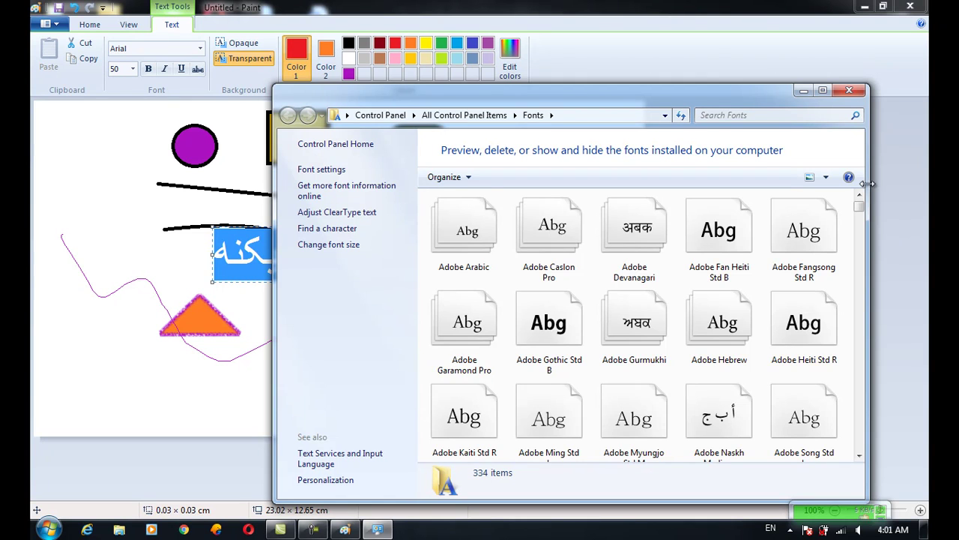
Step: Scroll through the installed font previews in the Fonts folder
drag(864, 204, 860, 239)
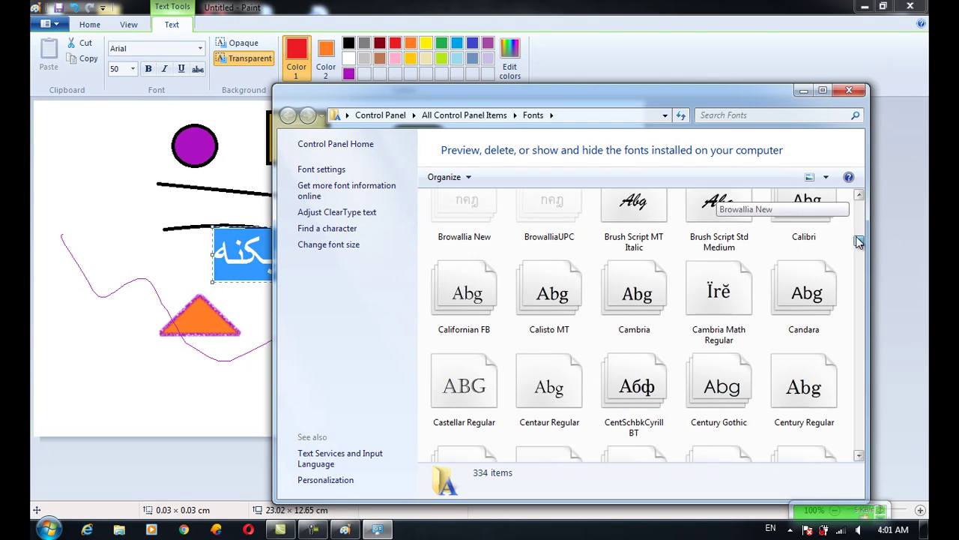
drag(859, 240, 839, 217)
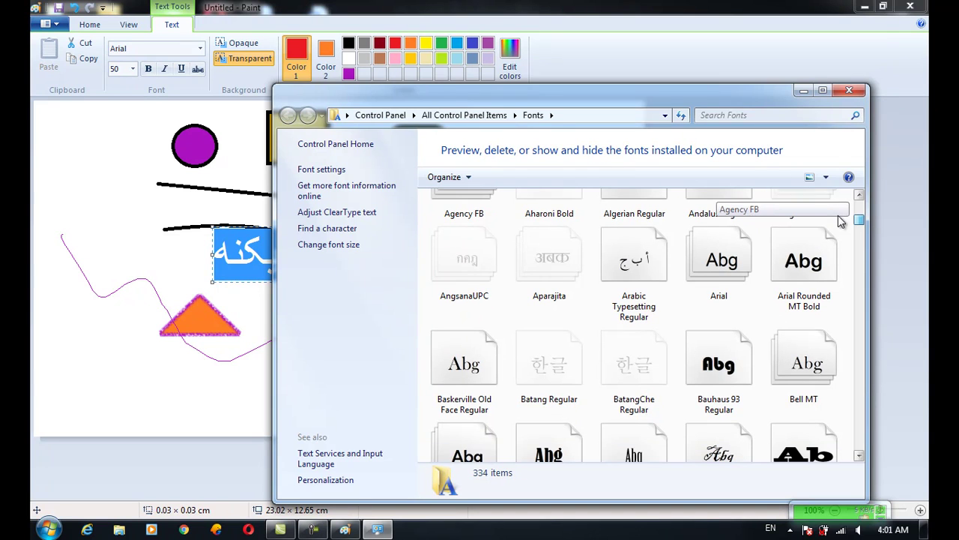
Step: Close the Fonts window, try sizes 72 and 22 on the Arabic text, and nudge it up-left
click(849, 90)
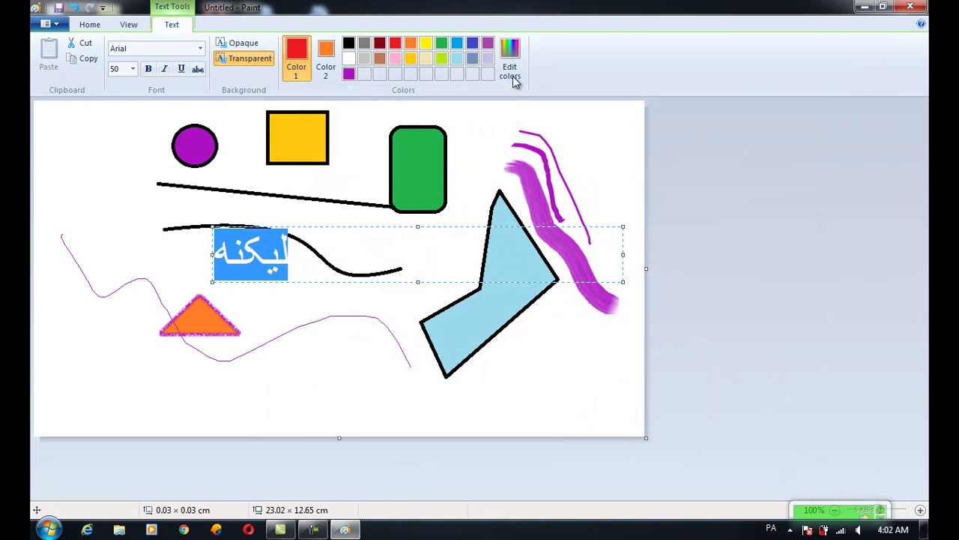
click(133, 69)
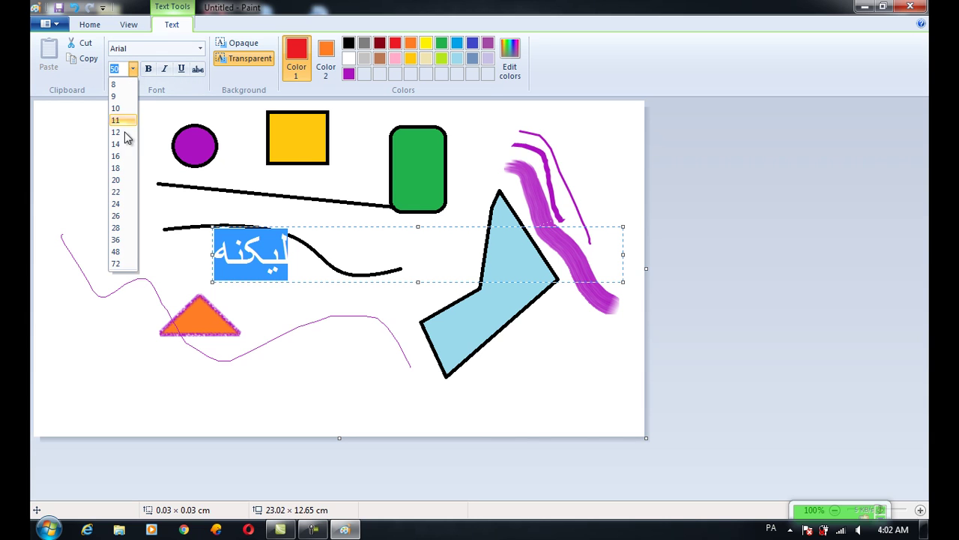
click(116, 264)
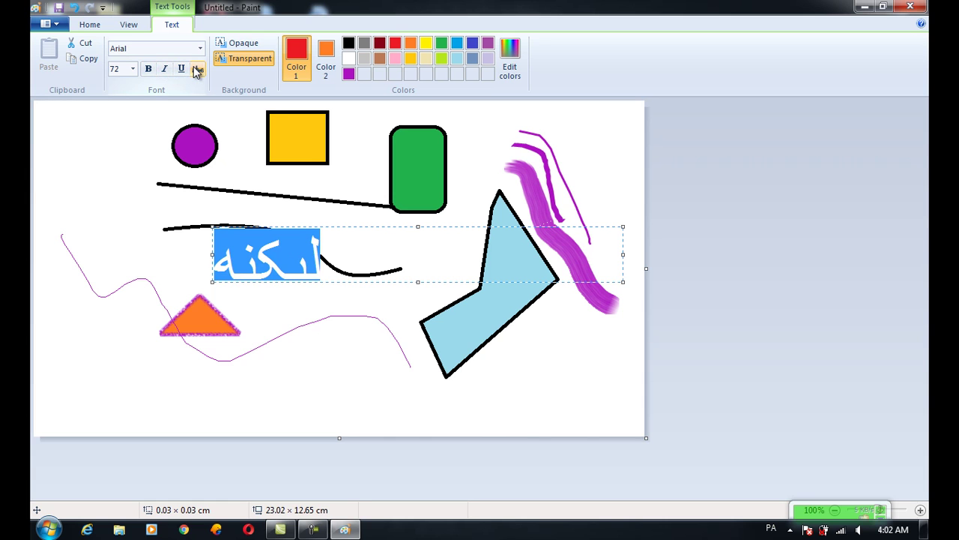
click(133, 69)
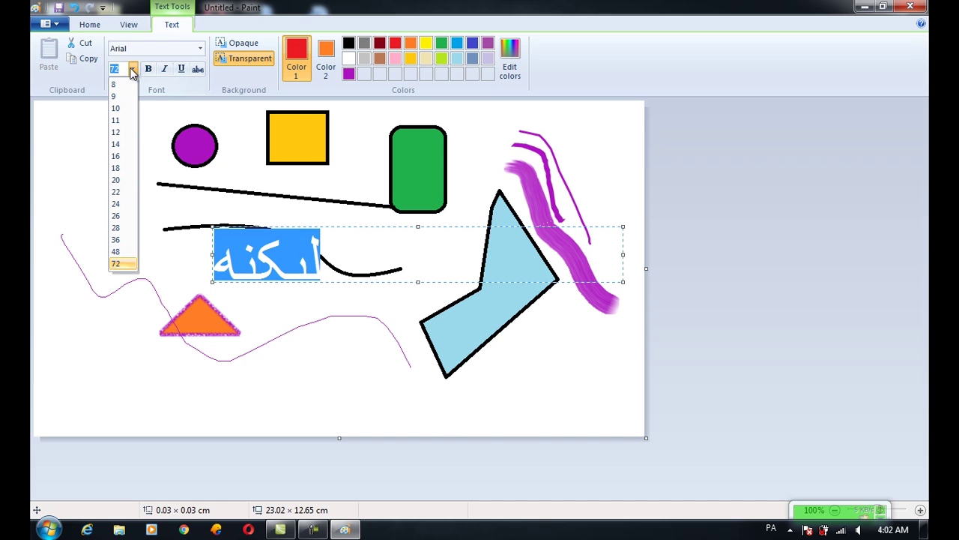
click(120, 193)
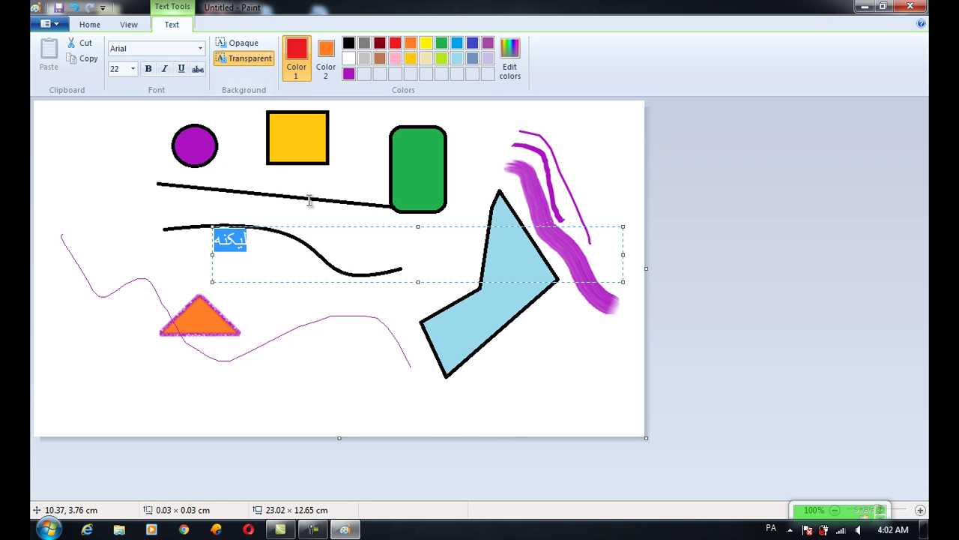
drag(356, 228, 333, 213)
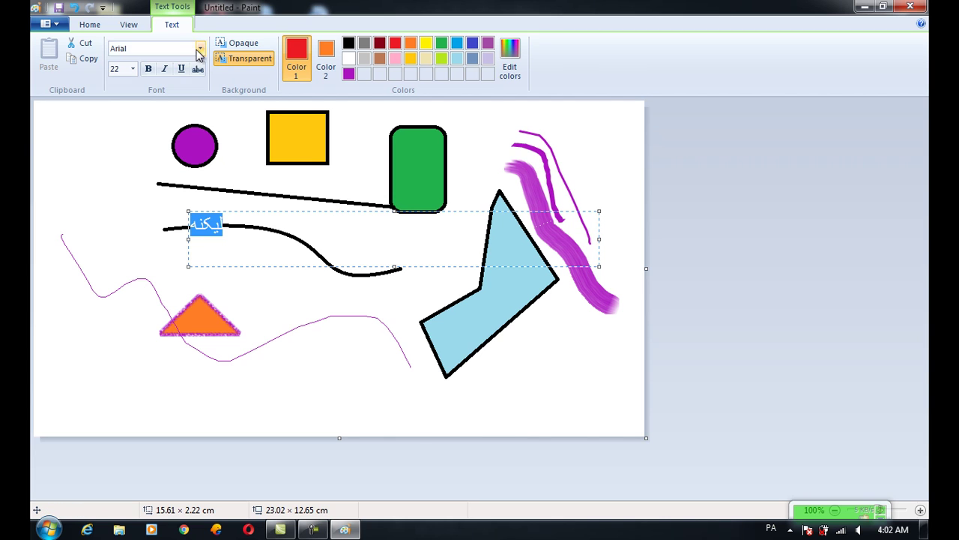
click(132, 68)
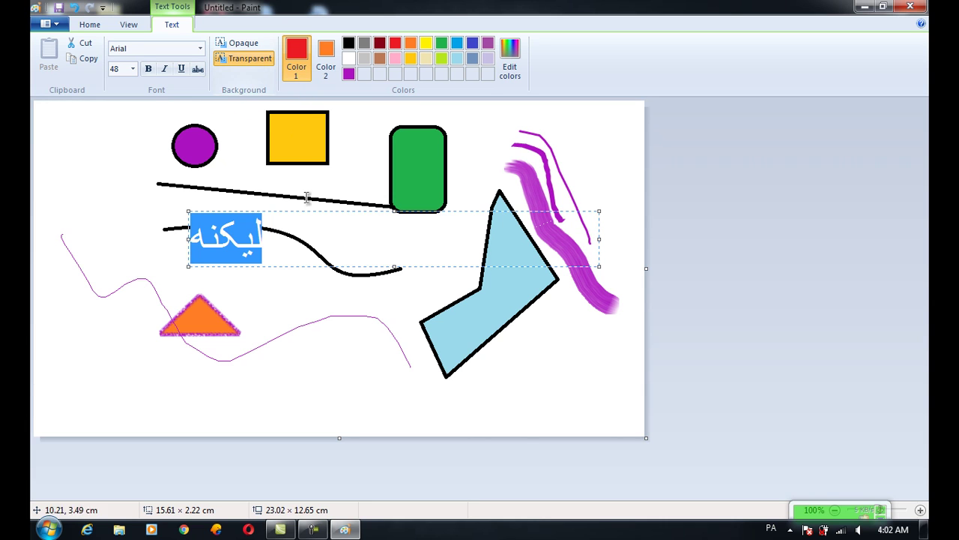
Step: Preview the red Arabic text on an opaque light-gray background, then set it back to transparent
click(344, 246)
text(50)
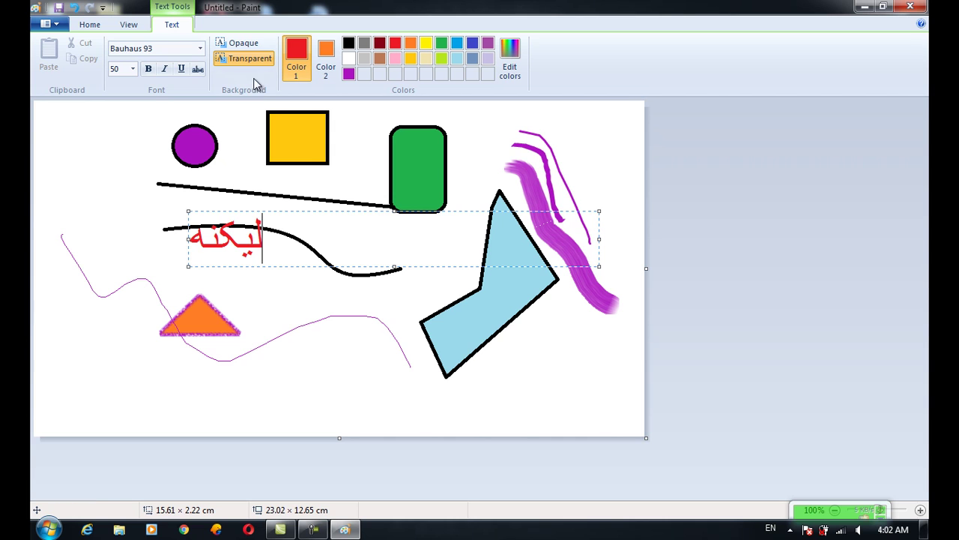
click(253, 45)
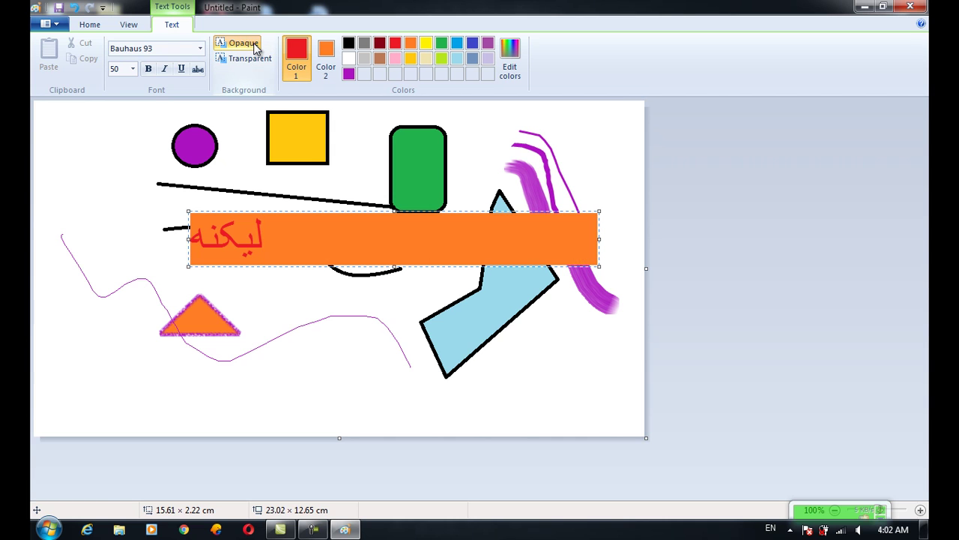
click(313, 63)
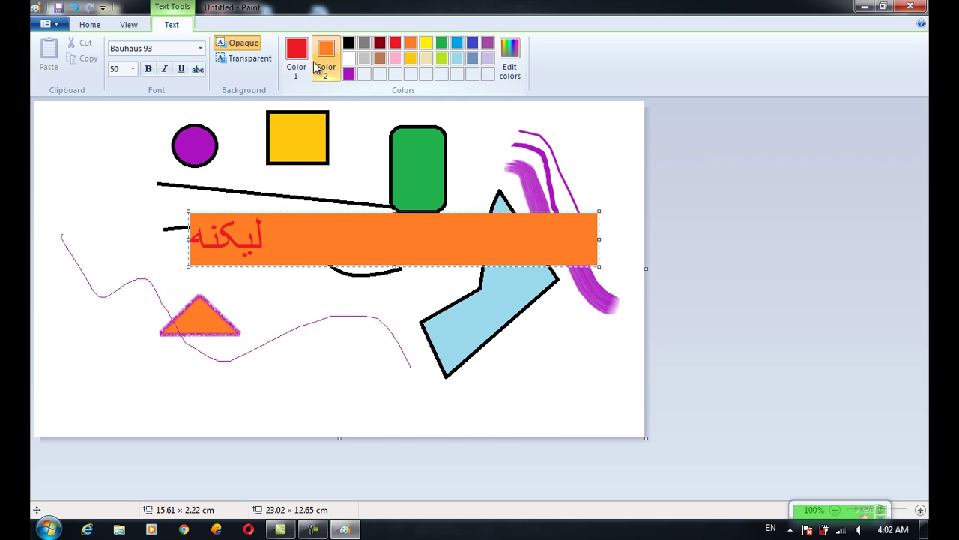
click(365, 58)
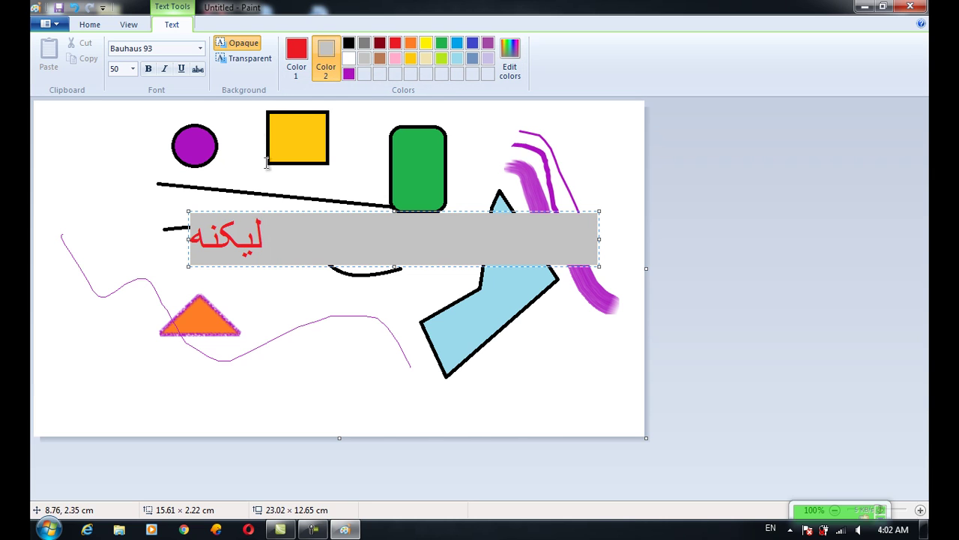
click(254, 60)
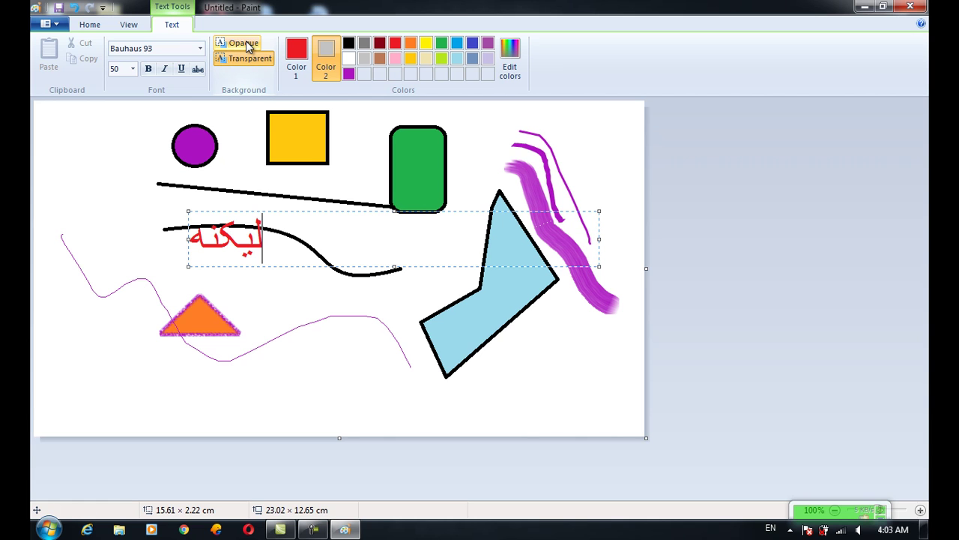
click(94, 26)
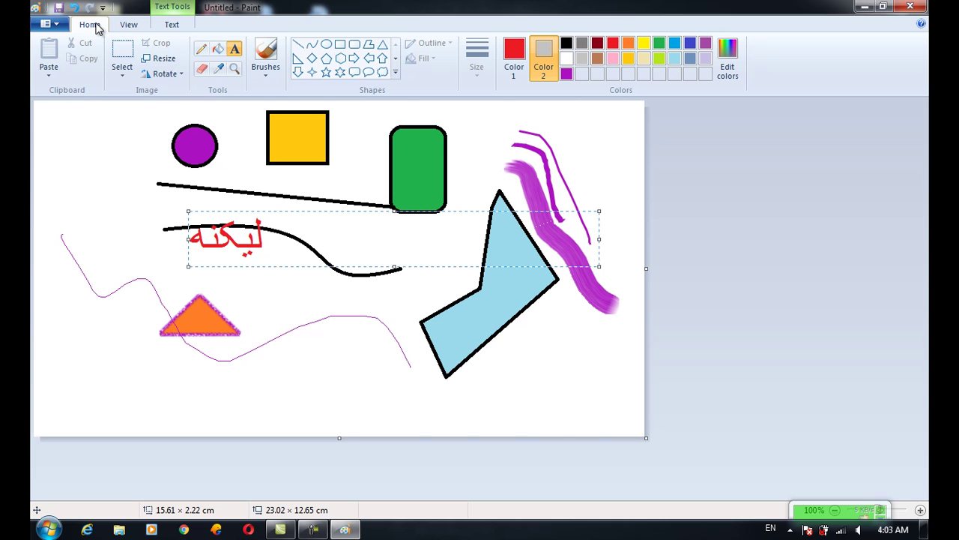
Step: Erase white bands through the blue shape with the Eraser, using white as Color 2
click(209, 70)
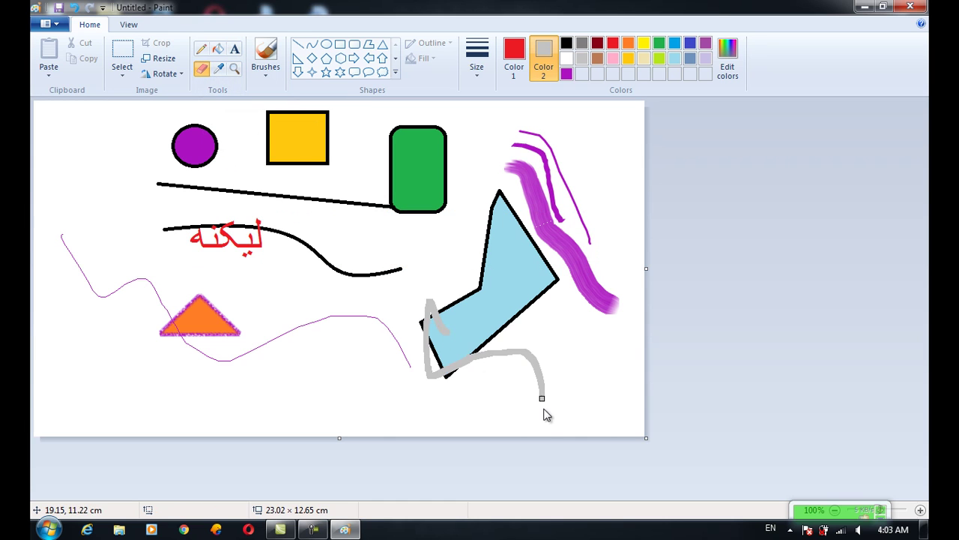
drag(433, 314, 545, 418)
click(566, 59)
drag(435, 345, 480, 284)
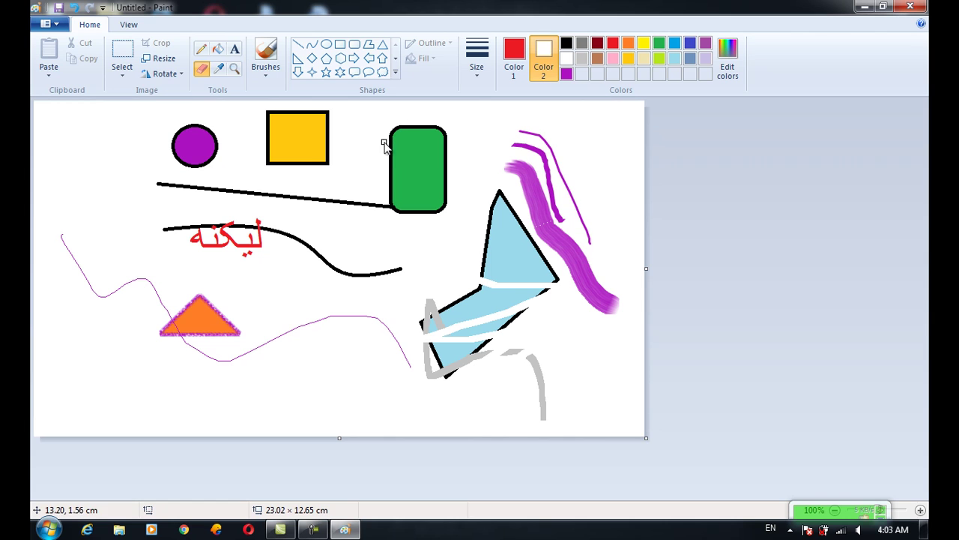
Step: Enlarge the eraser to the thickest size (about 46 px) and wipe out the drawing's right side
click(480, 66)
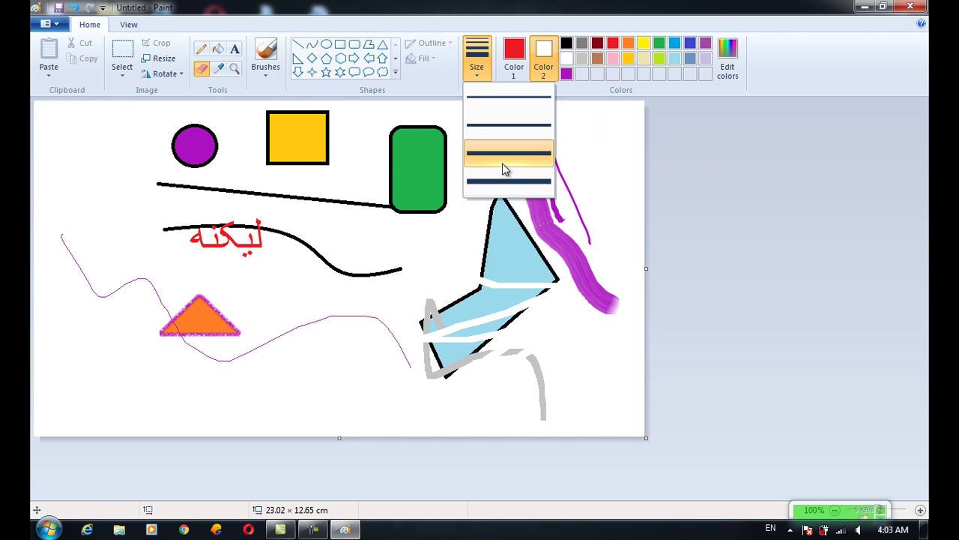
click(505, 177)
click(476, 56)
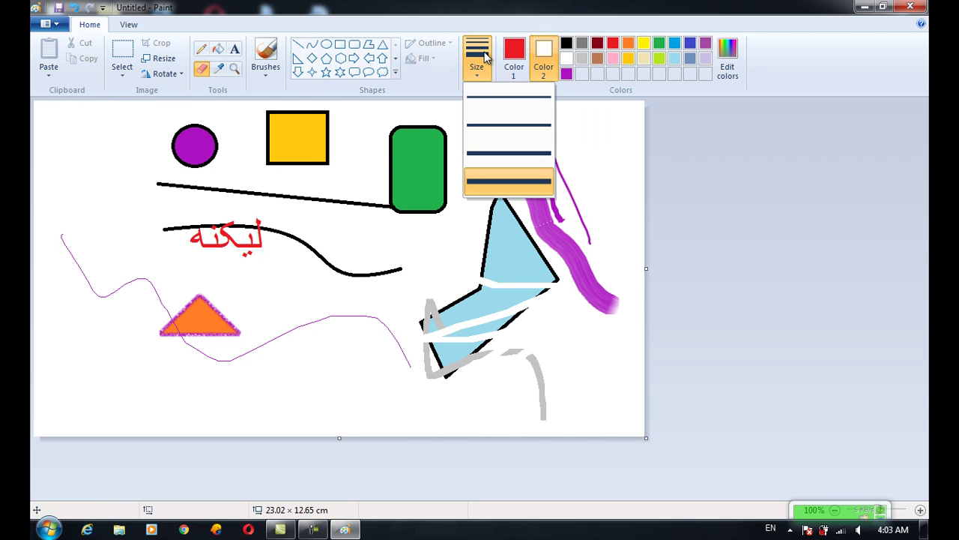
click(500, 126)
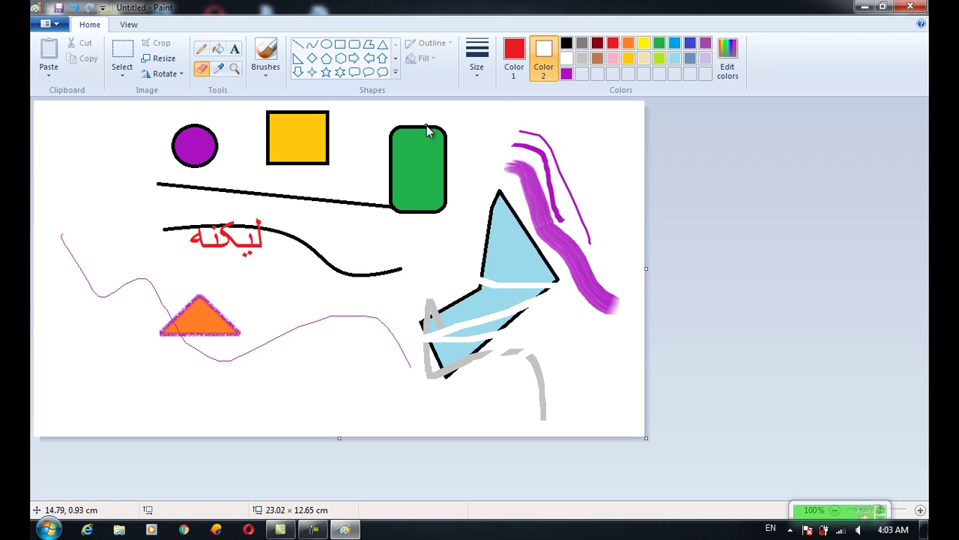
key(ctrl+plus)
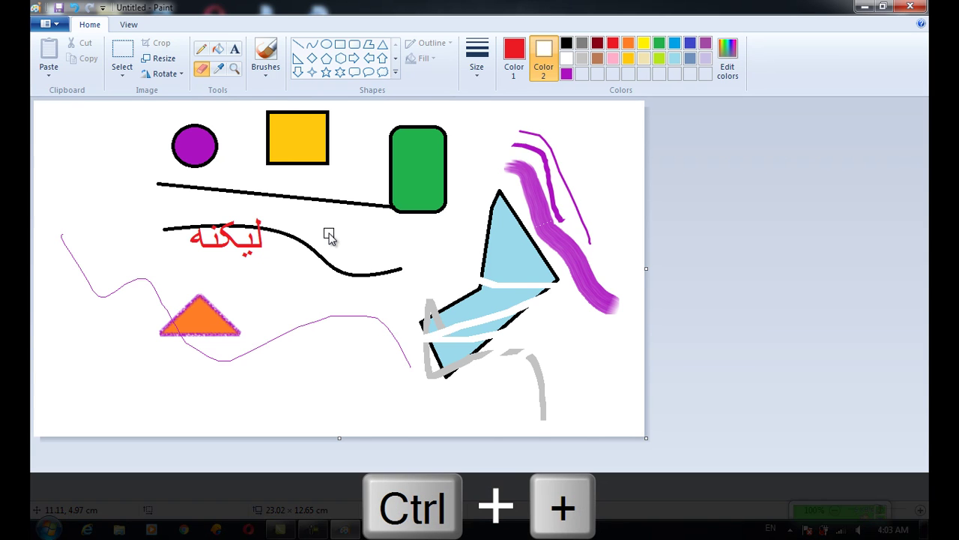
key(ctrl+plus)
key(ctrl+plus)
key(ctrl+plus)
mouse_move(329, 234)
mouse_down()
mouse_move(482, 268)
mouse_move(583, 259)
mouse_move(543, 340)
mouse_move(480, 327)
mouse_up()
key(ctrl+minus)
key(ctrl+minus)
key(ctrl+minus)
key(ctrl+minus)
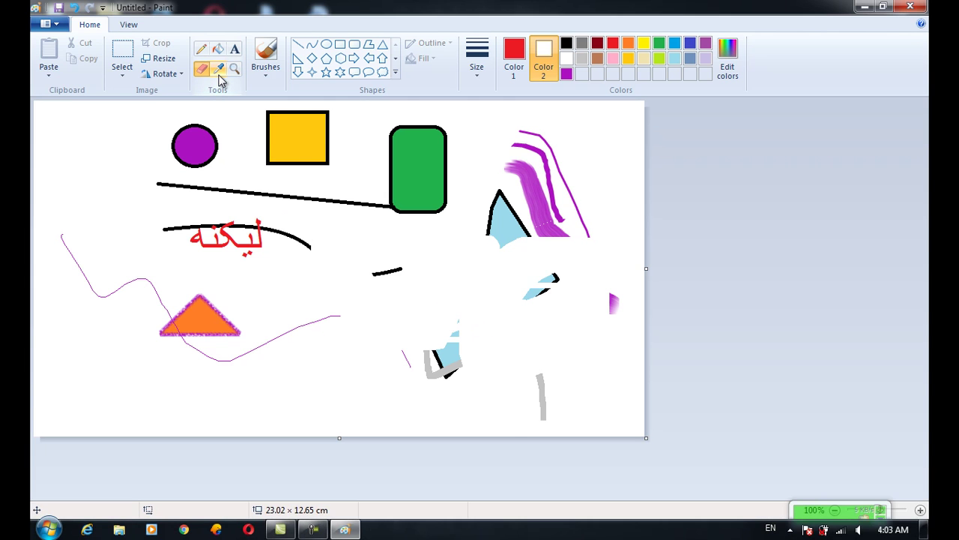
Step: Sample orange from the triangle as Color 1 and erase a gap in the long black line
click(219, 72)
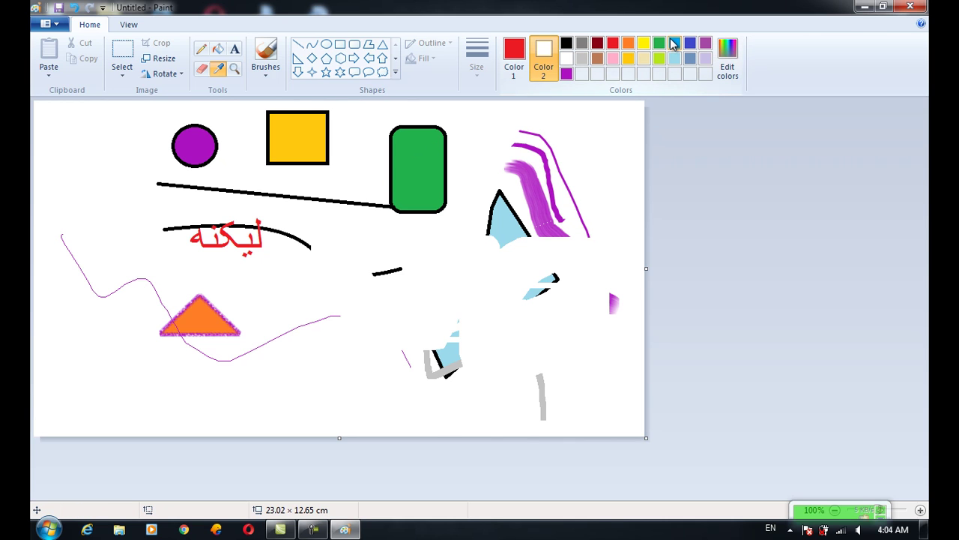
click(409, 165)
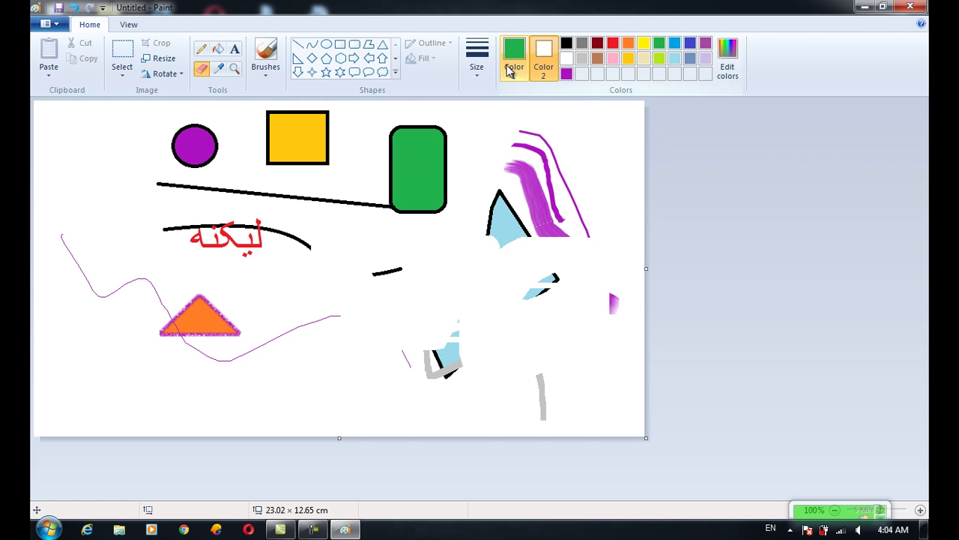
click(225, 69)
click(211, 322)
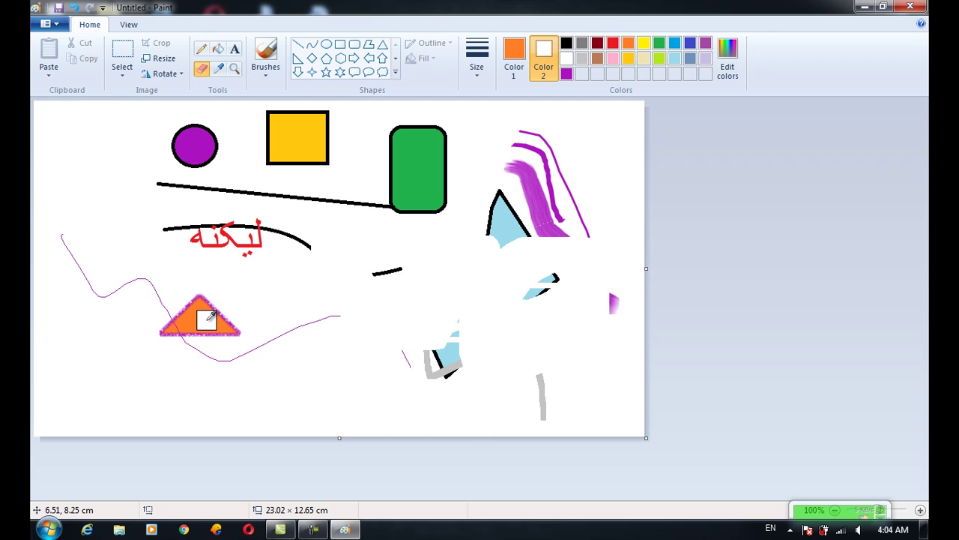
drag(246, 190, 275, 194)
Step: Paint two orange brush strokes, then sample pink and paint two pink strokes across the drawing
click(266, 52)
drag(279, 148, 284, 427)
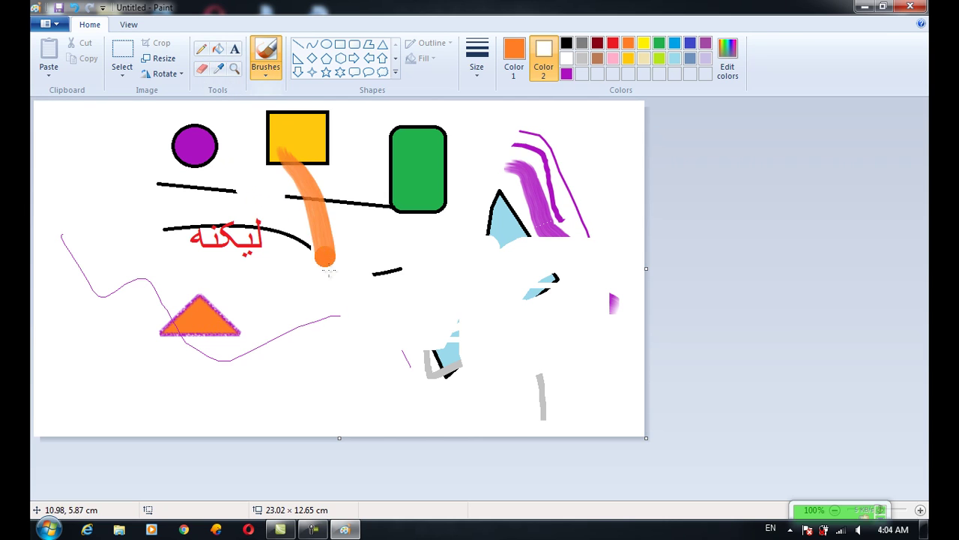
drag(256, 223, 489, 360)
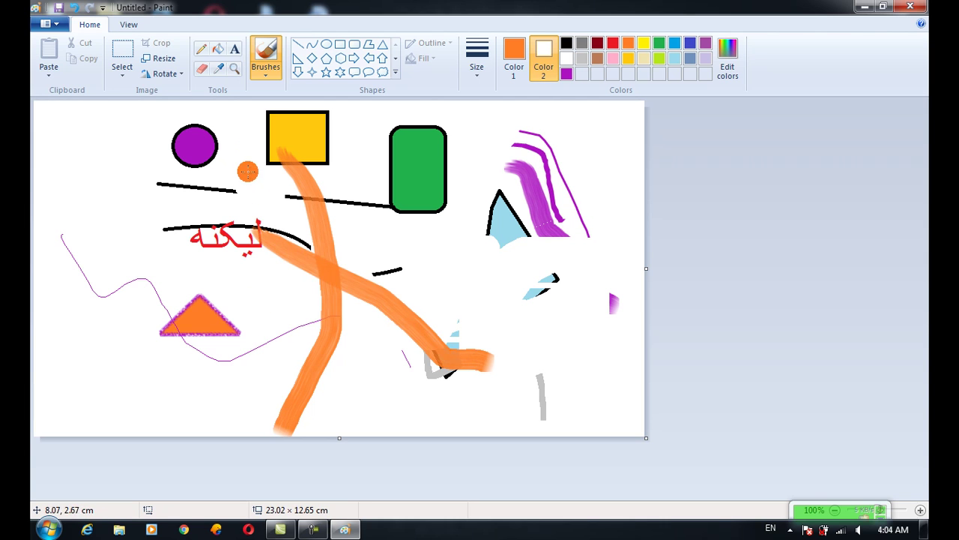
click(218, 68)
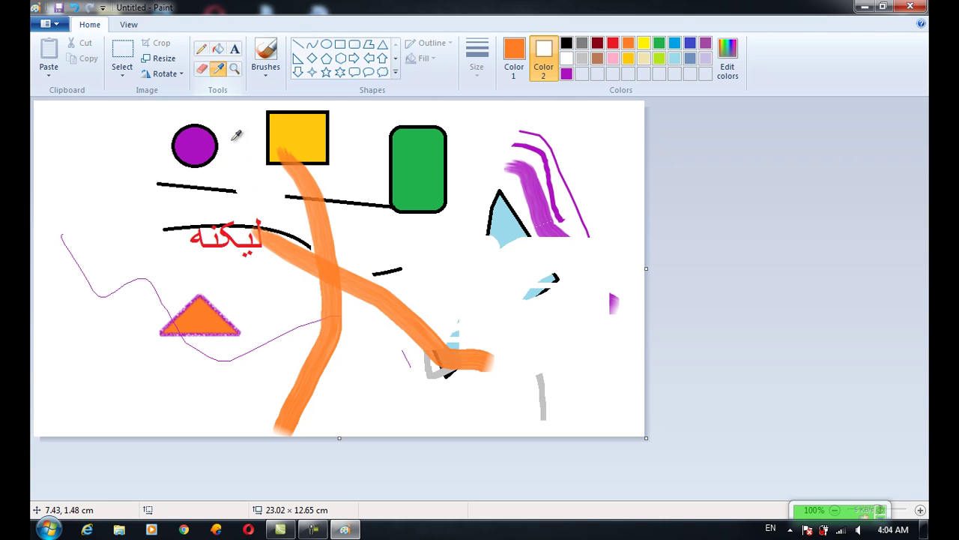
click(228, 225)
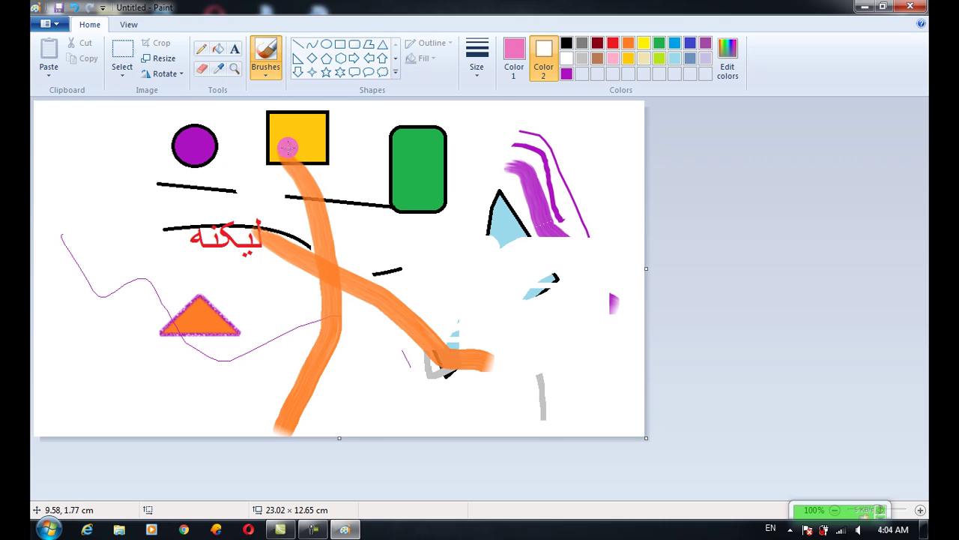
drag(378, 149, 484, 391)
drag(471, 342, 164, 268)
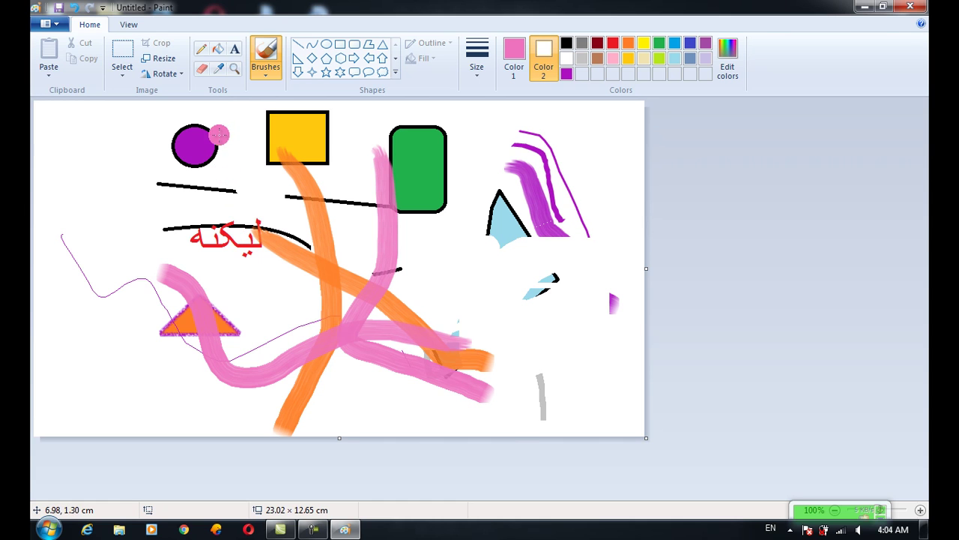
Step: Magnify the purple strokes up to 500%, then zoom back out to the whole drawing
click(234, 70)
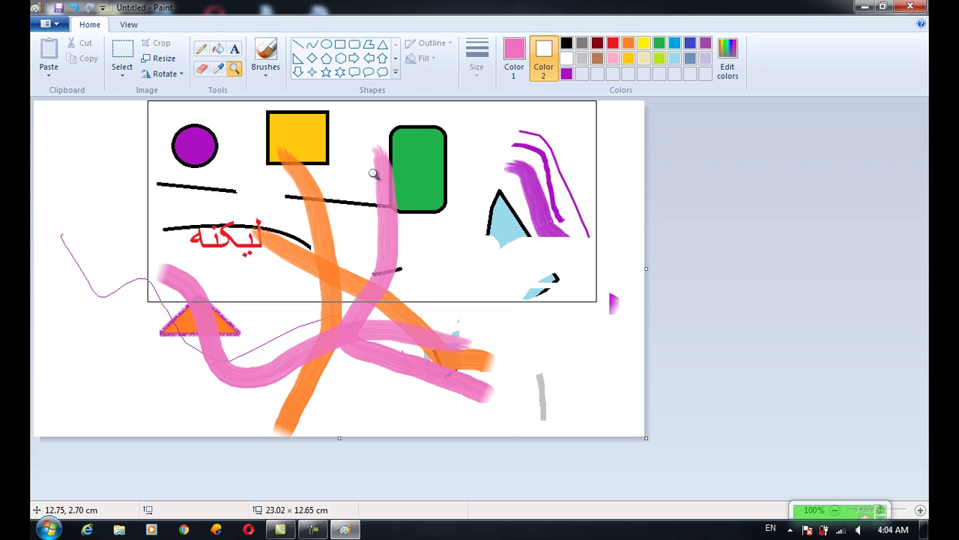
click(472, 205)
click(554, 223)
click(584, 262)
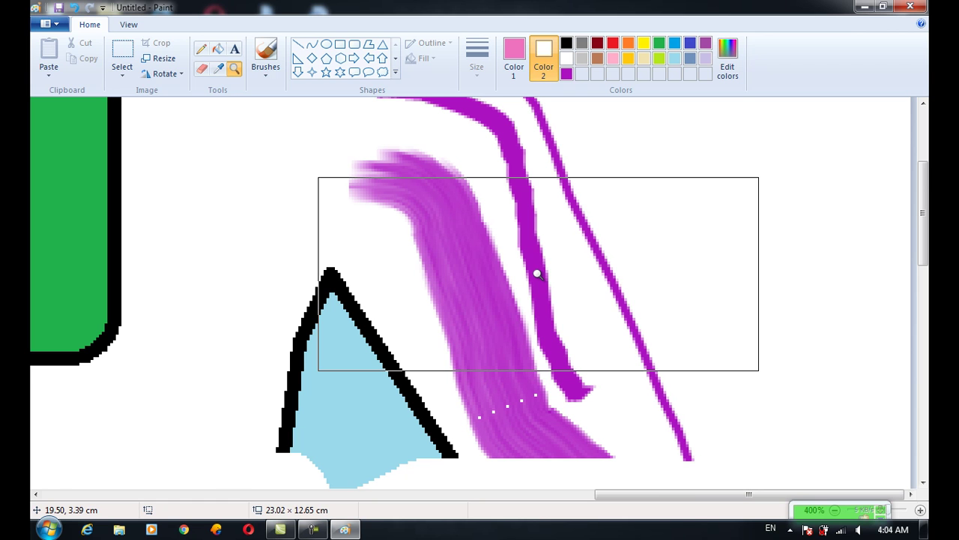
click(537, 274)
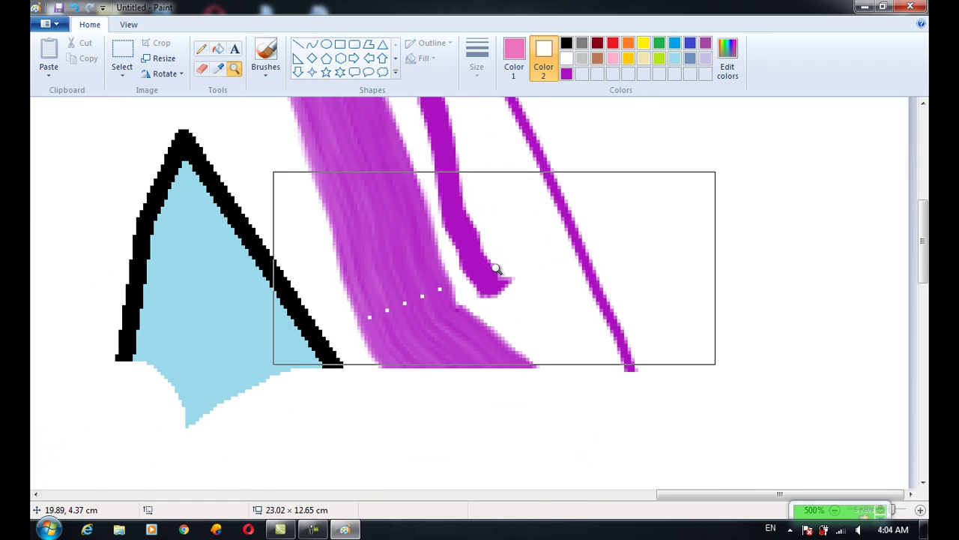
right_click(495, 268)
right_click(495, 268)
right_click(496, 269)
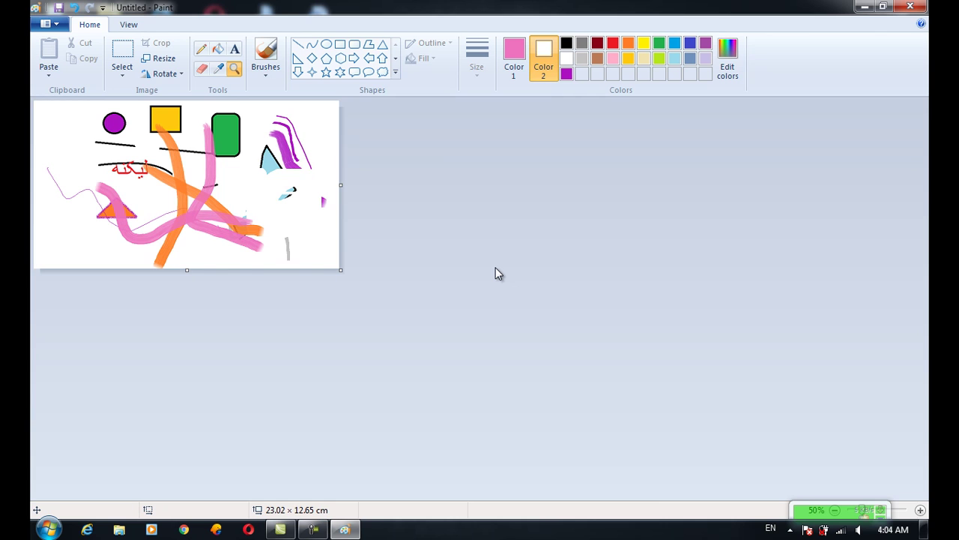
Step: Zoom to 400% around the purple circle and yellow square
click(226, 189)
click(375, 225)
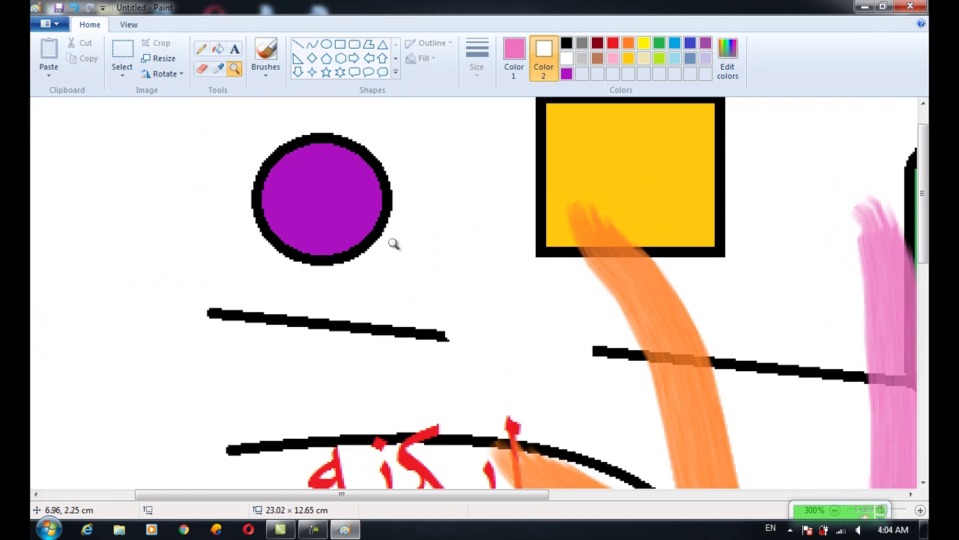
click(394, 244)
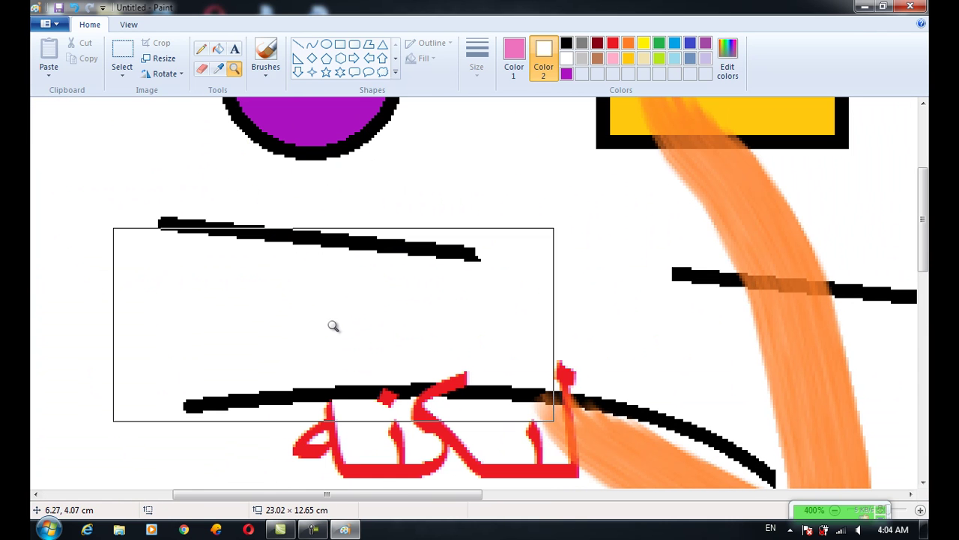
click(232, 71)
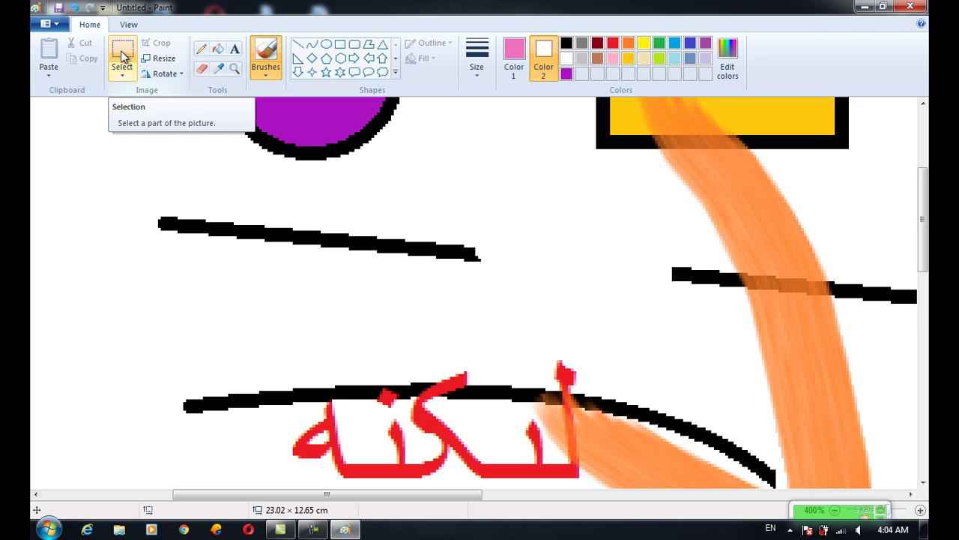
Step: Select the area around the upper black line and zoom back out to 100%
click(122, 56)
mouse_move(134, 189)
mouse_down()
mouse_move(258, 231)
mouse_move(508, 341)
mouse_up()
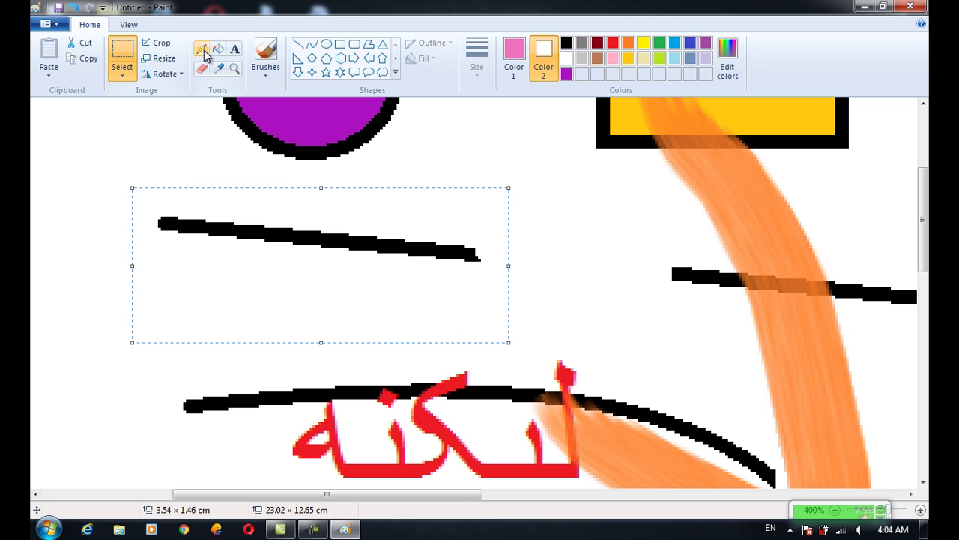
click(231, 70)
right_click(264, 182)
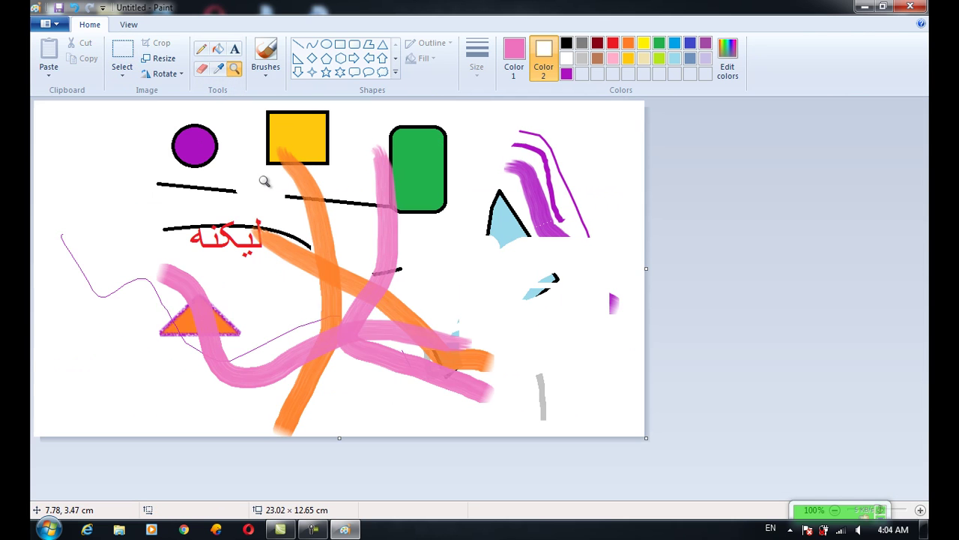
Step: Move the purple circle toward the left edge, undoing a first attempt before redoing it
click(124, 51)
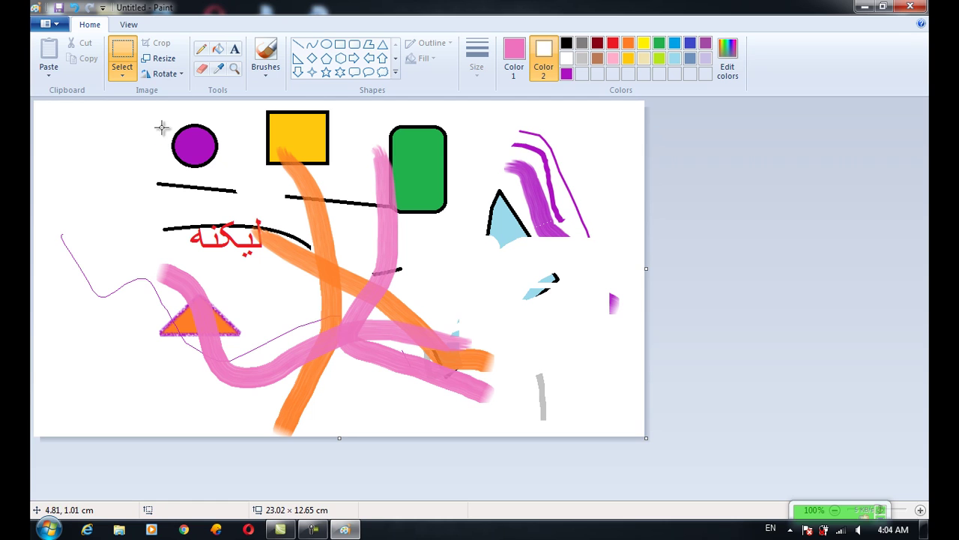
mouse_move(160, 115)
mouse_down()
mouse_move(184, 120)
mouse_move(232, 174)
mouse_up()
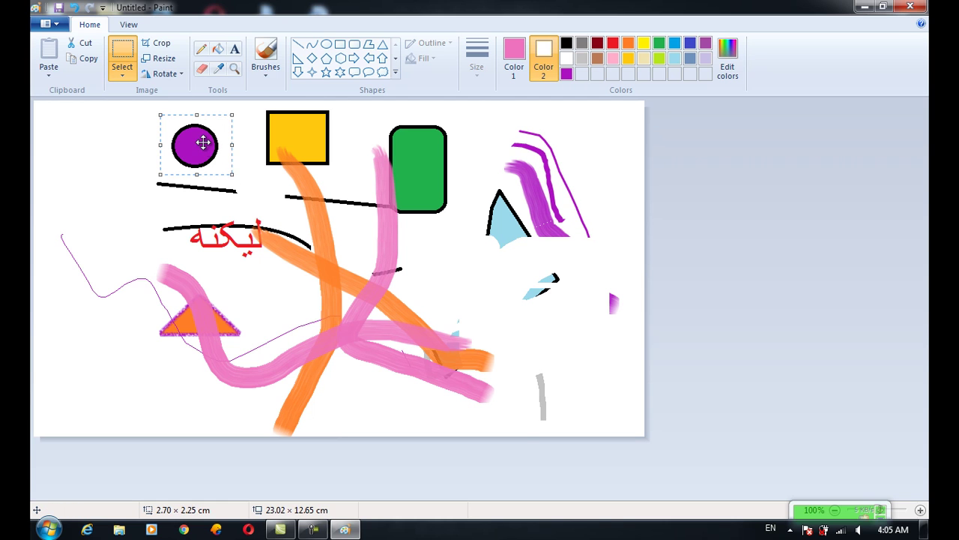
drag(203, 143, 103, 144)
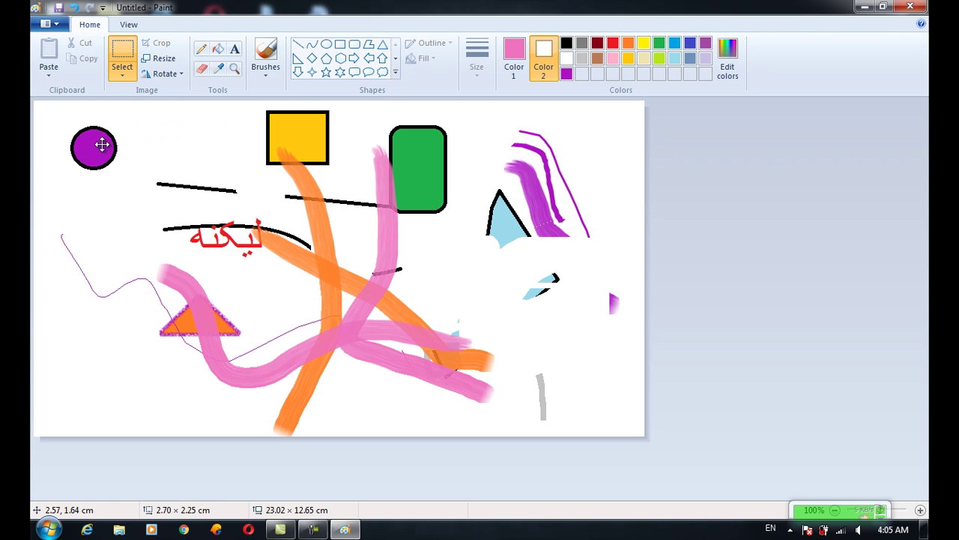
key(Delete)
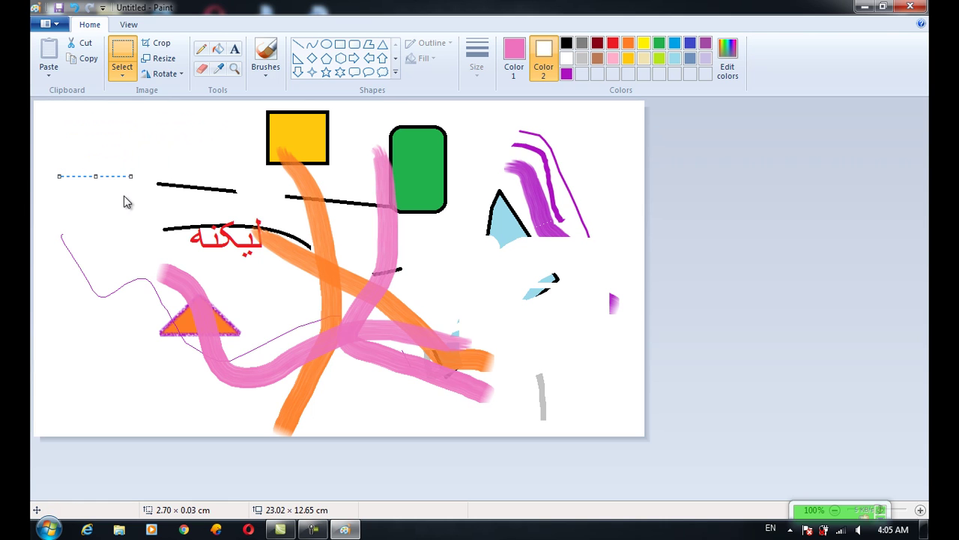
key(ctrl+z)
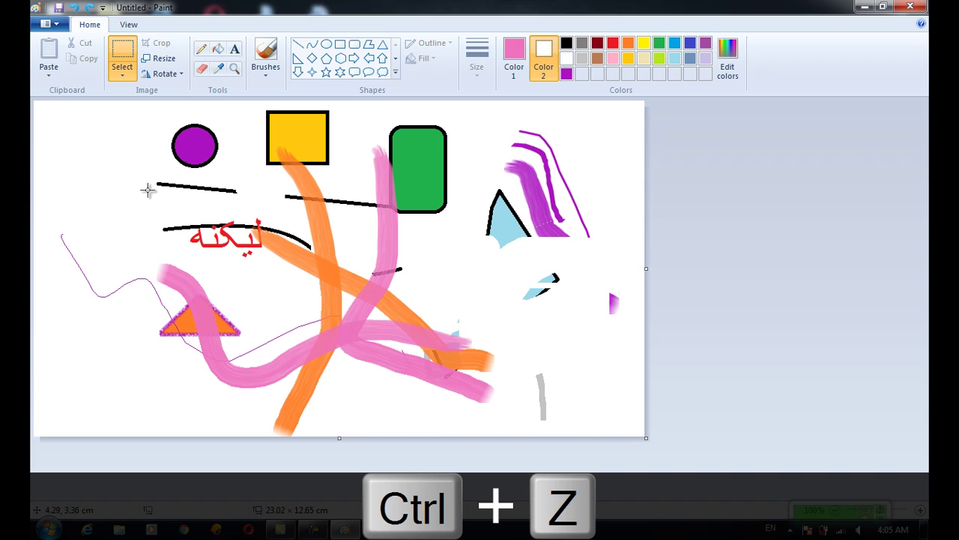
drag(154, 107, 236, 177)
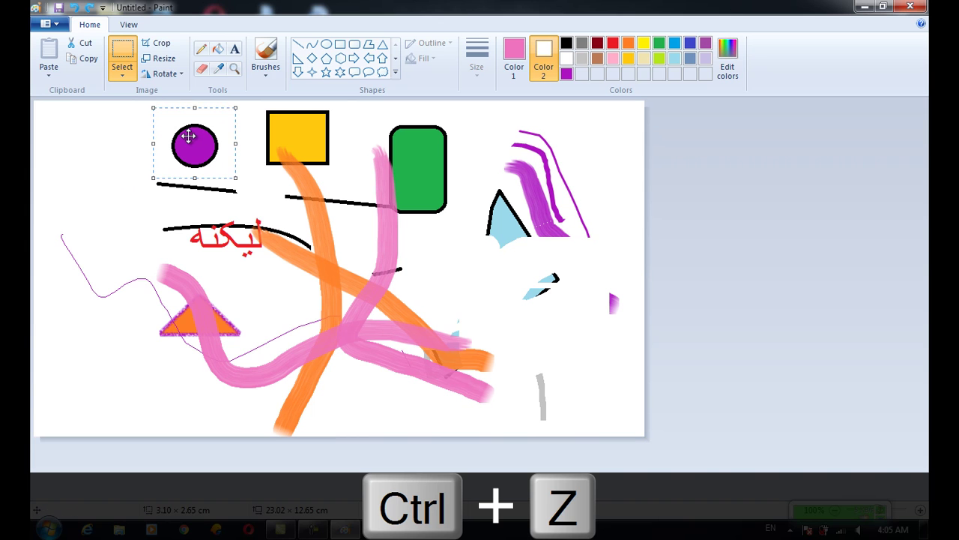
drag(195, 144, 100, 150)
click(190, 129)
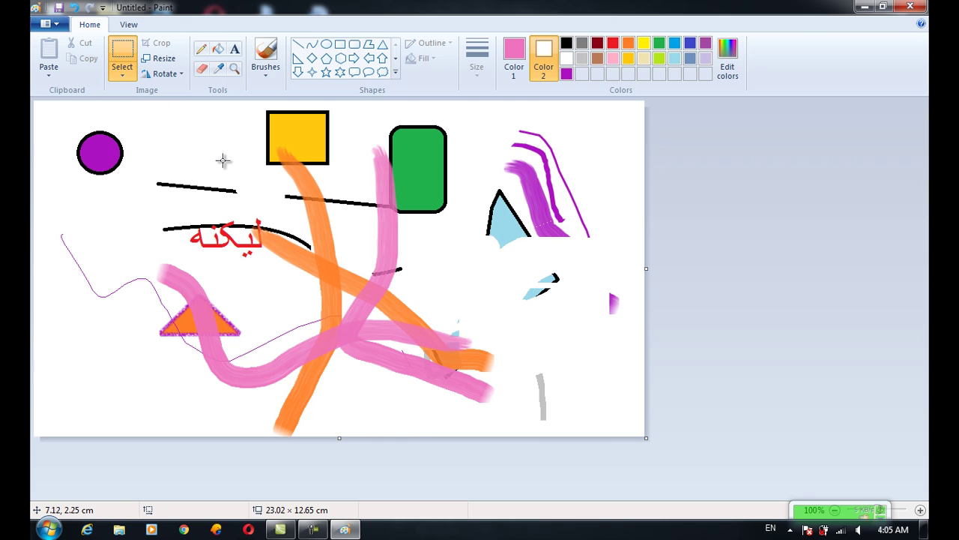
Step: Copy the short black line and place the pasted copy below the purple circle
drag(142, 164, 250, 203)
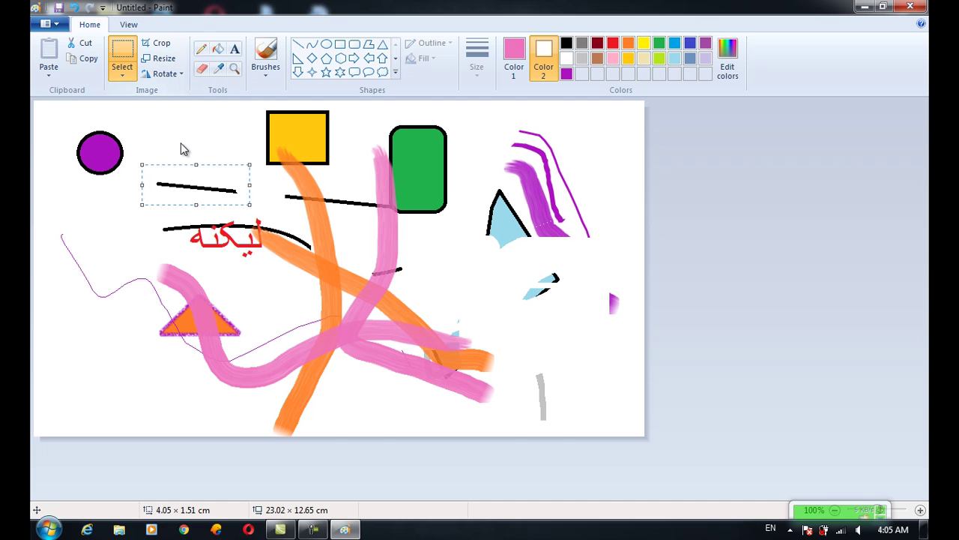
key(ctrl+c)
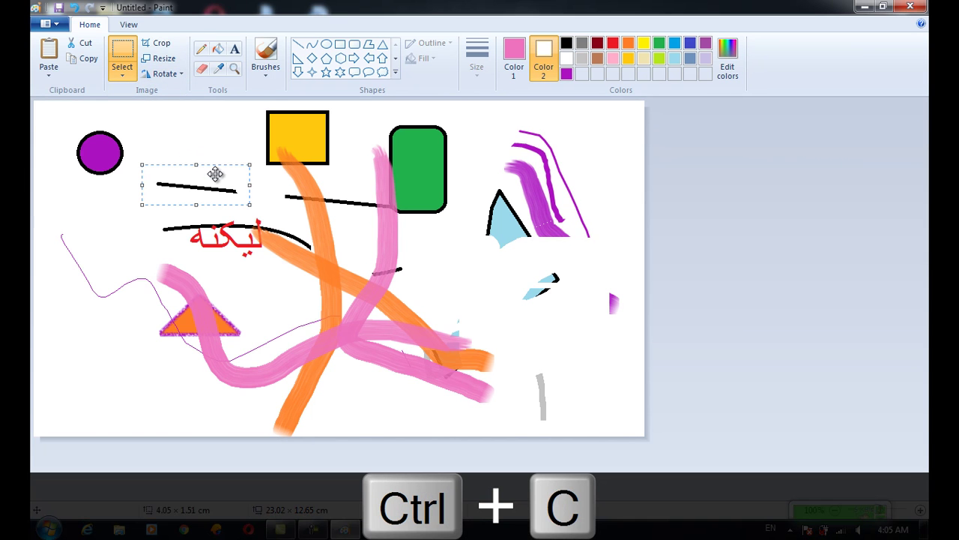
key(ctrl+v)
mouse_move(106, 133)
mouse_down()
mouse_move(178, 187)
mouse_move(96, 245)
mouse_move(102, 214)
mouse_up()
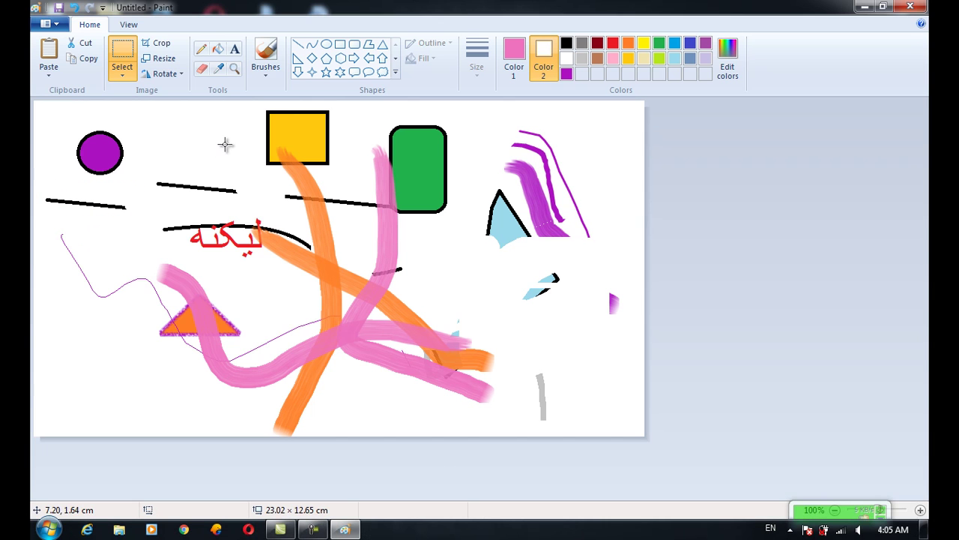
Step: Copy the yellow square and place the copy to the left of the original
drag(248, 107, 356, 171)
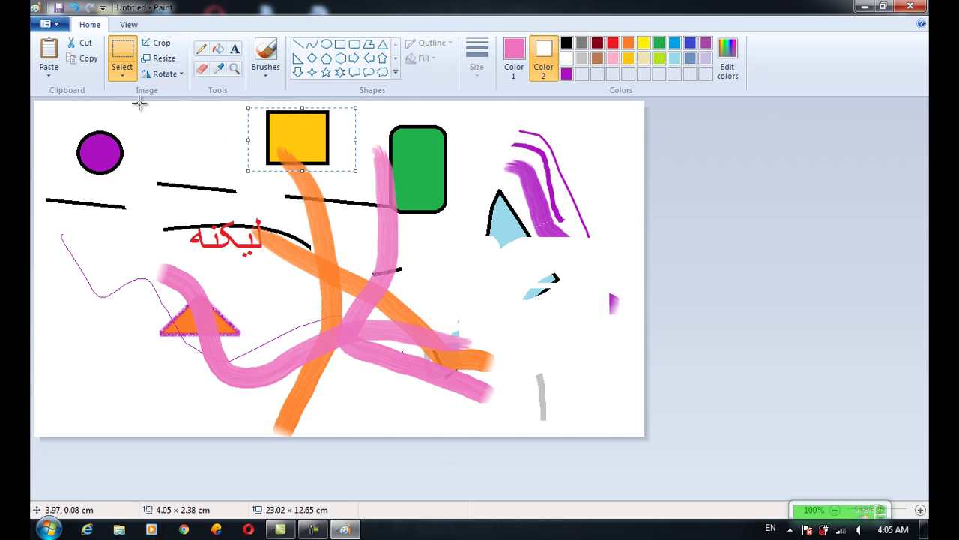
click(89, 60)
click(49, 54)
drag(82, 105, 209, 114)
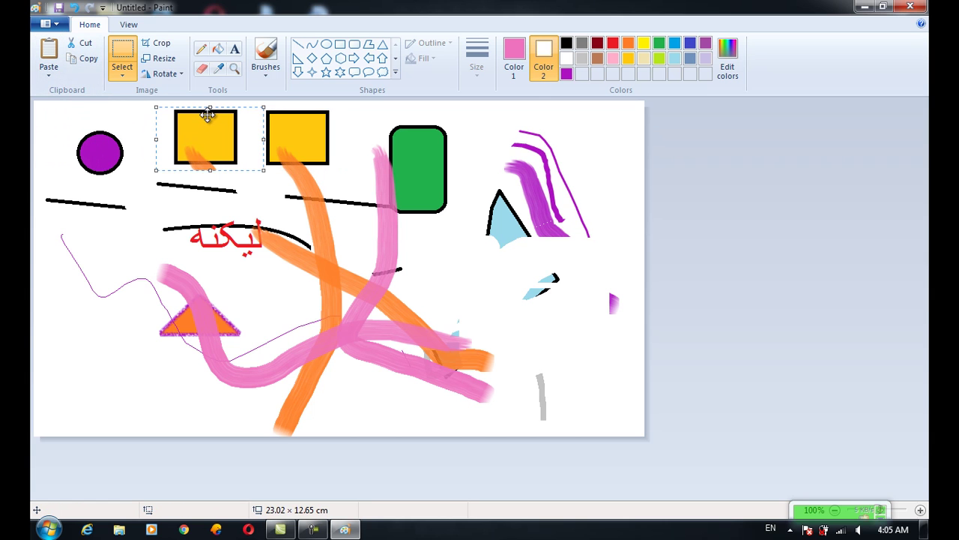
click(255, 230)
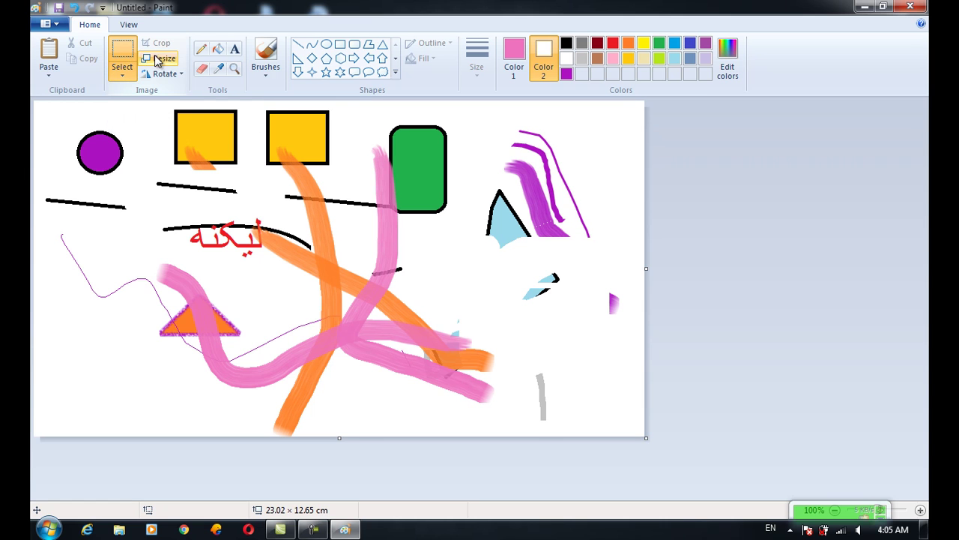
click(123, 67)
drag(140, 127, 398, 385)
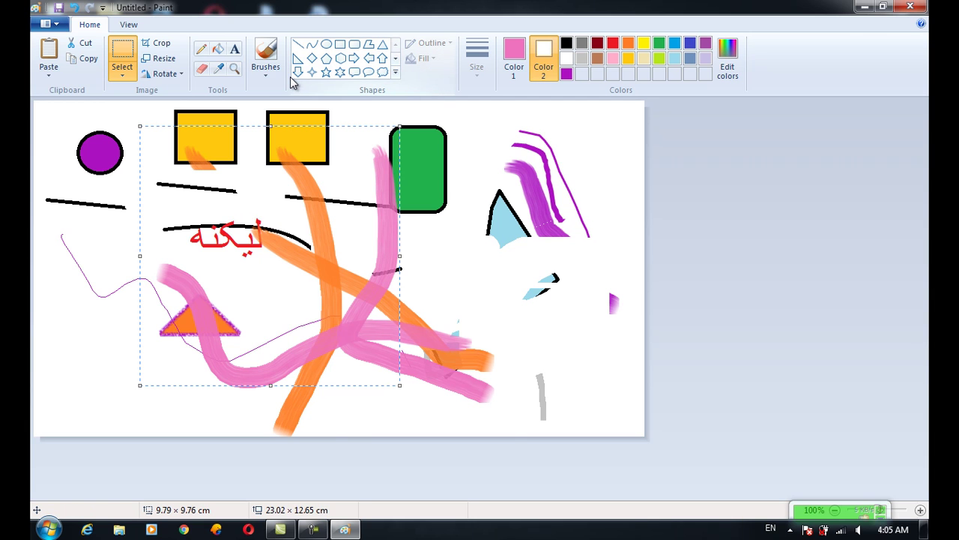
click(158, 44)
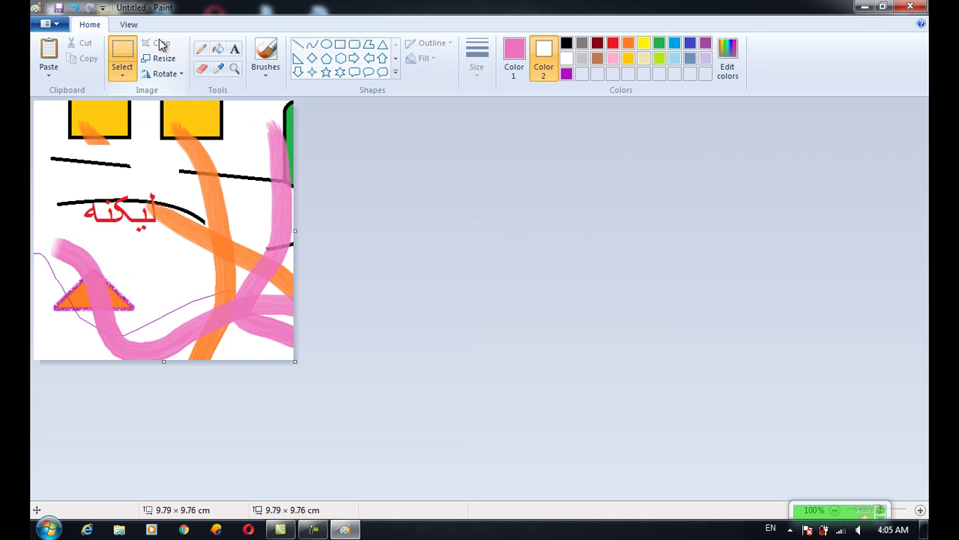
key(ctrl+z)
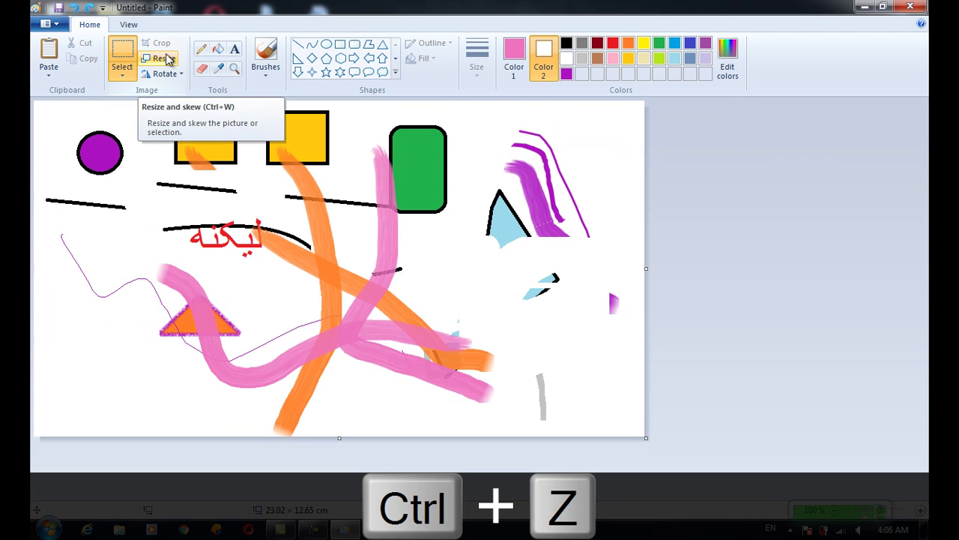
Step: In Resize and Skew, resize the image to 100% horizontal and 150% vertical
click(168, 60)
mouse_move(161, 70)
mouse_down()
mouse_move(313, 57)
mouse_move(561, 57)
mouse_up()
click(610, 128)
mouse_move(610, 127)
mouse_down()
mouse_move(583, 126)
mouse_move(568, 158)
mouse_up()
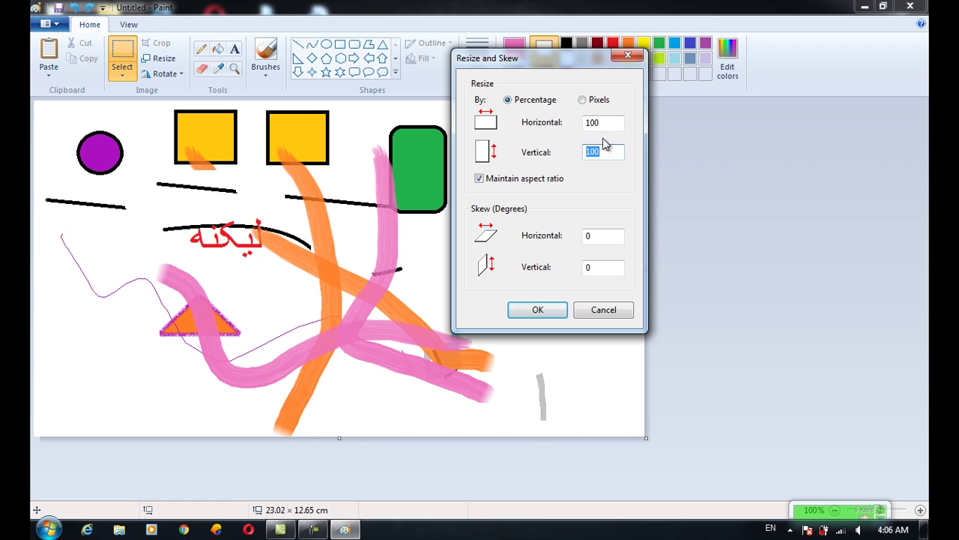
click(583, 100)
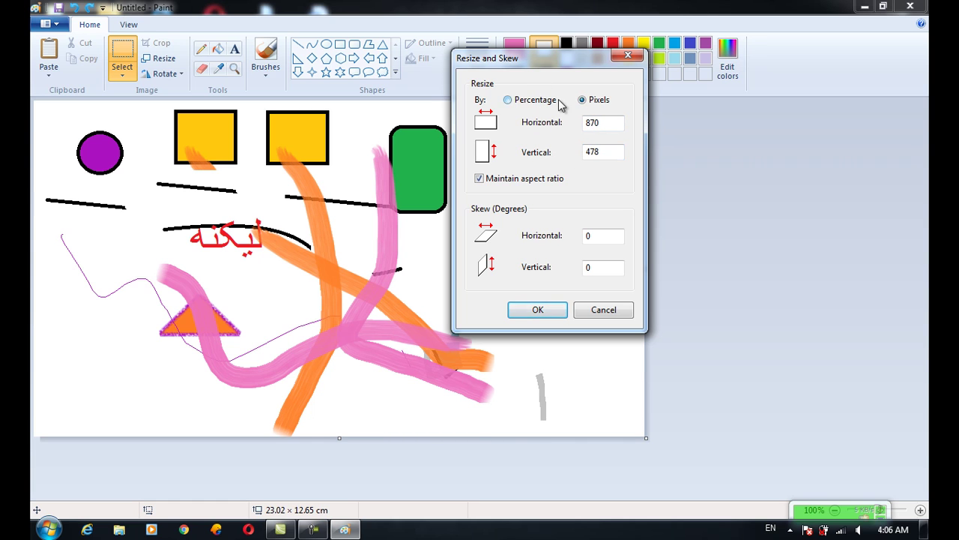
mouse_move(609, 124)
mouse_down()
mouse_move(580, 124)
mouse_move(565, 150)
mouse_up()
text(150)
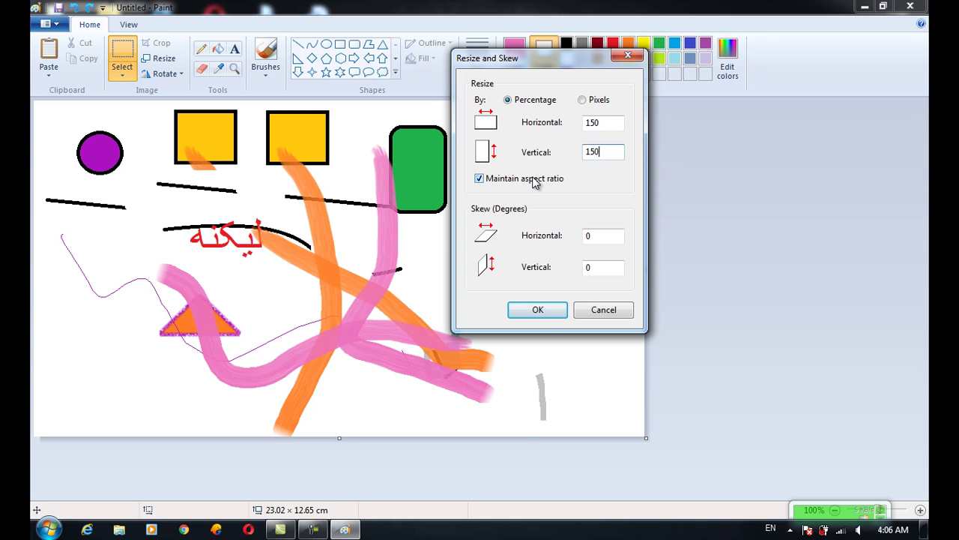
double_click(606, 129)
text(100)
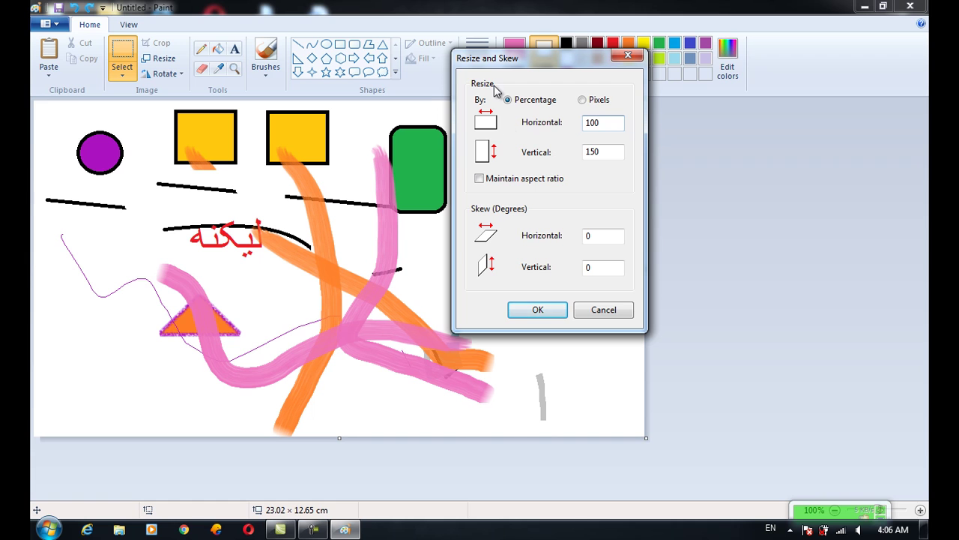
click(603, 155)
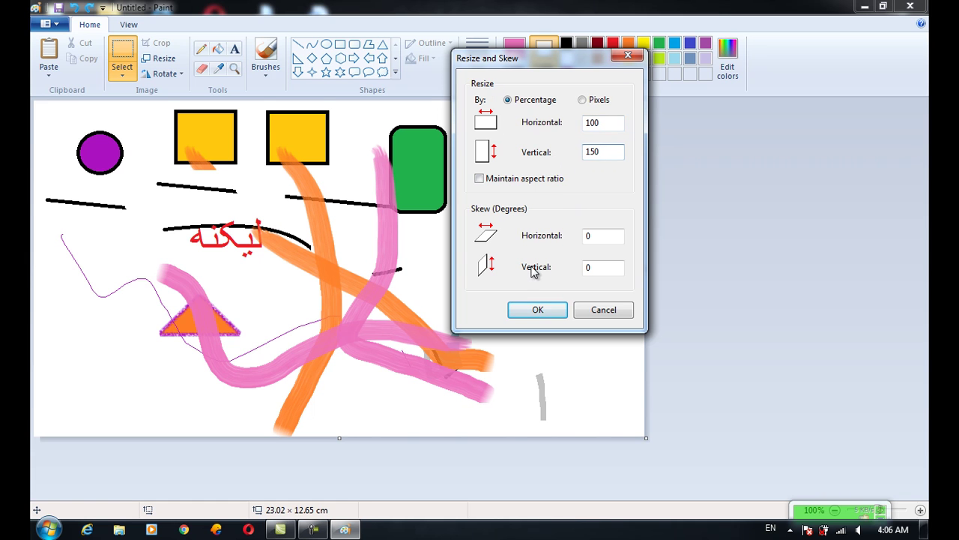
click(538, 308)
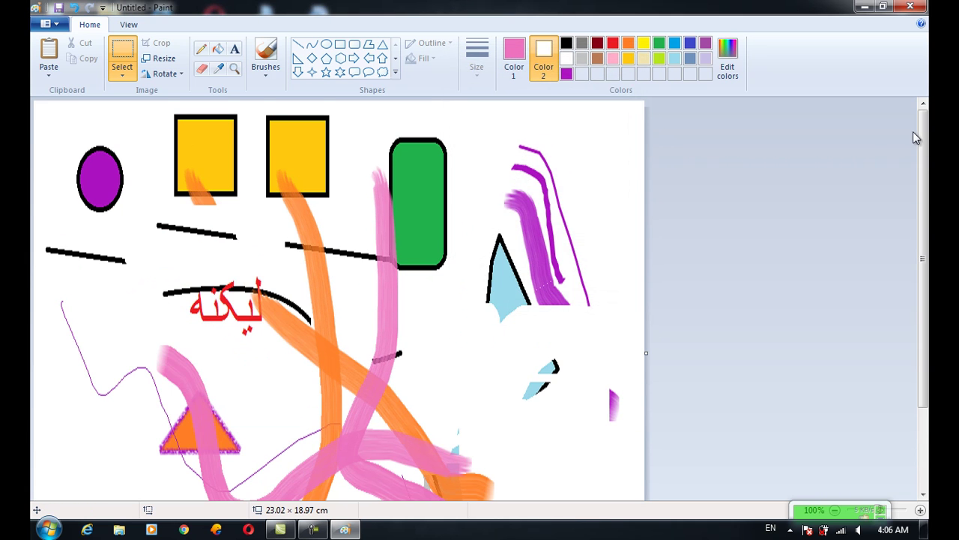
drag(921, 139, 902, 127)
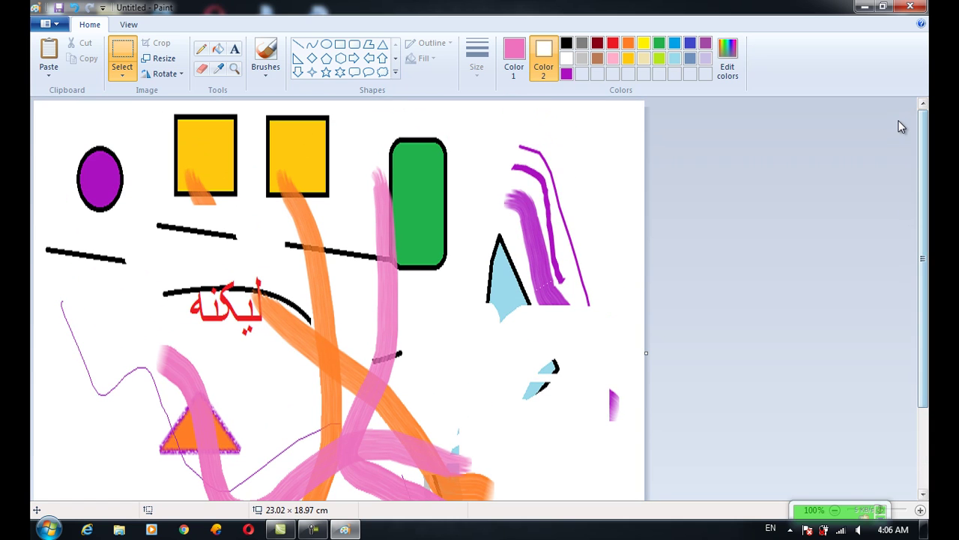
click(157, 58)
text(30)
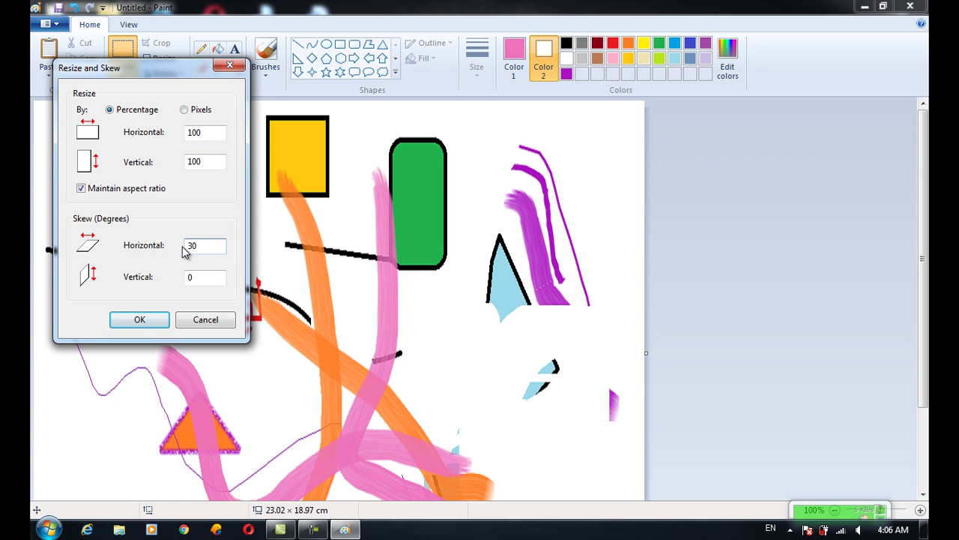
click(156, 321)
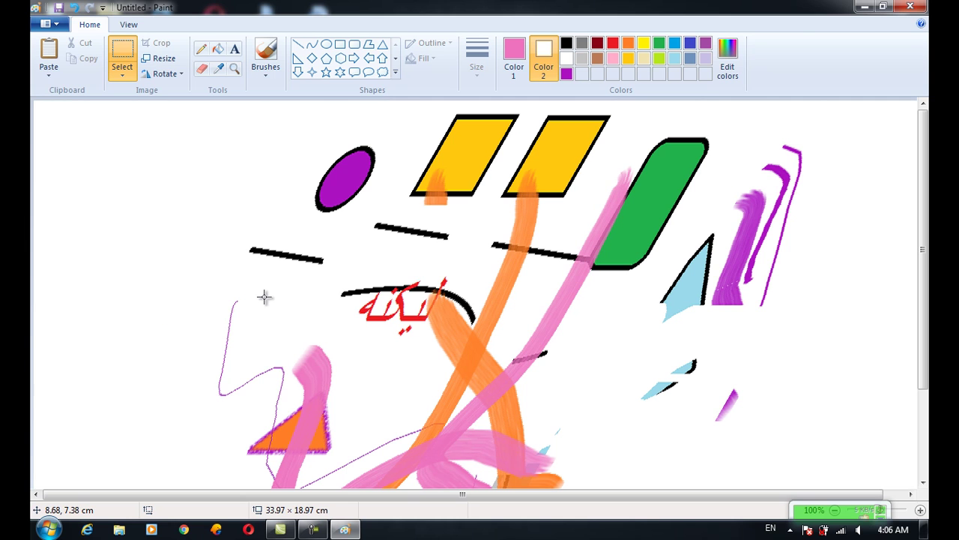
key(ctrl+z)
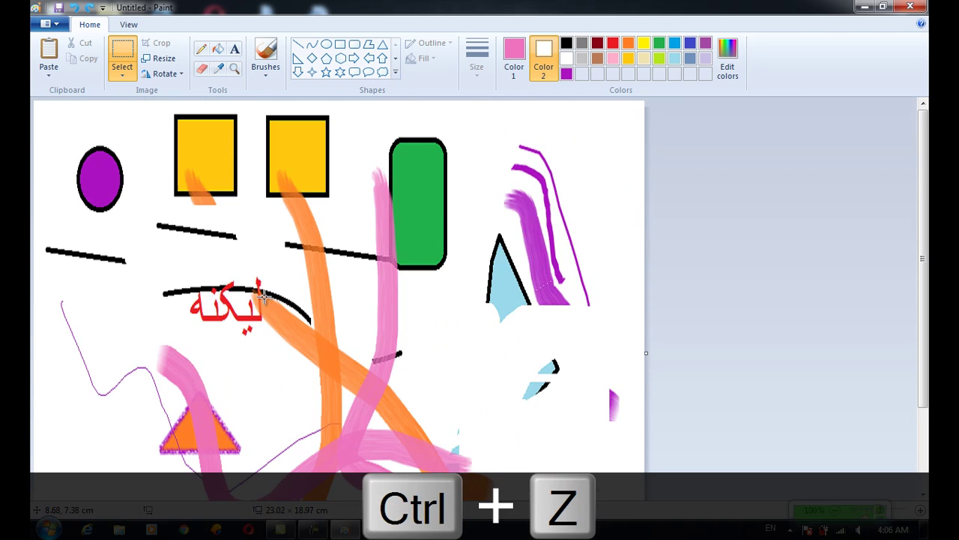
click(170, 78)
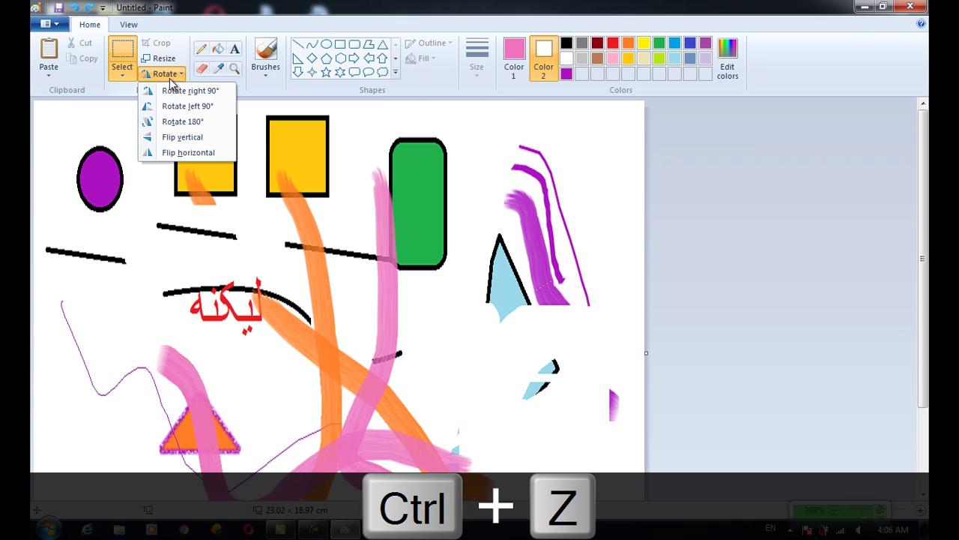
click(172, 78)
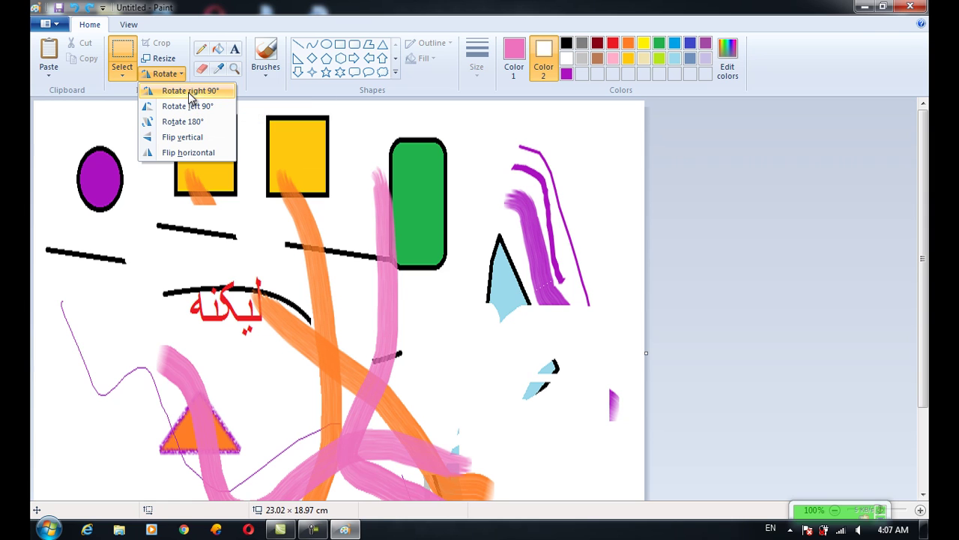
click(191, 91)
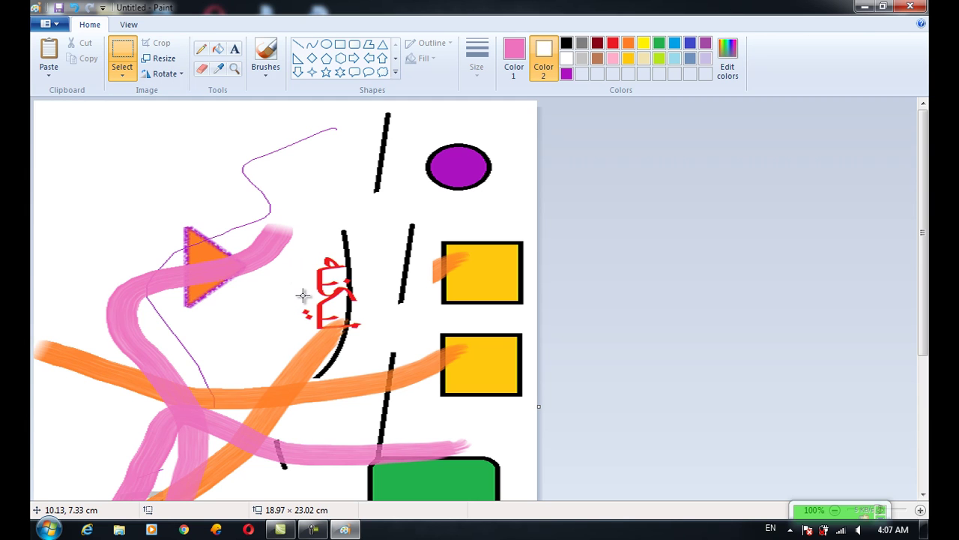
key(ctrl+z)
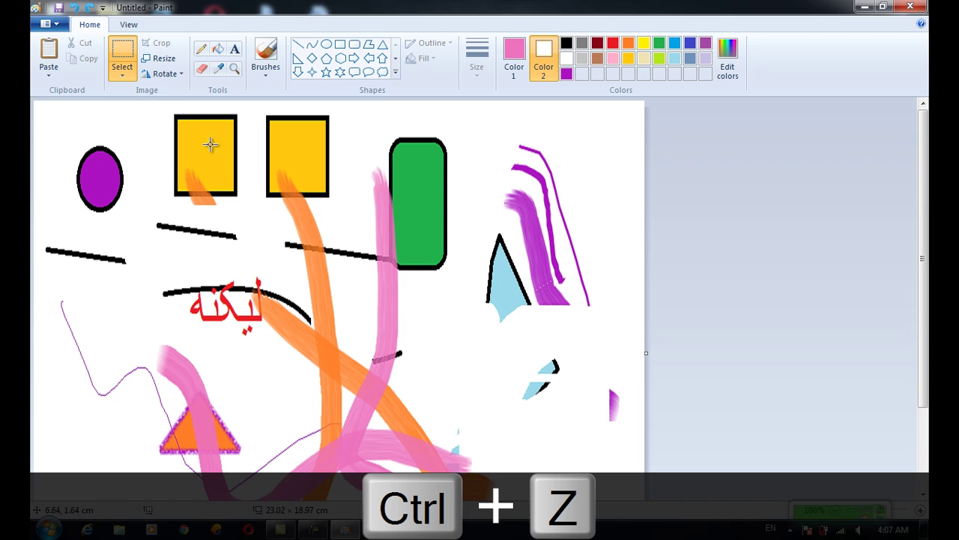
click(168, 74)
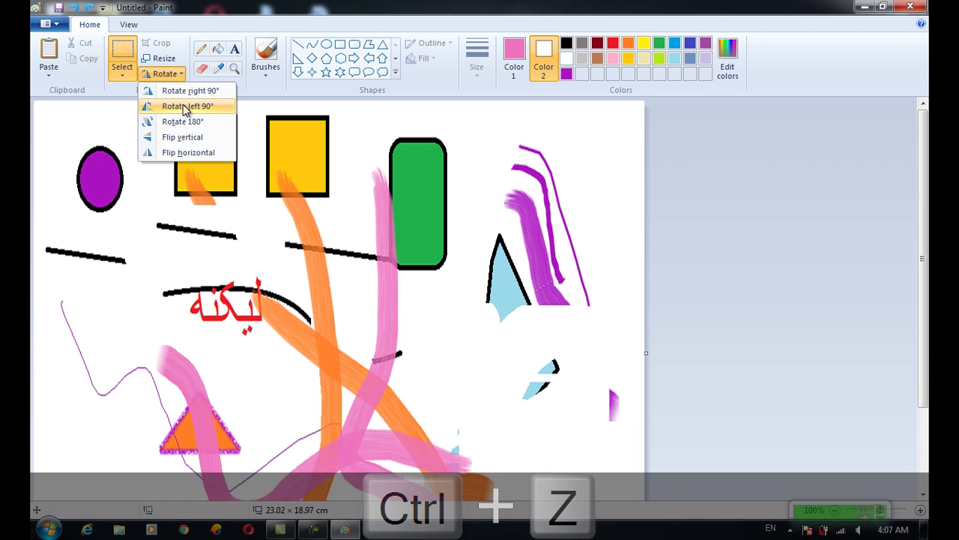
click(183, 106)
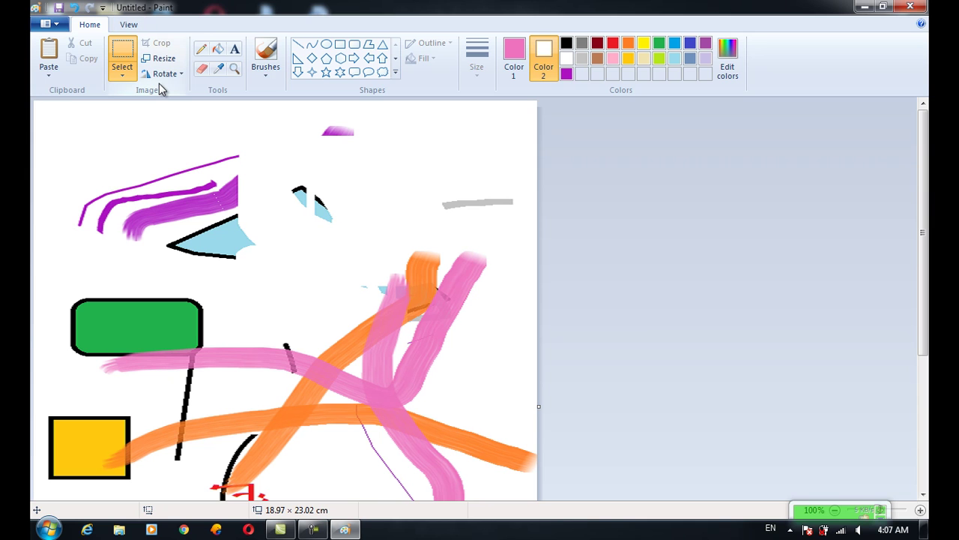
key(ctrl+z)
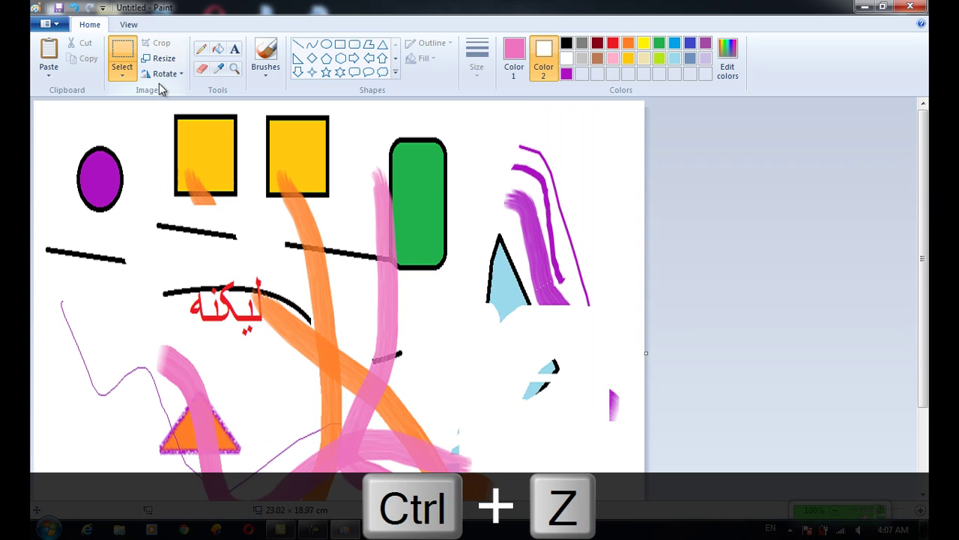
click(162, 73)
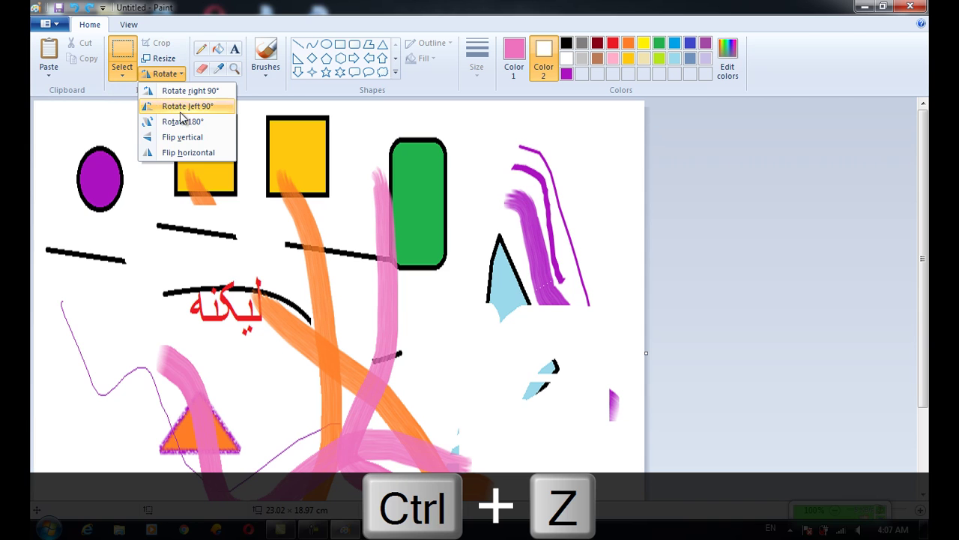
click(182, 126)
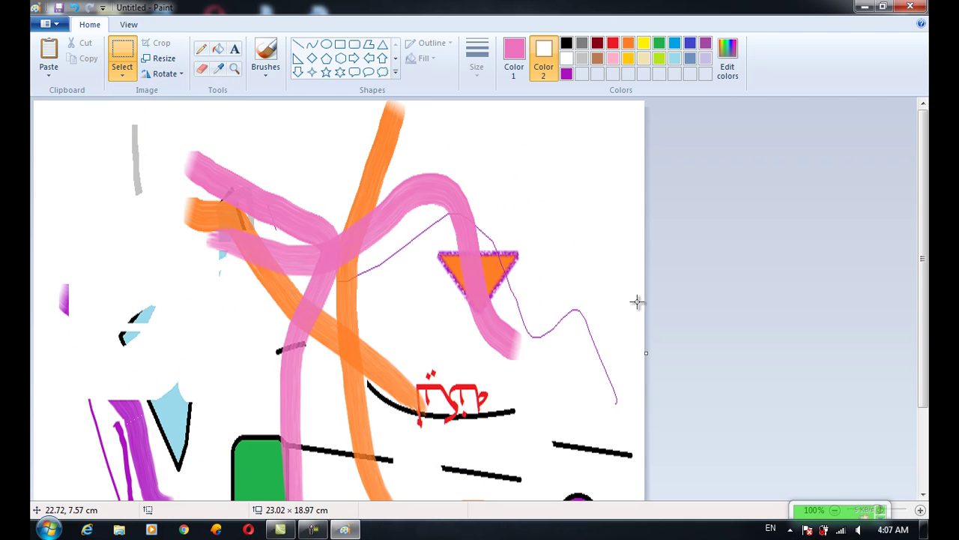
scroll(922, 245, down, 5)
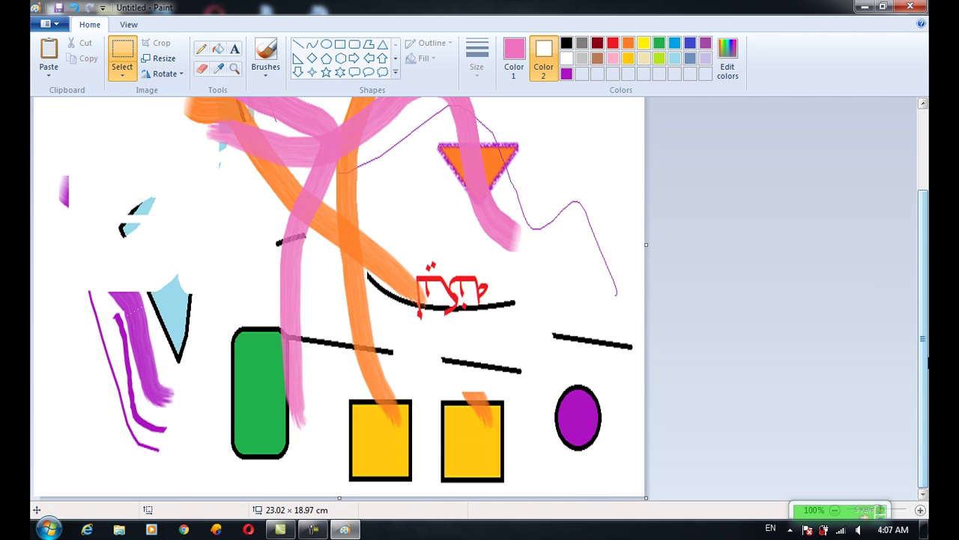
key(ctrl+z)
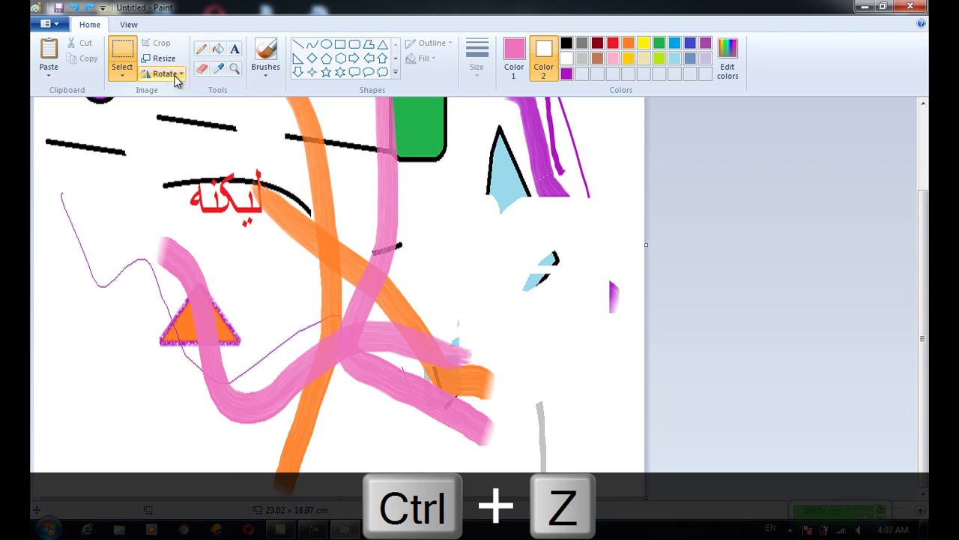
click(163, 73)
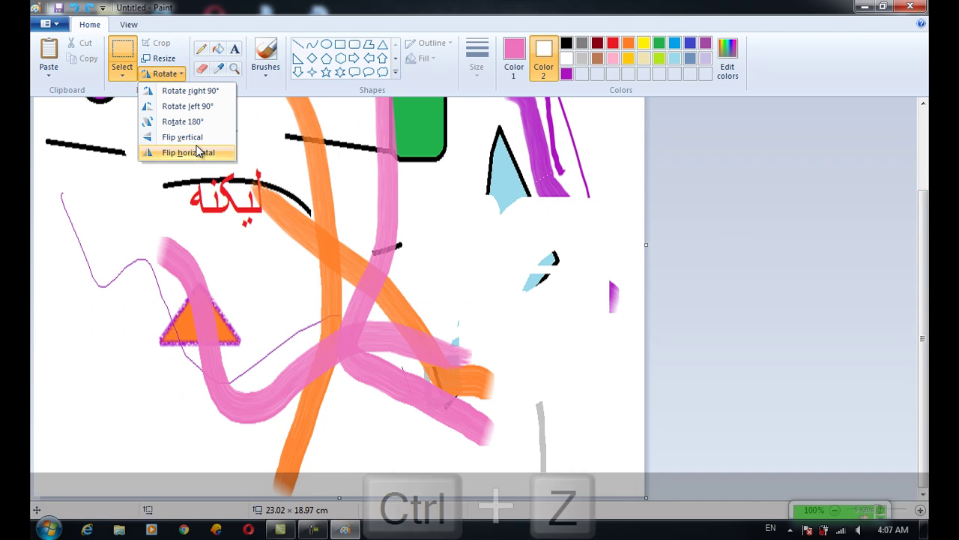
click(193, 137)
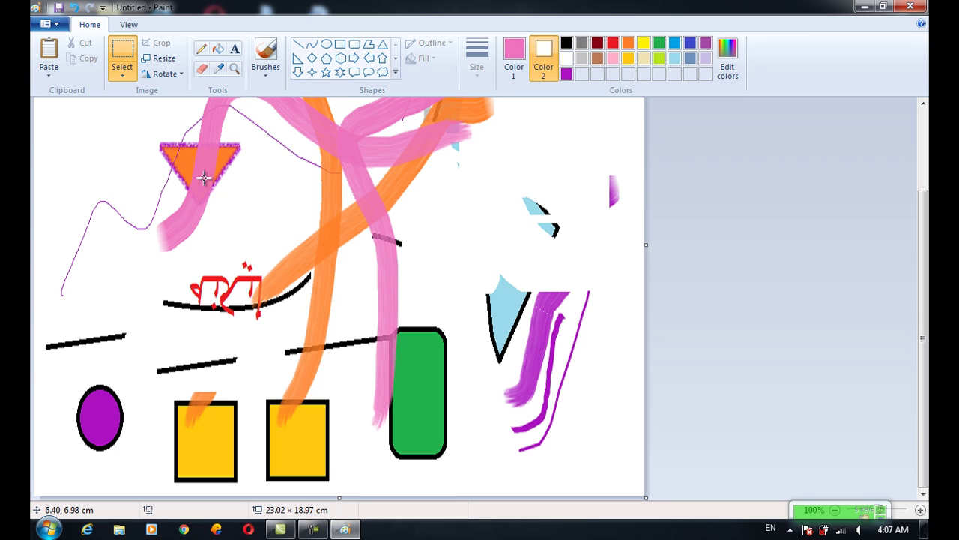
key(ctrl+z)
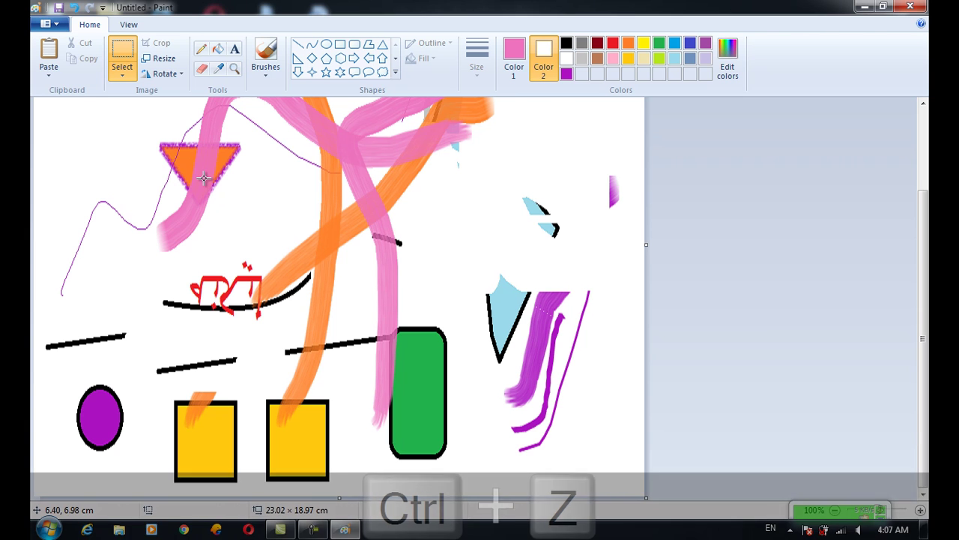
click(147, 74)
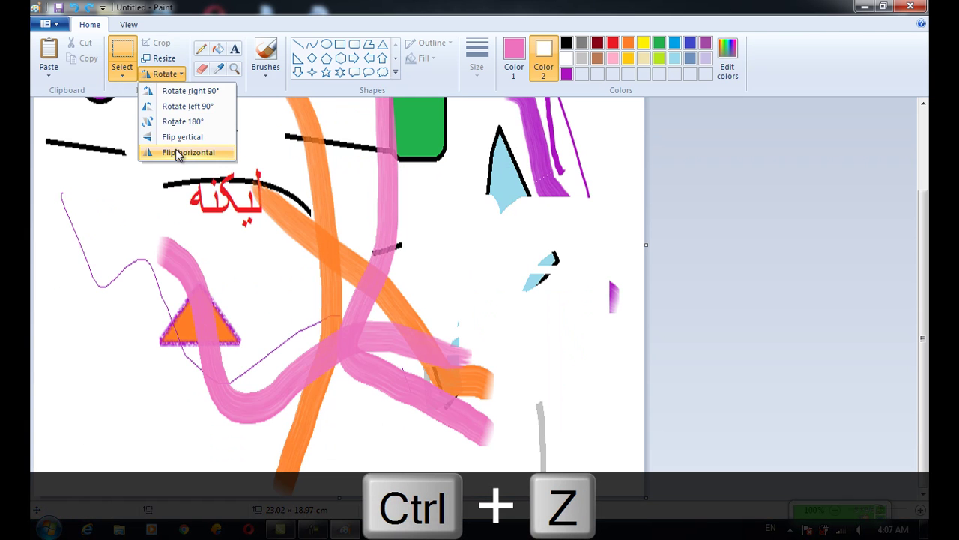
click(158, 152)
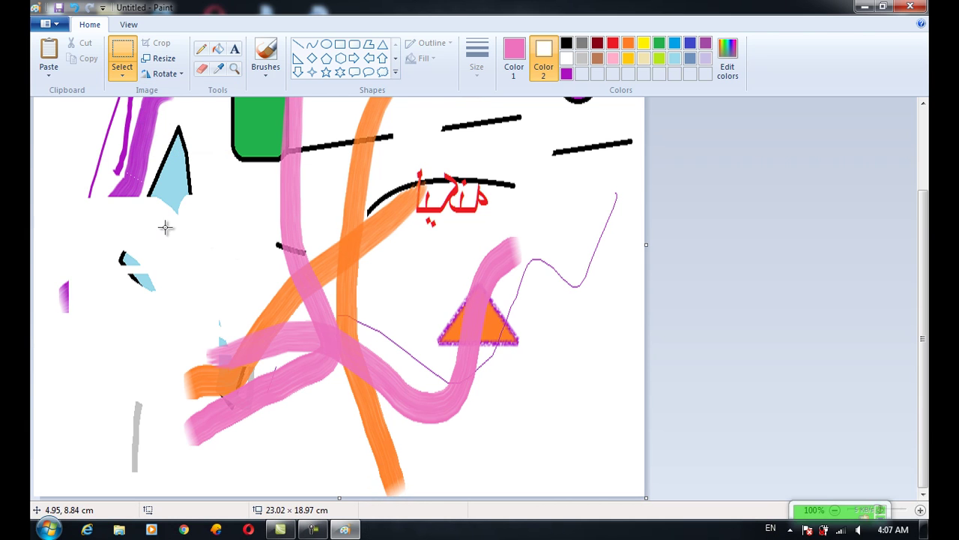
key(ctrl+z)
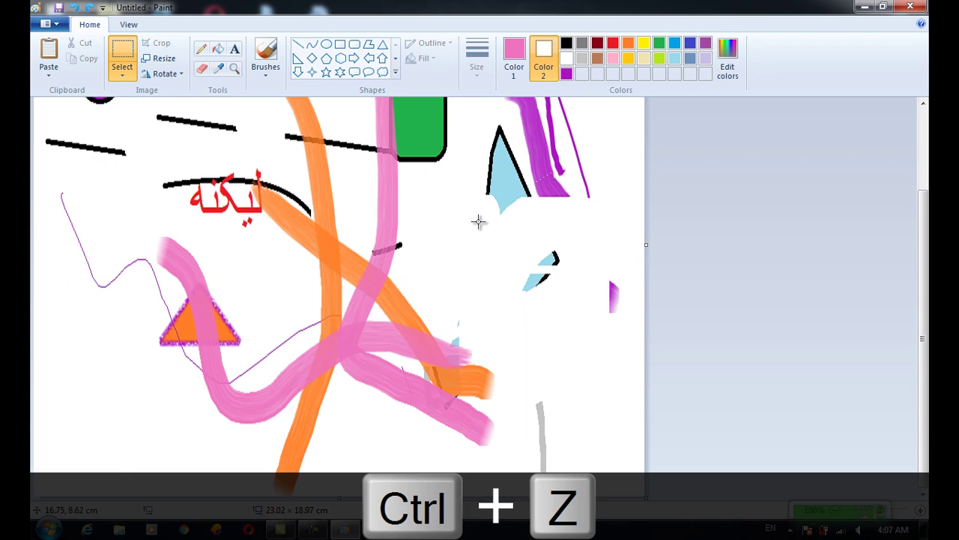
click(124, 72)
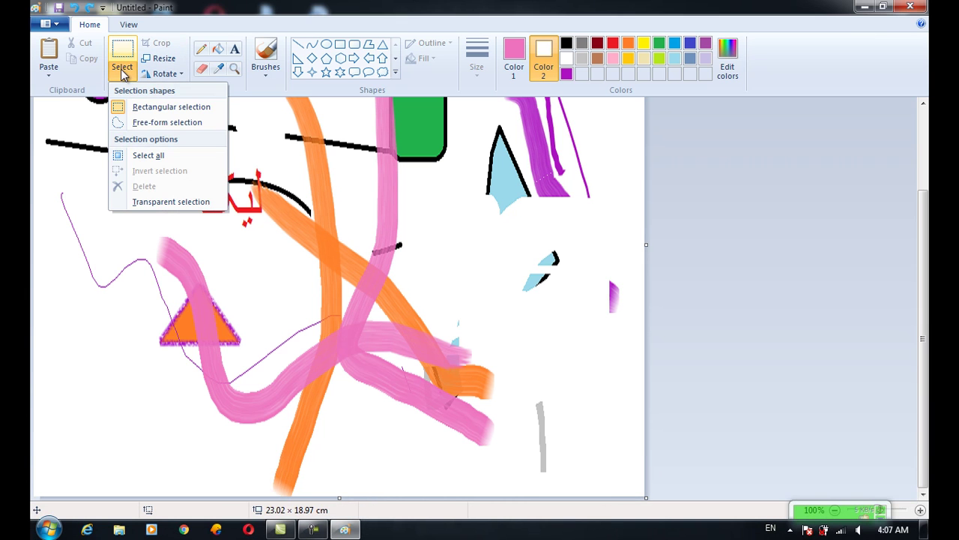
Step: Undo the vertical stretch and try rectangle and free-form selections on the drawing
click(149, 106)
mouse_move(153, 150)
mouse_down()
mouse_move(263, 223)
mouse_move(310, 225)
mouse_up()
key(ctrl+z)
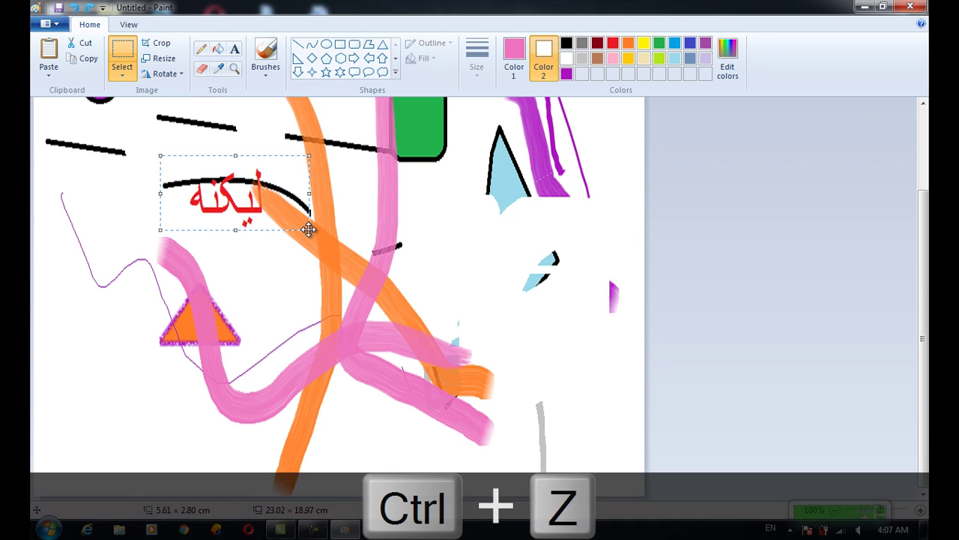
click(122, 71)
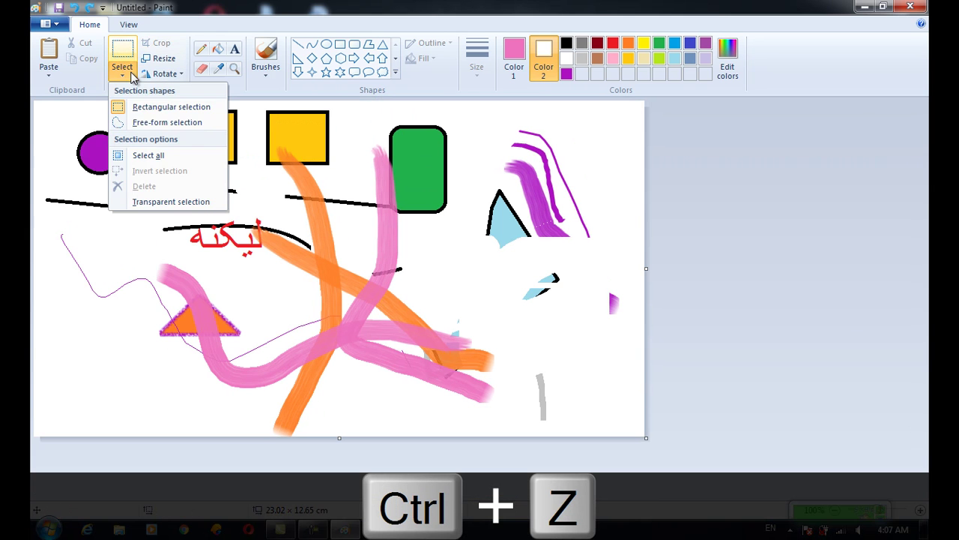
click(172, 124)
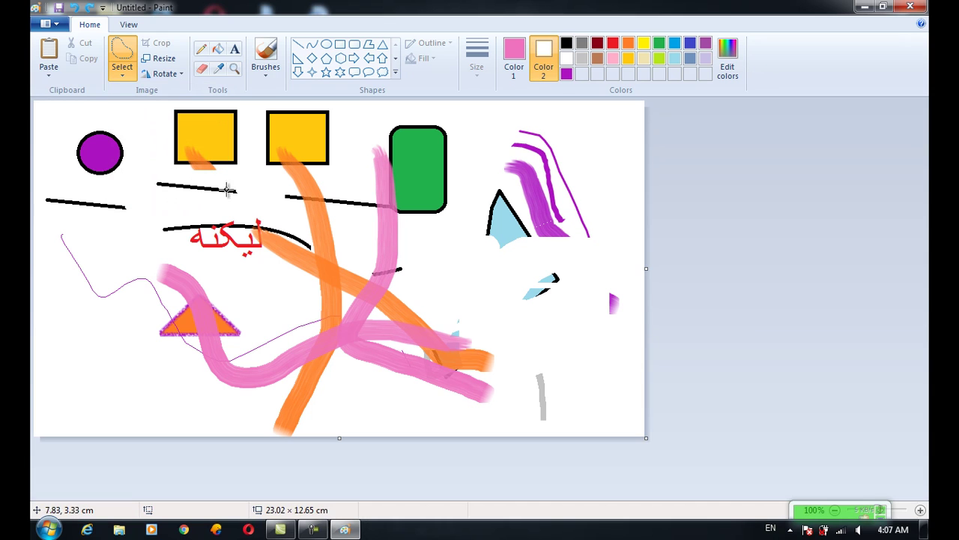
mouse_move(242, 169)
mouse_down()
mouse_move(247, 187)
mouse_move(159, 176)
mouse_move(239, 177)
mouse_move(454, 277)
mouse_up()
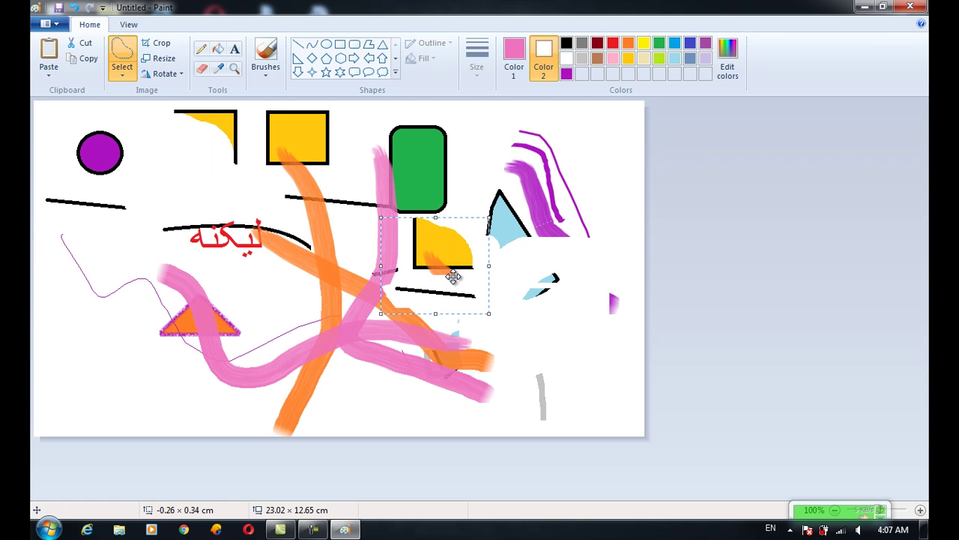
Step: Select the entire picture, delete it, and undo to restore the drawing
click(132, 72)
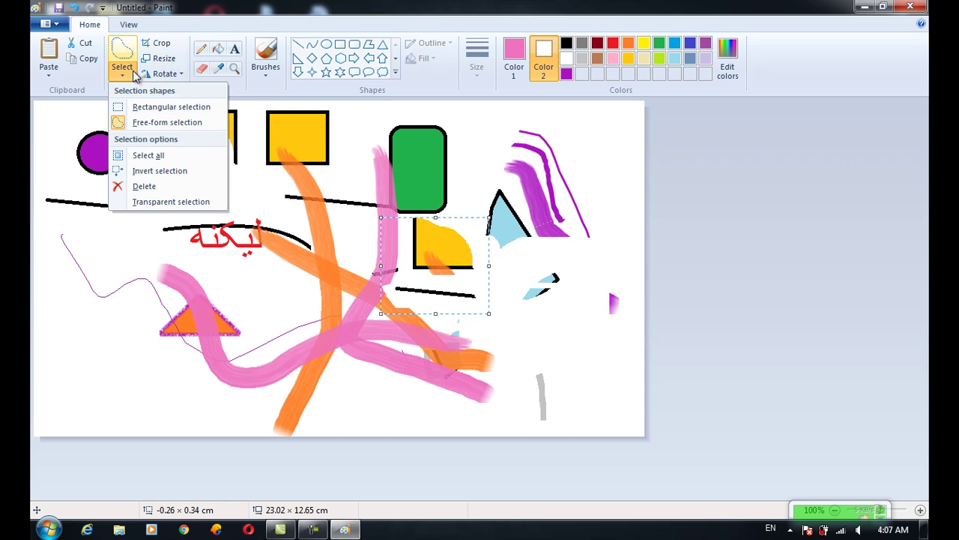
click(165, 155)
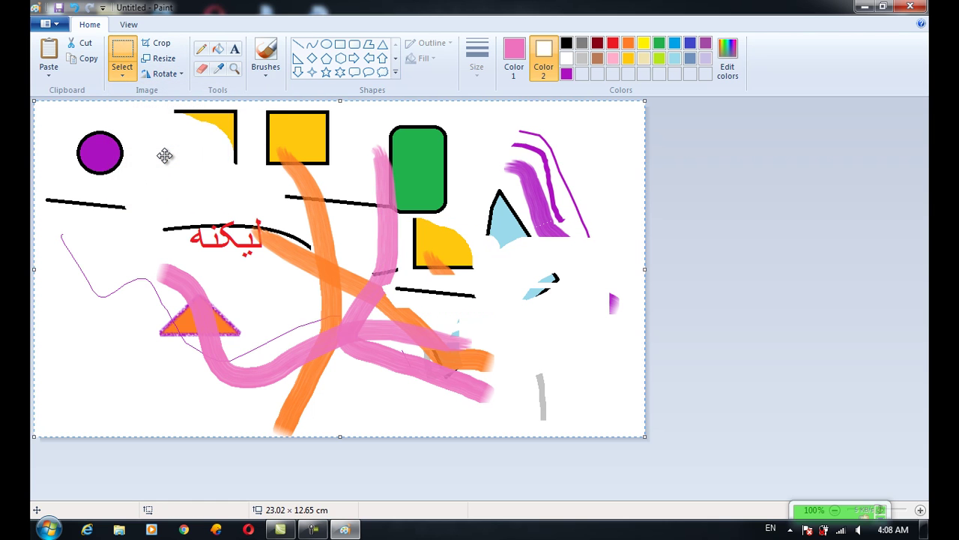
key(Delete)
key(ctrl+z)
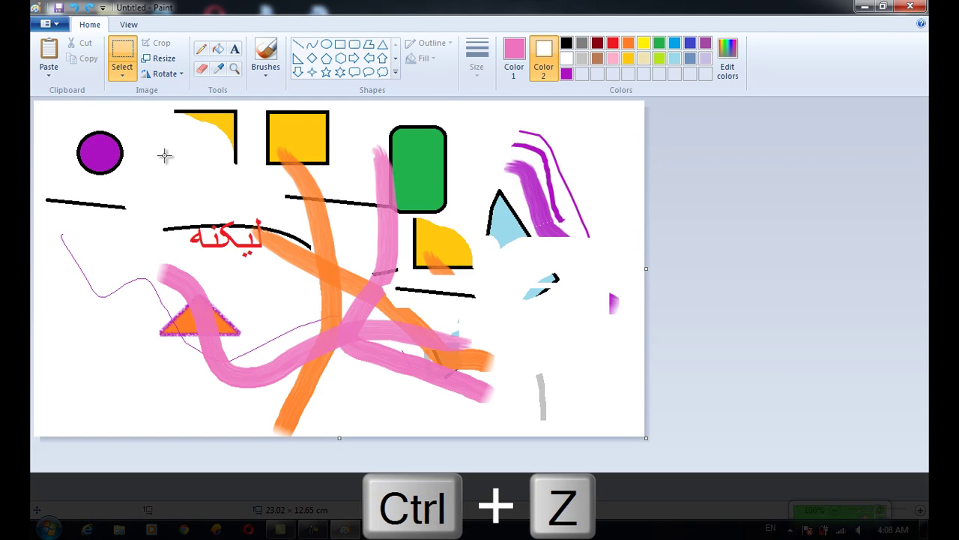
Step: Rectangle-select the red Arabic text, trial-move it, undo, and select it again
click(122, 69)
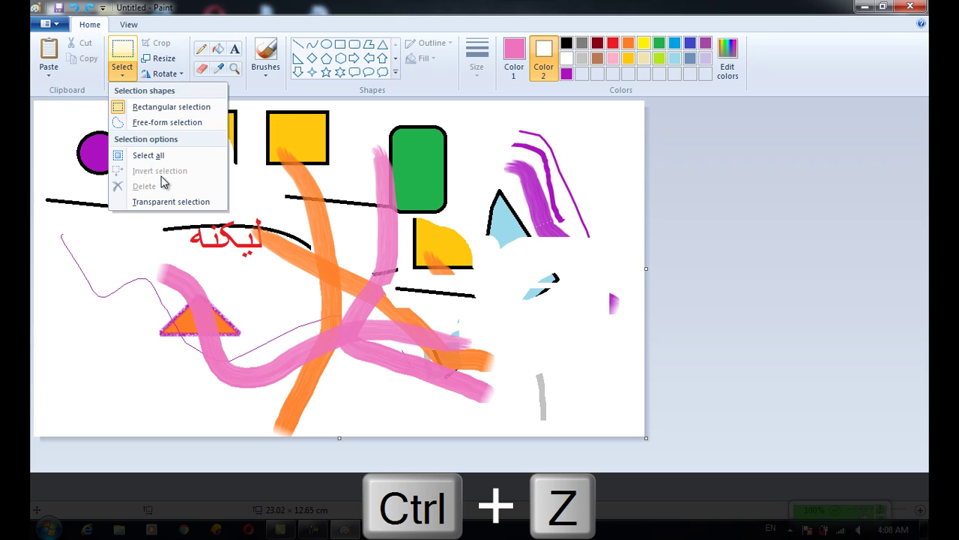
click(197, 210)
drag(154, 198, 283, 264)
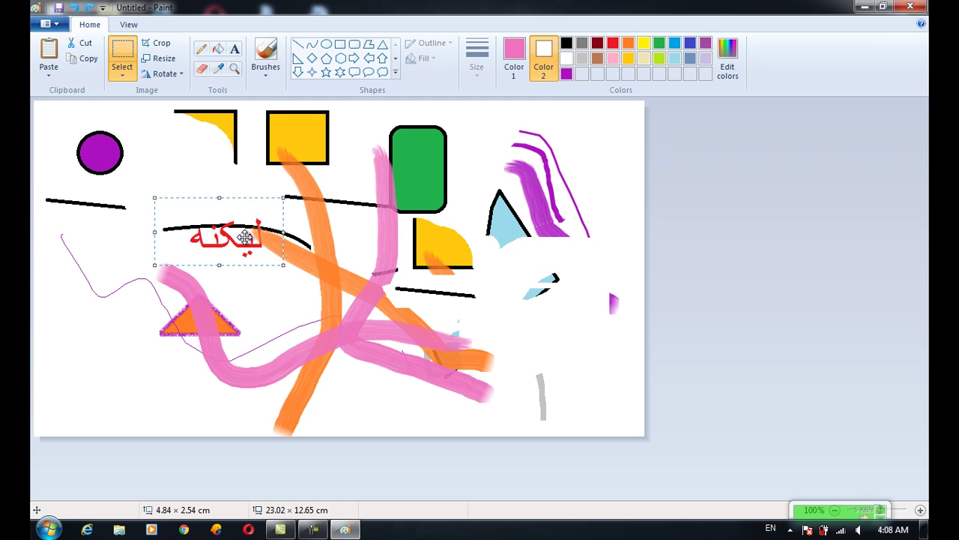
drag(245, 238, 237, 235)
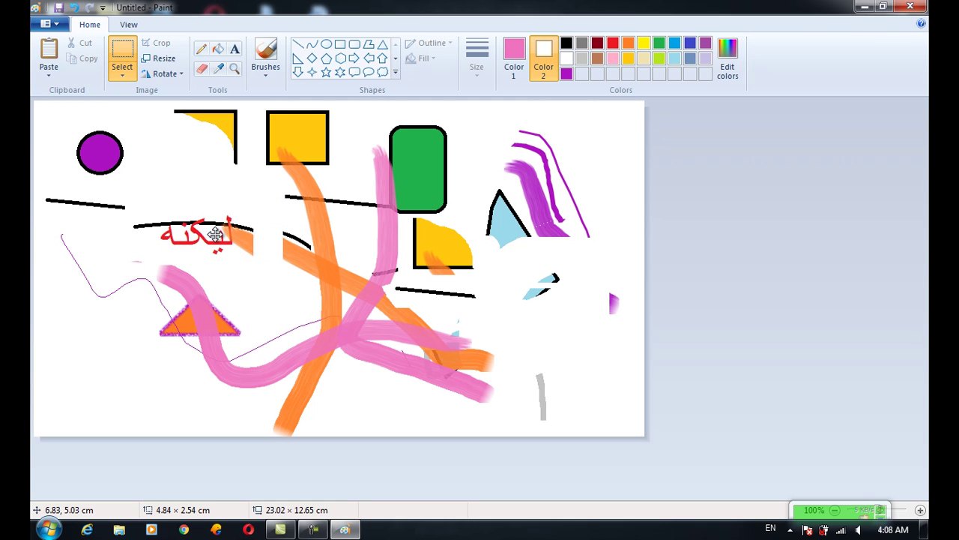
key(ctrl+z)
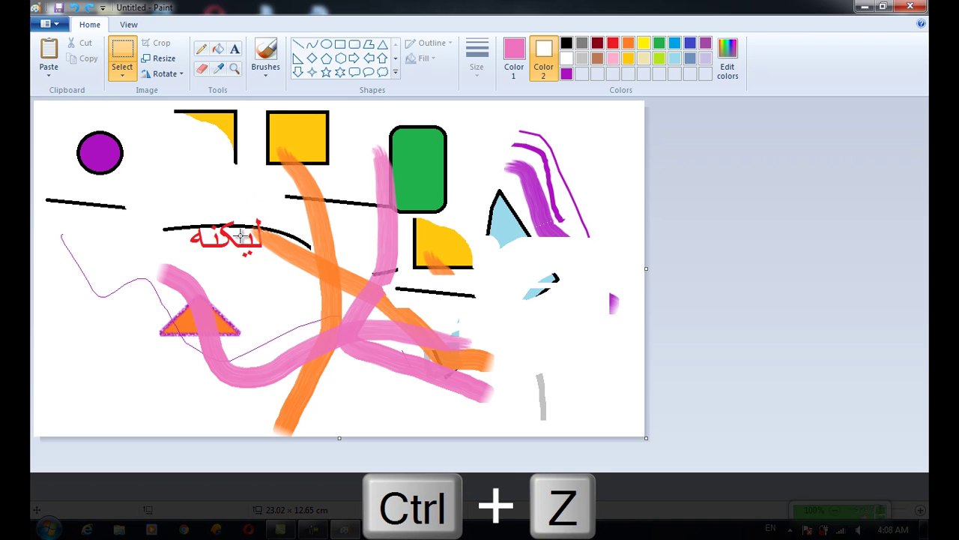
drag(148, 203, 283, 276)
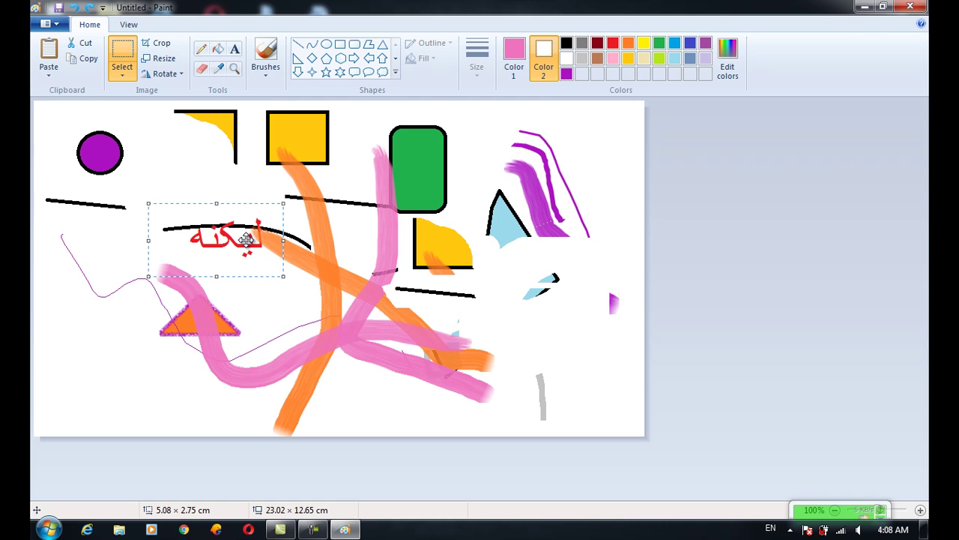
Step: Invert the selection, shift everything except the text, then undo the shift
click(122, 75)
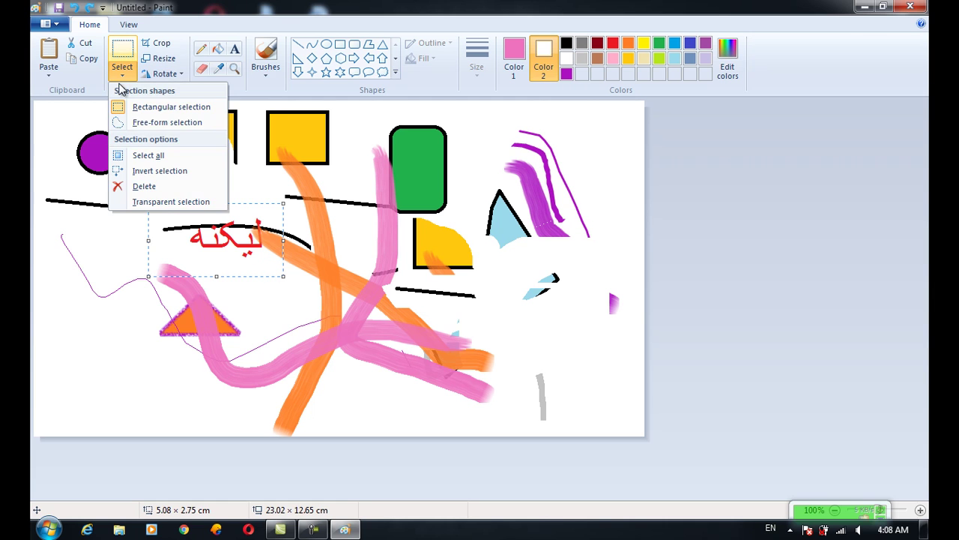
click(174, 171)
mouse_move(194, 151)
mouse_down()
mouse_move(252, 182)
mouse_move(360, 380)
mouse_move(220, 147)
mouse_up()
key(ctrl+z)
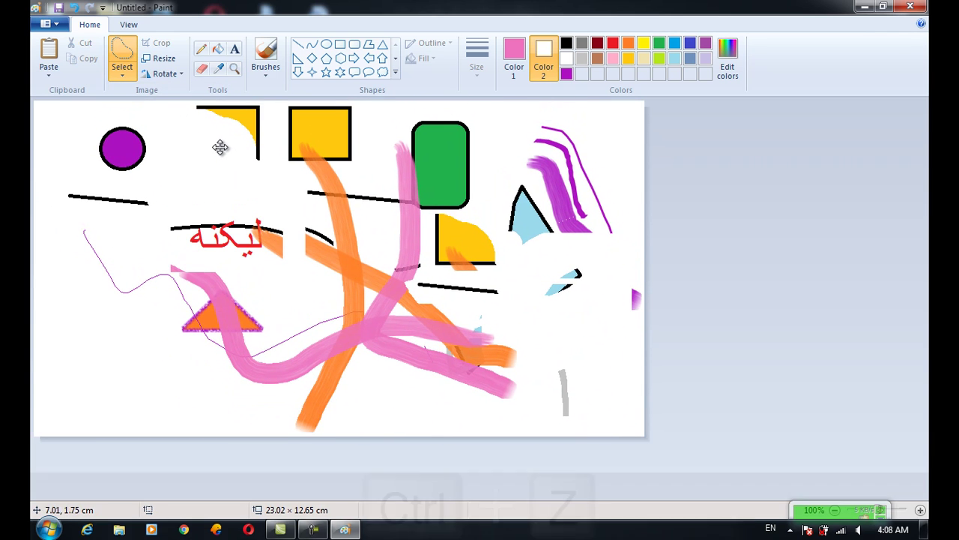
Step: Select and delete an area around the orange triangle, then undo it
click(124, 72)
mouse_move(268, 318)
mouse_down()
mouse_move(216, 313)
mouse_move(294, 352)
mouse_up()
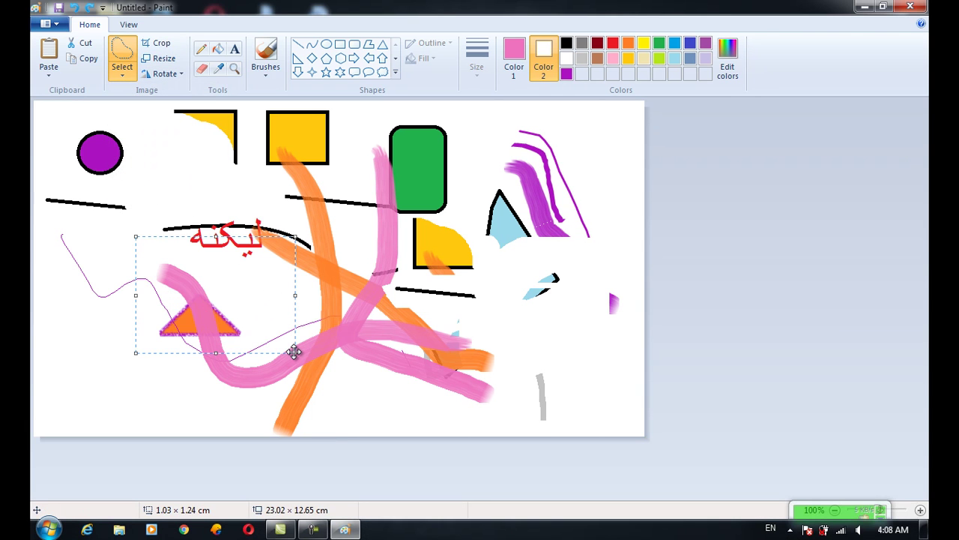
key(Delete)
key(ctrl+z)
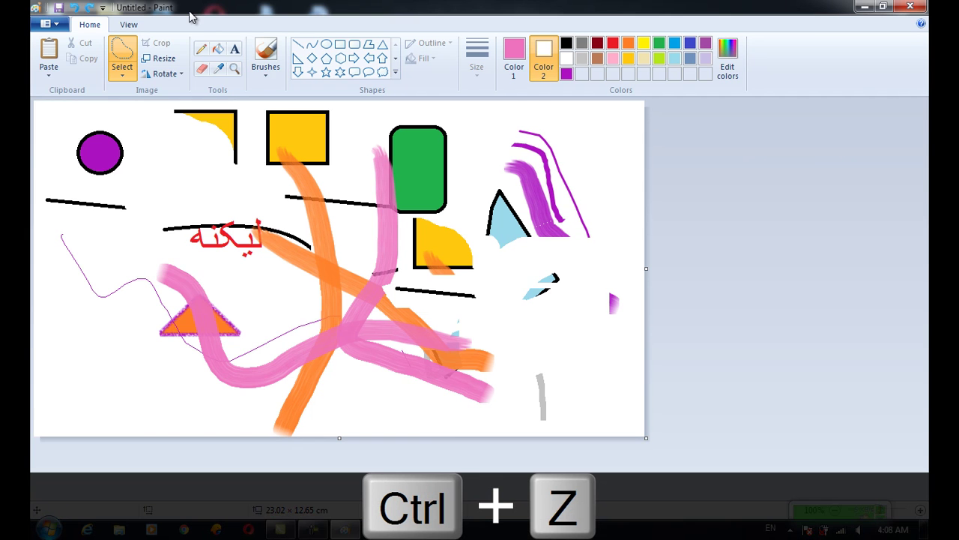
Step: Free-form delete around the orange triangle and undo, then free-form outline the purple circle
click(122, 69)
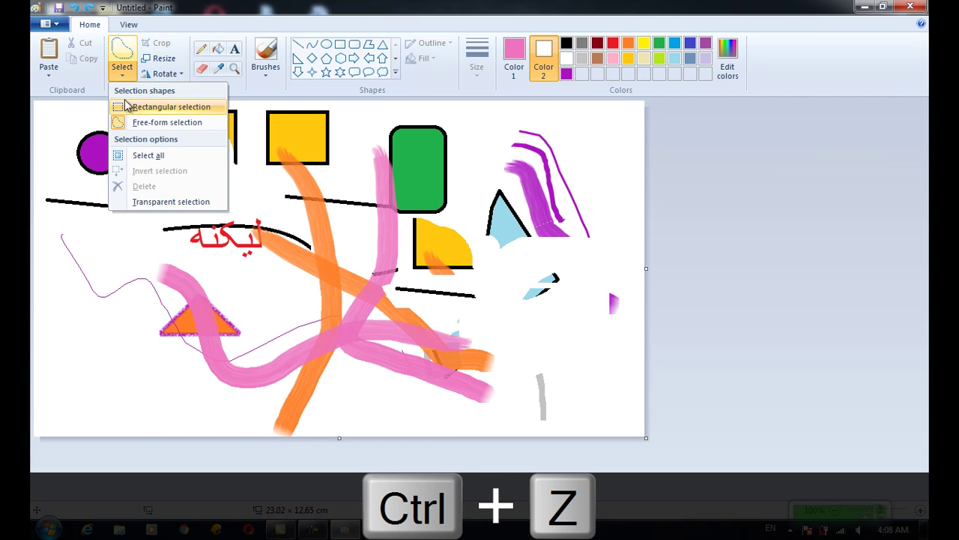
click(212, 286)
drag(225, 289, 173, 251)
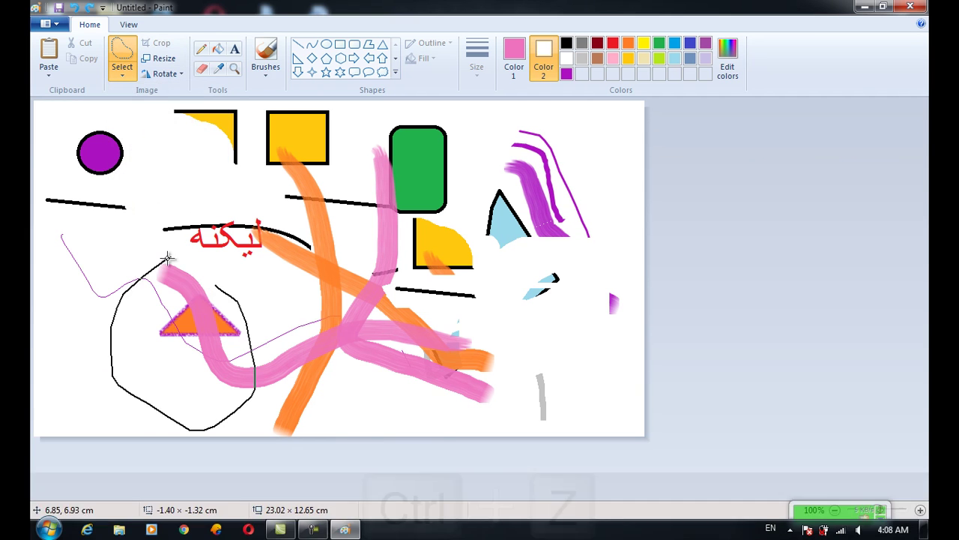
click(123, 75)
click(168, 186)
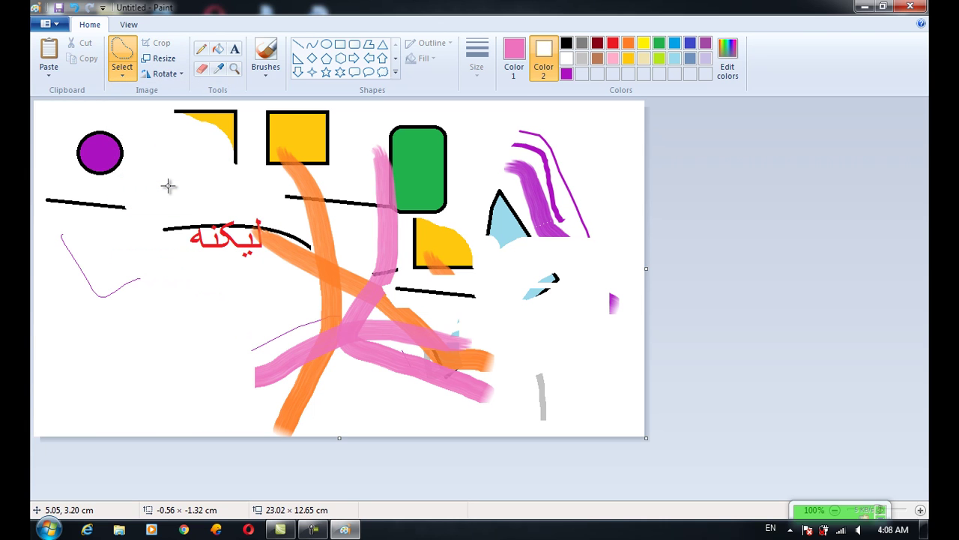
key(ctrl+z)
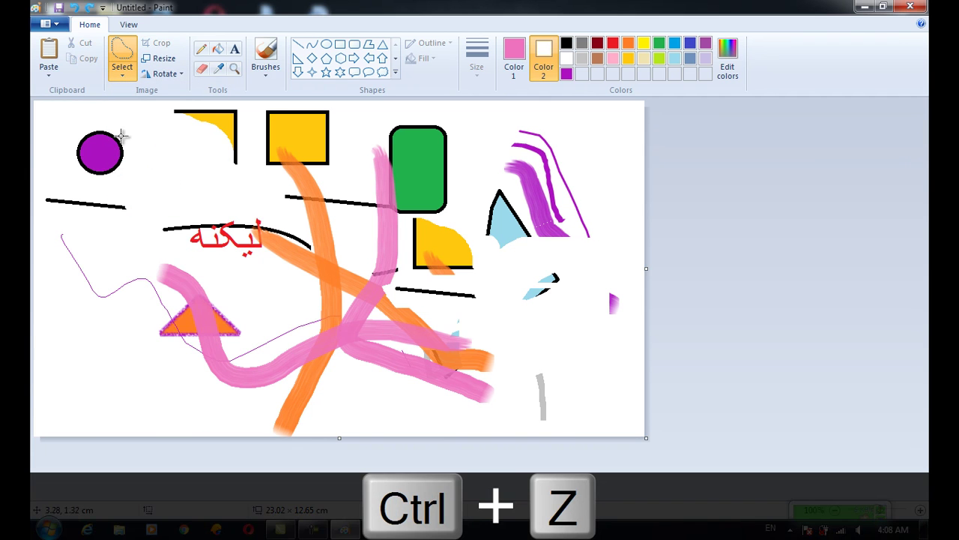
mouse_move(100, 116)
mouse_down()
mouse_move(83, 123)
mouse_move(98, 116)
mouse_move(262, 188)
mouse_move(334, 199)
mouse_move(312, 177)
mouse_up()
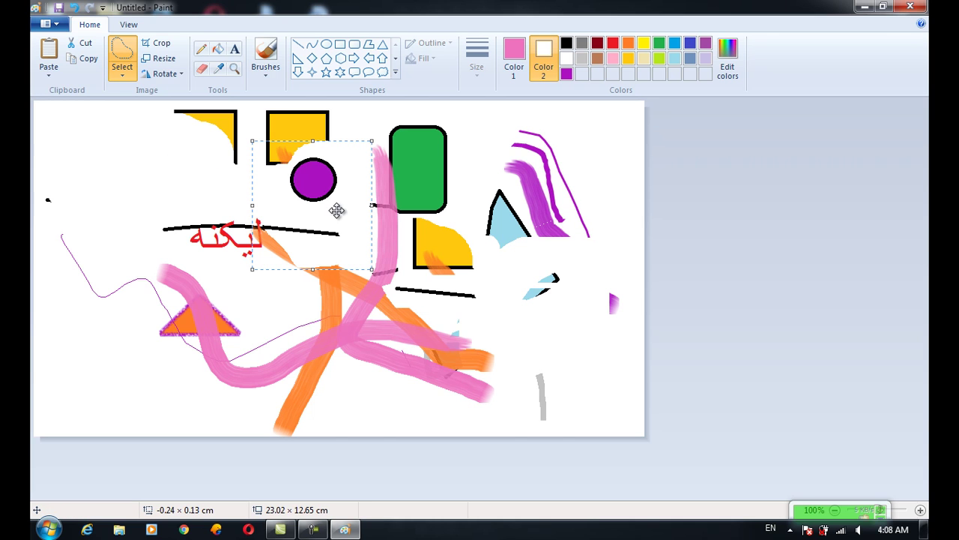
Step: Toggle Transparent selection while moving the purple circle beside the green shape
click(122, 69)
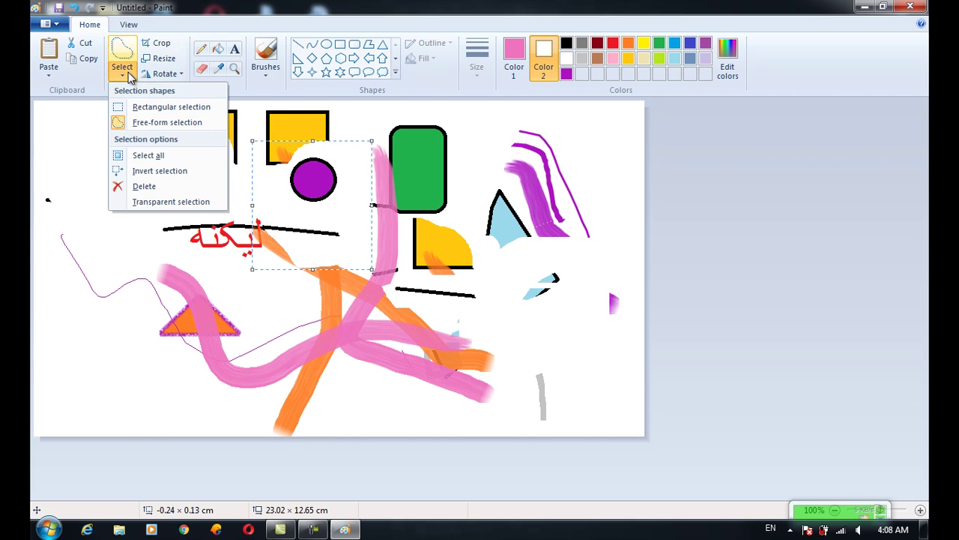
click(171, 202)
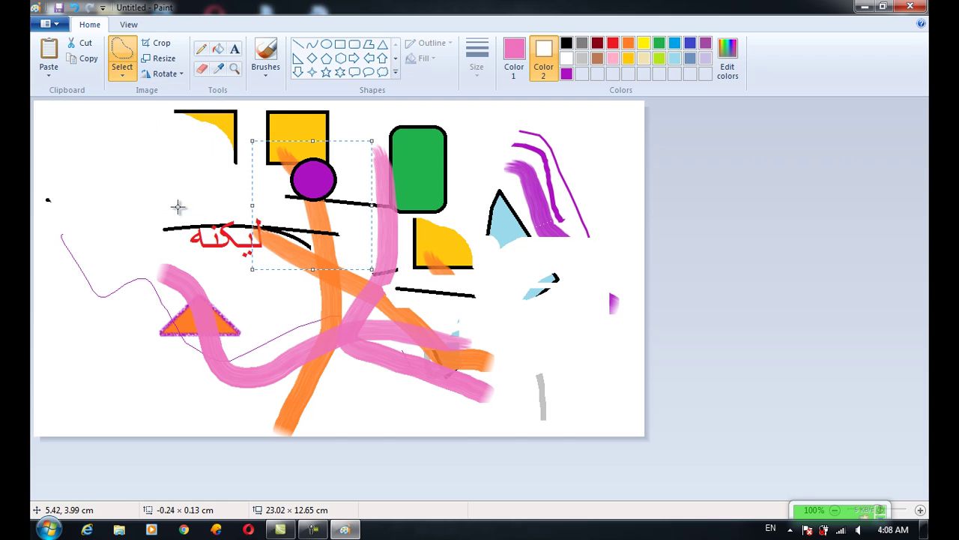
mouse_move(343, 163)
mouse_down()
mouse_move(488, 160)
mouse_move(448, 154)
mouse_up()
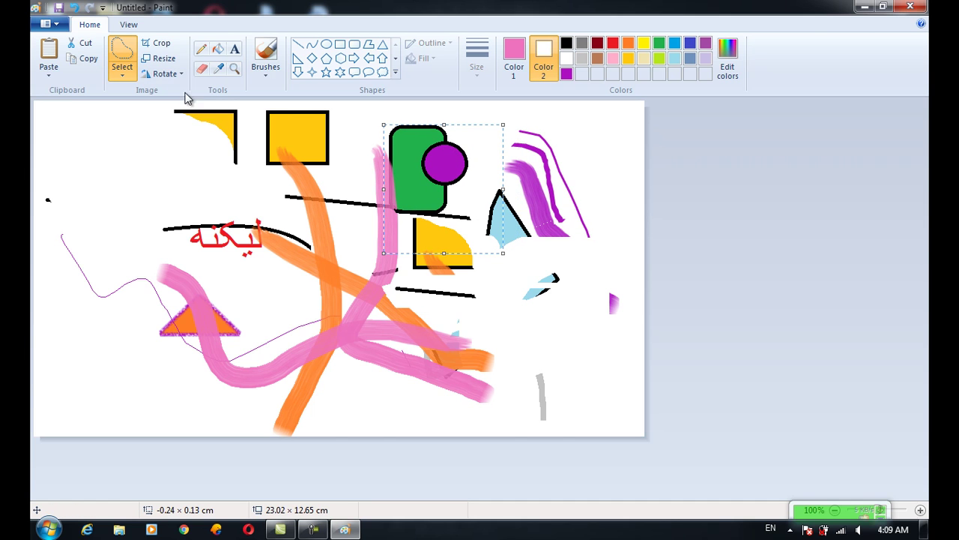
click(122, 78)
click(167, 202)
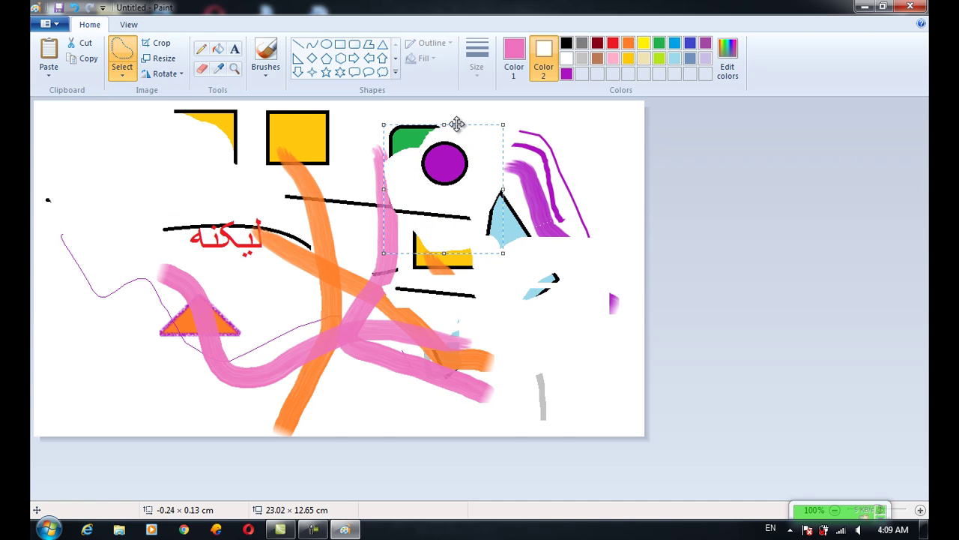
drag(462, 161, 435, 161)
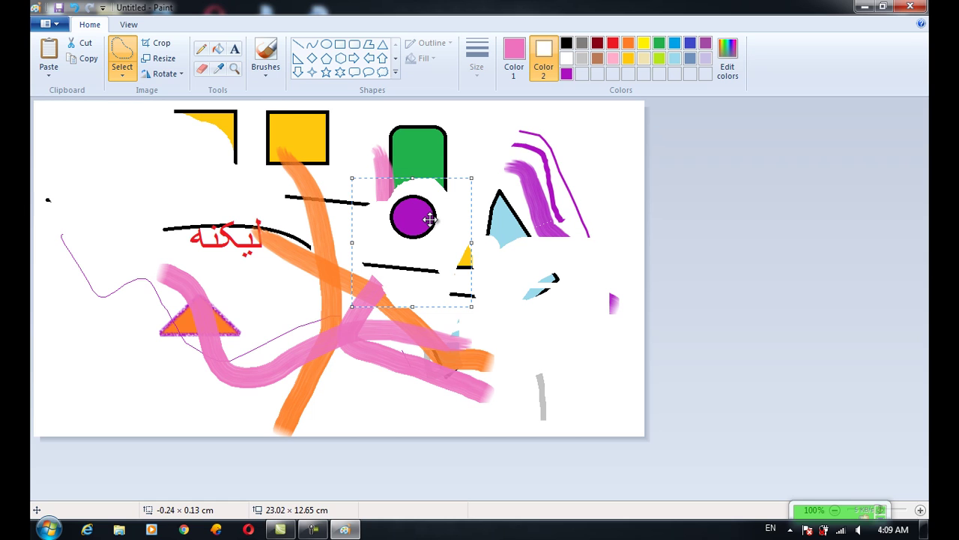
Step: Move the purple circle down below the orange triangle, then turn Transparent selection off
click(123, 75)
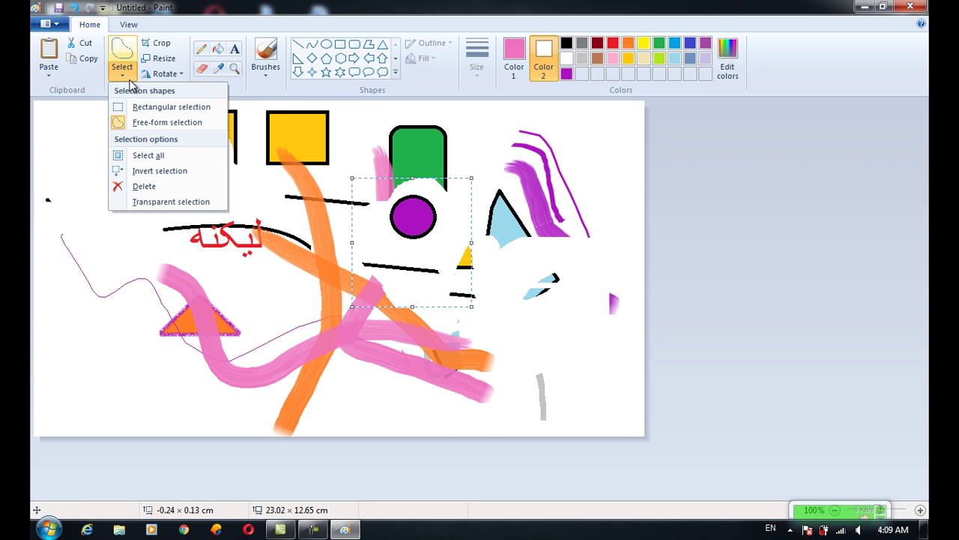
click(173, 198)
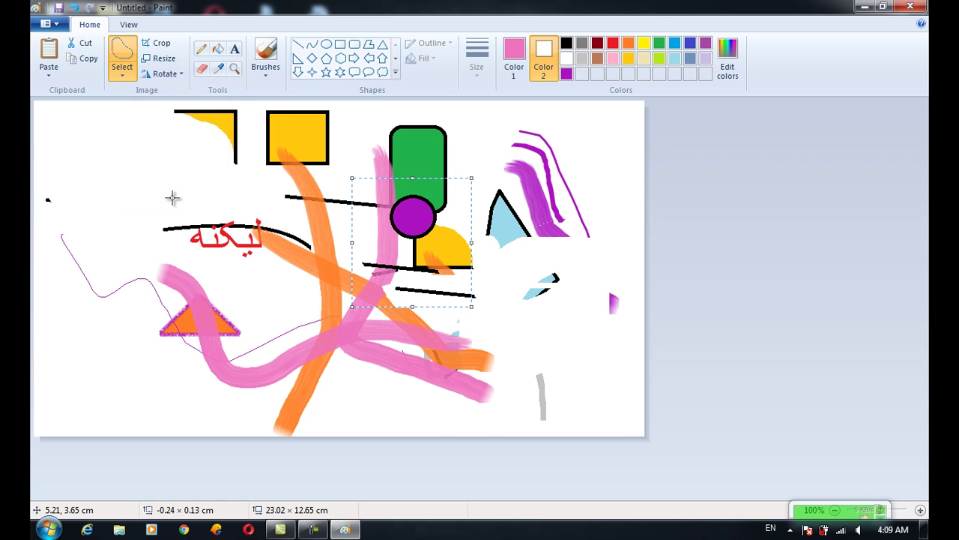
mouse_move(427, 237)
mouse_down()
mouse_move(116, 168)
mouse_move(225, 348)
mouse_up()
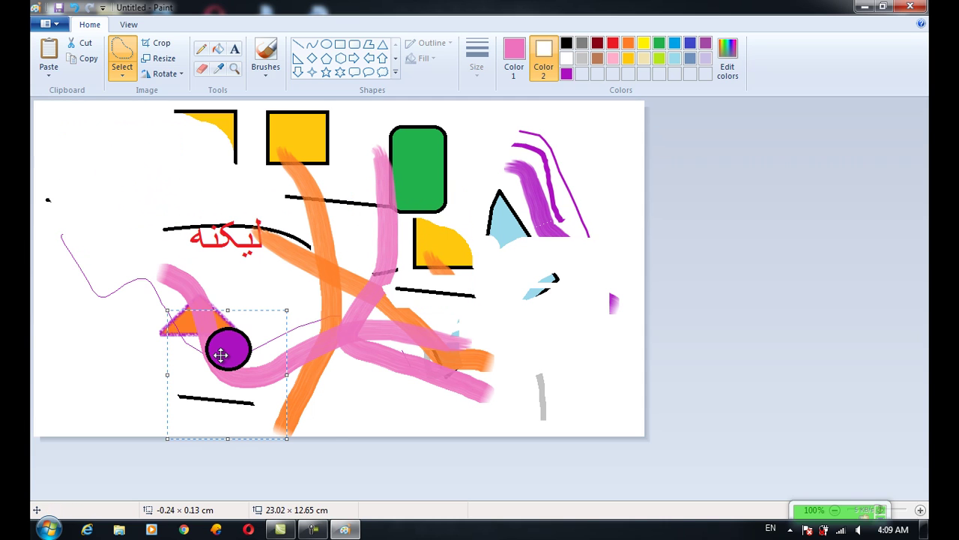
click(122, 73)
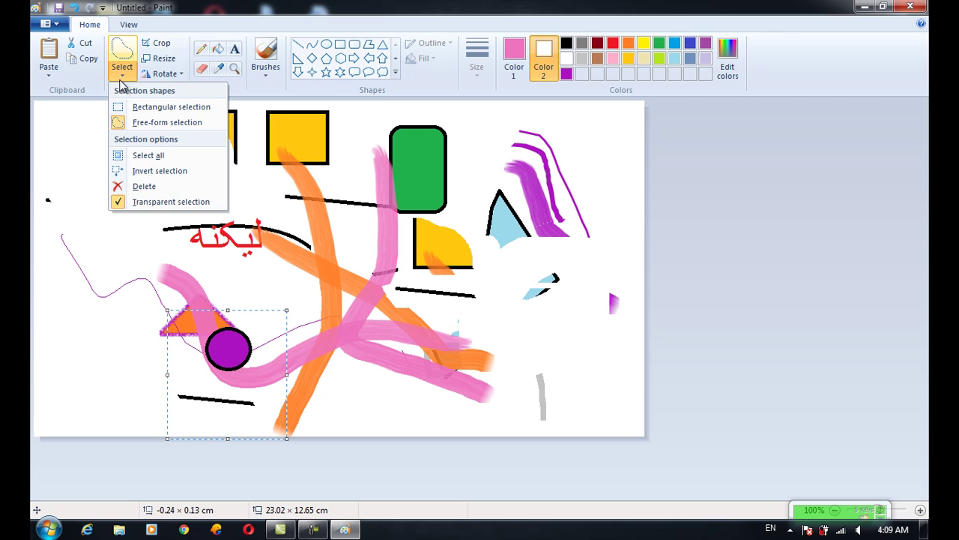
click(177, 202)
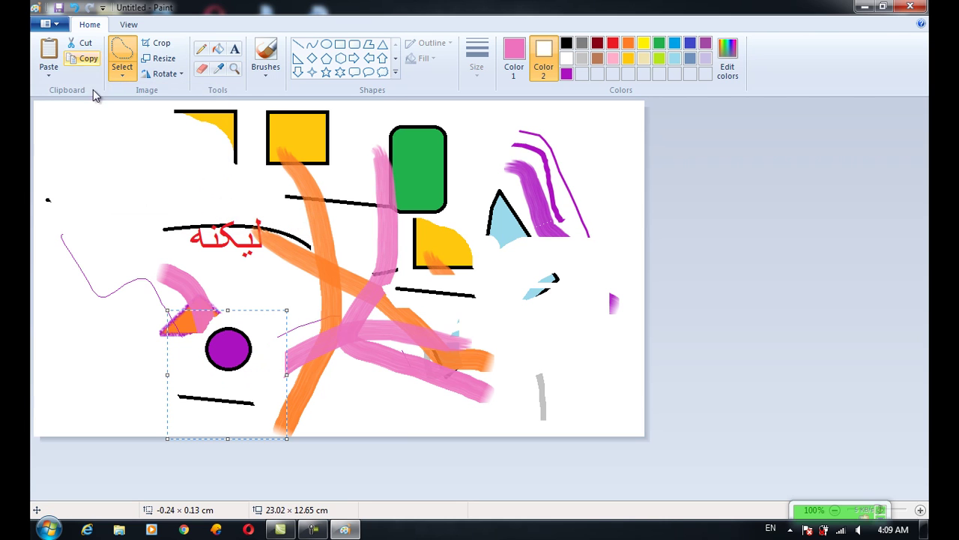
click(49, 23)
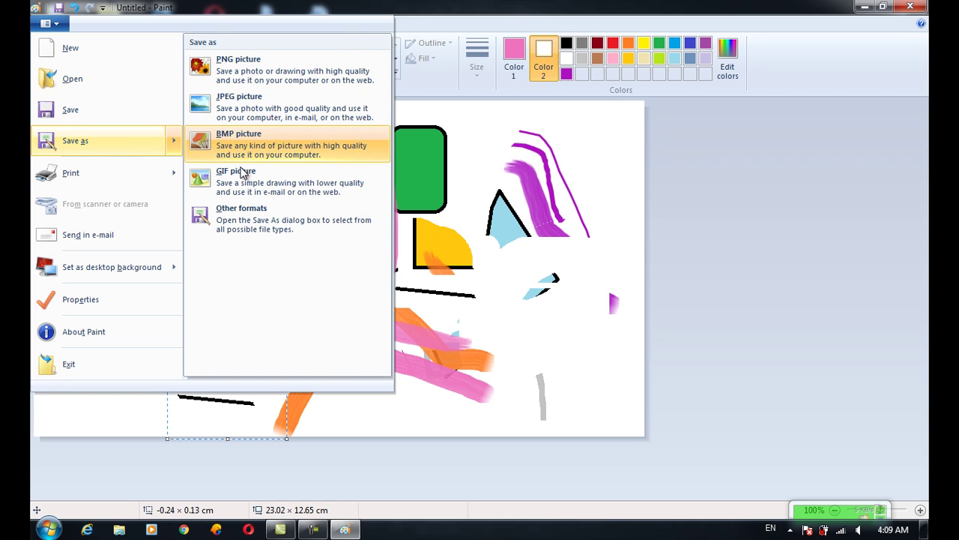
mouse_move(80, 299)
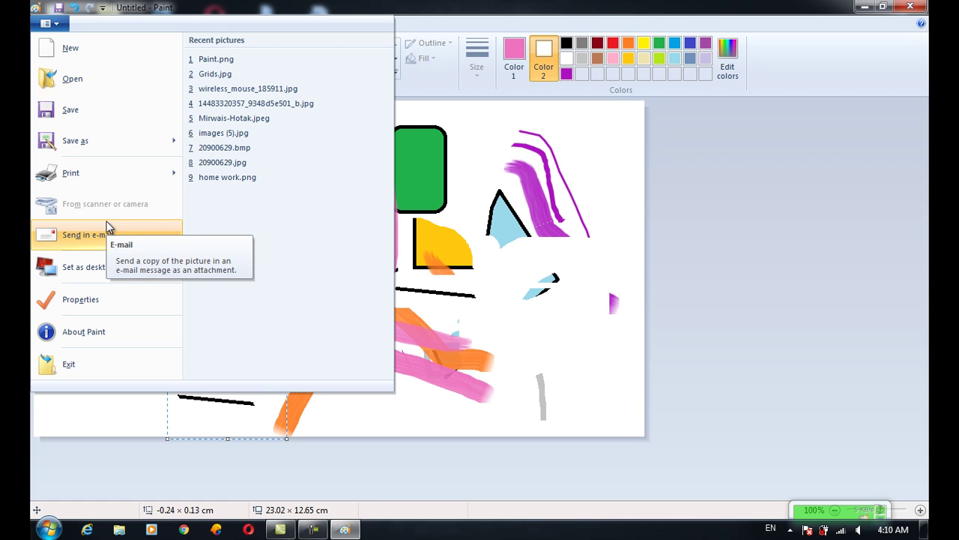
Step: Check the image size in Image Properties in inches, centimetres, and pixels (870 × 478)
click(84, 300)
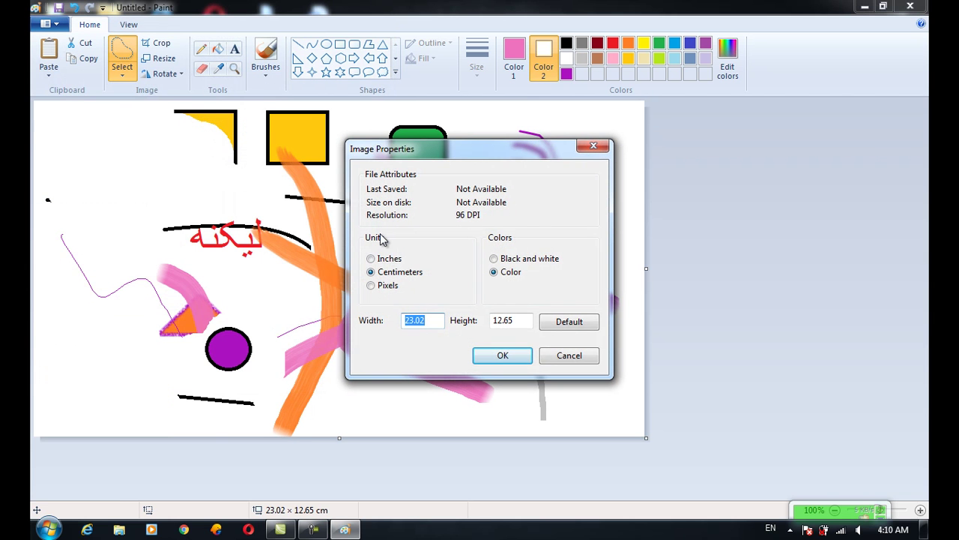
click(388, 258)
click(397, 272)
click(380, 292)
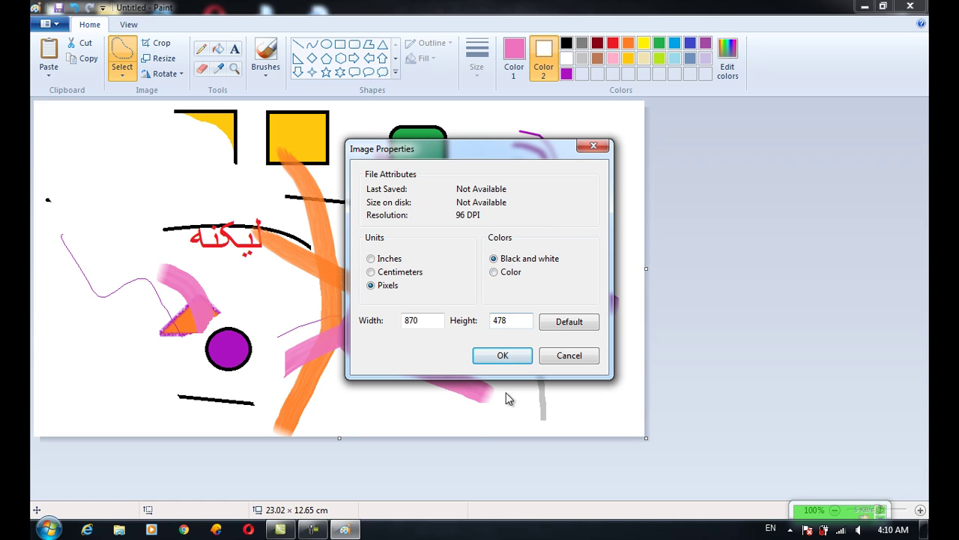
Step: Convert the image to black and white, then switch back to Color and undo
click(503, 355)
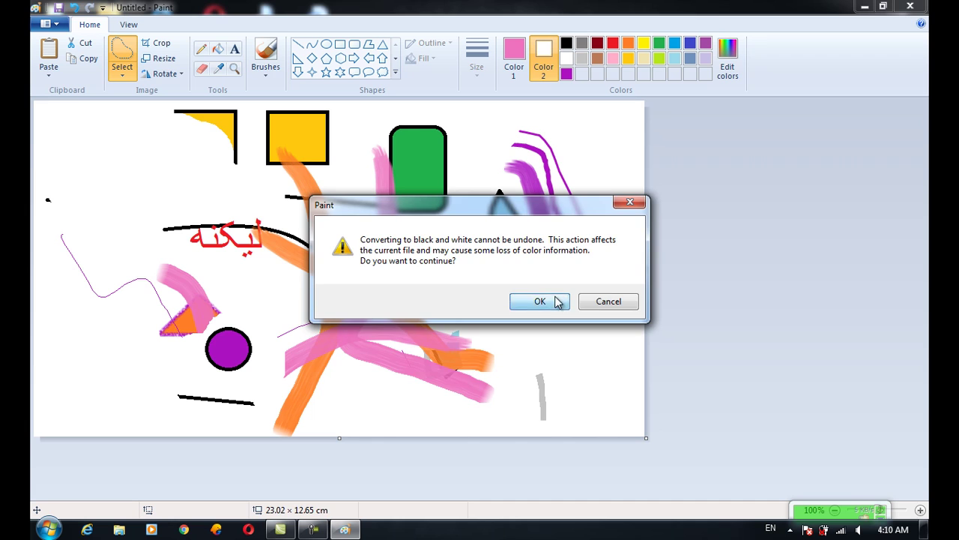
click(556, 300)
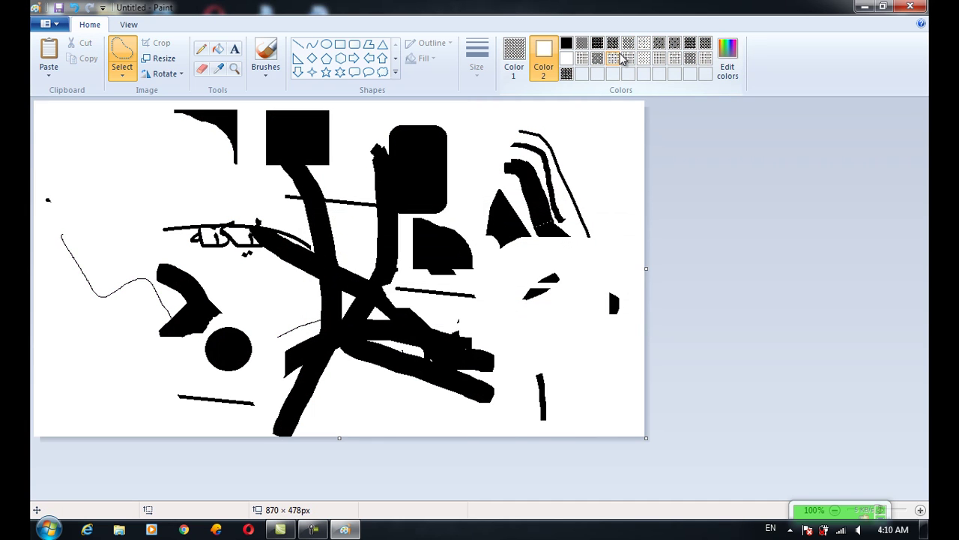
click(56, 28)
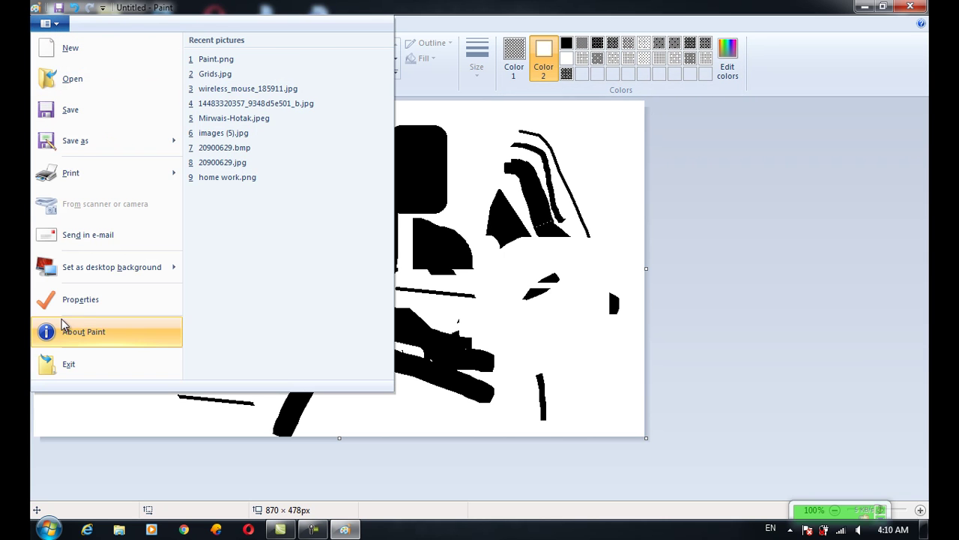
click(82, 306)
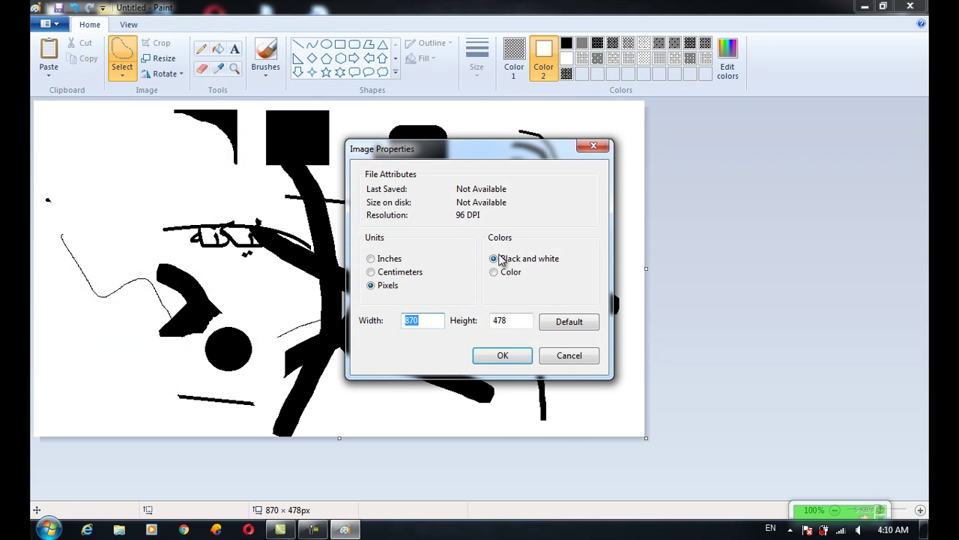
click(510, 272)
click(503, 356)
key(ctrl+z)
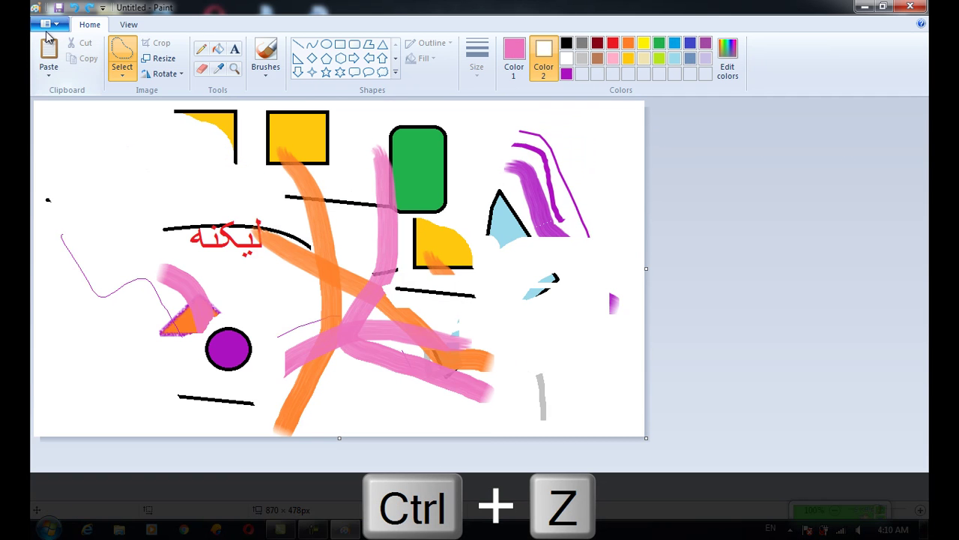
Step: View the About Paint information, then dismiss the application menu
click(48, 23)
click(105, 335)
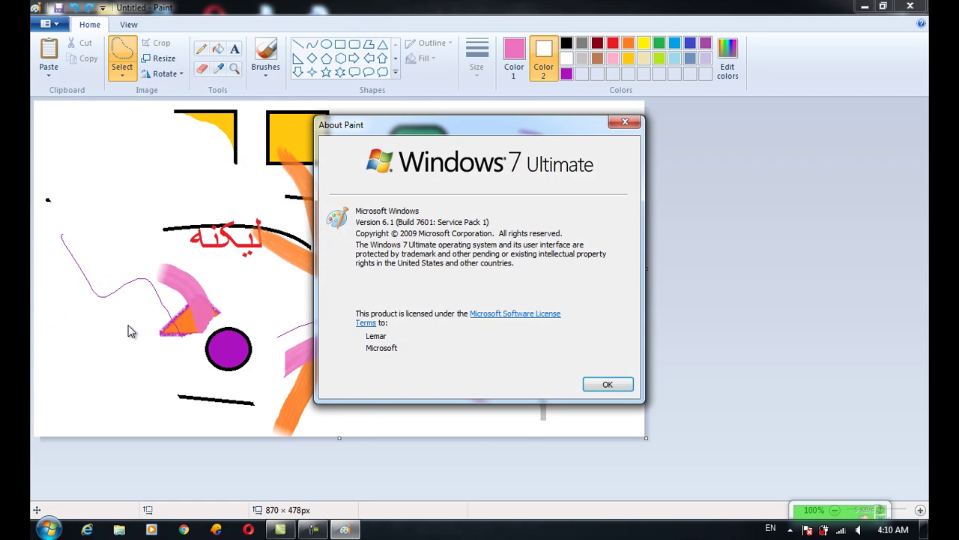
click(608, 384)
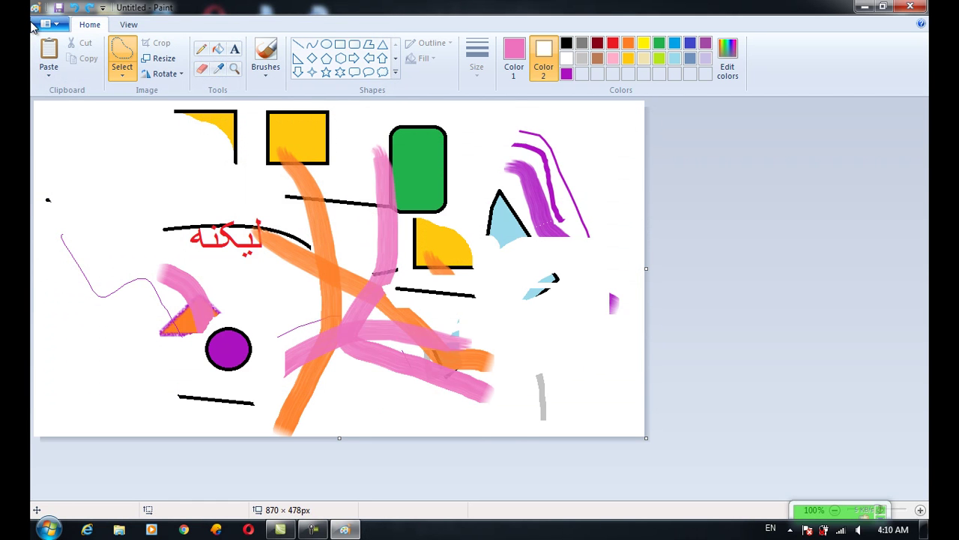
click(48, 23)
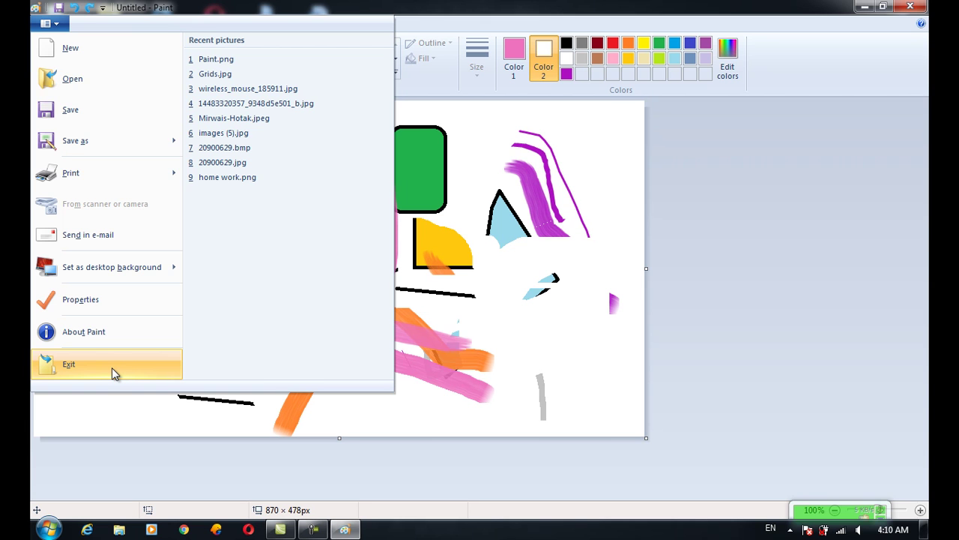
mouse_move(111, 267)
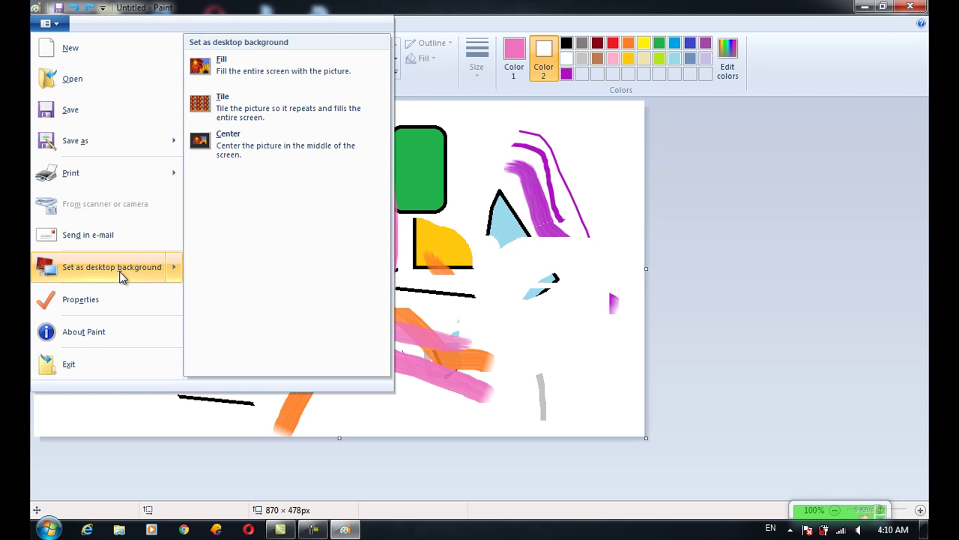
click(550, 407)
Step: Shrink the canvas to 417 × 281 px and restore the Paint window higher on screen
drag(645, 439, 327, 298)
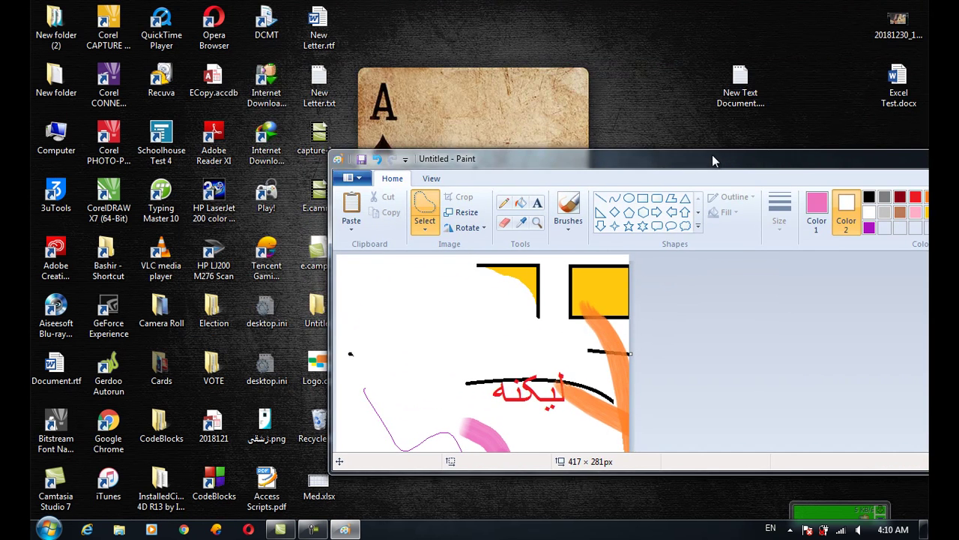
drag(537, 2, 569, 182)
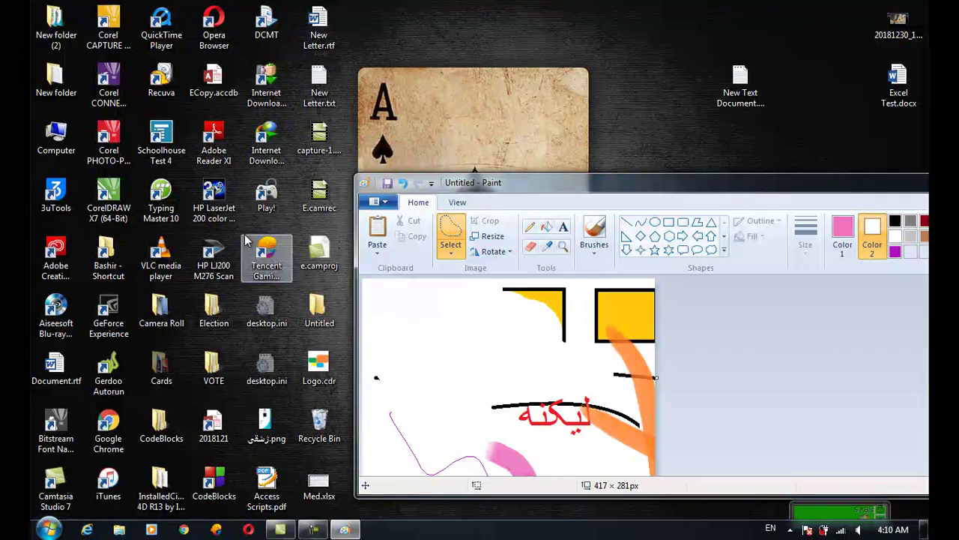
drag(630, 179, 662, 124)
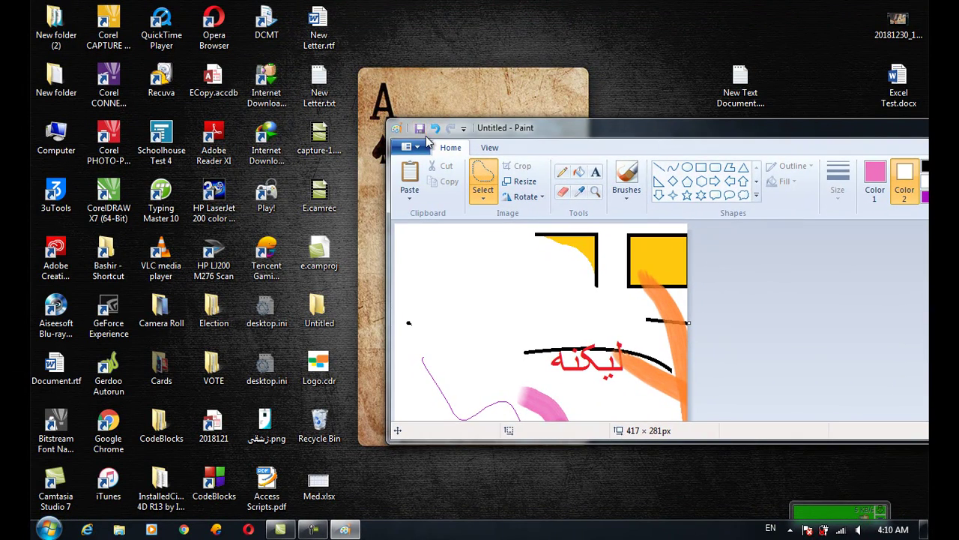
Step: Try setting the picture as desktop background and accept the prompt to save first
click(411, 147)
mouse_move(473, 390)
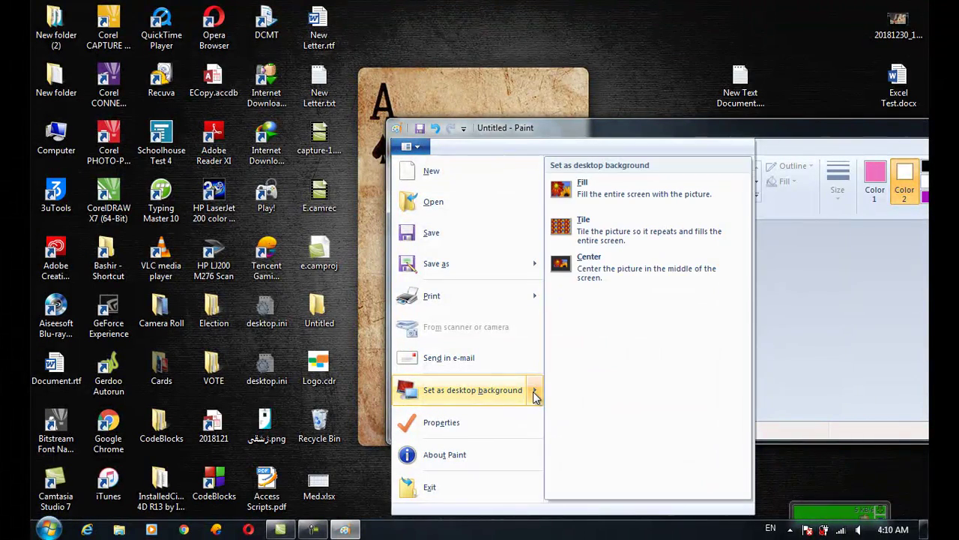
click(598, 182)
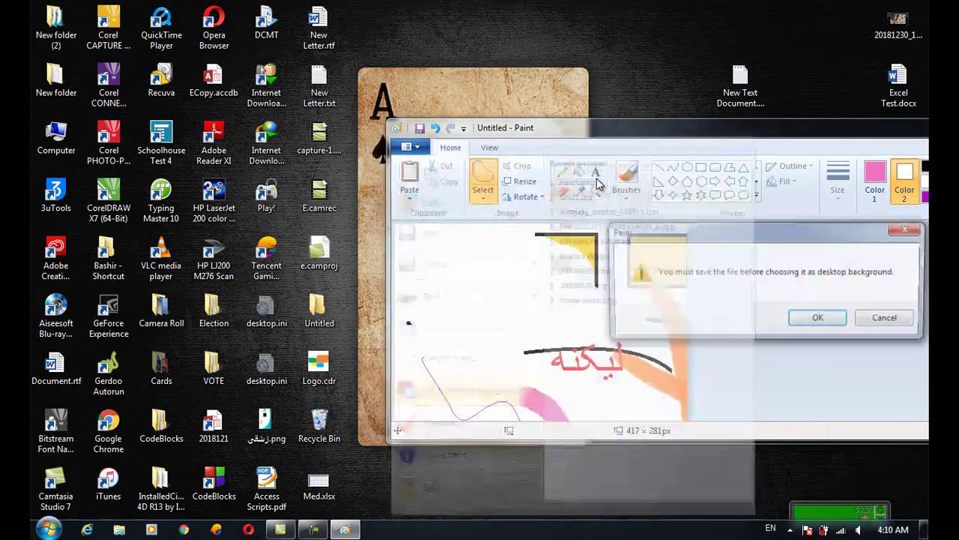
drag(673, 242, 506, 219)
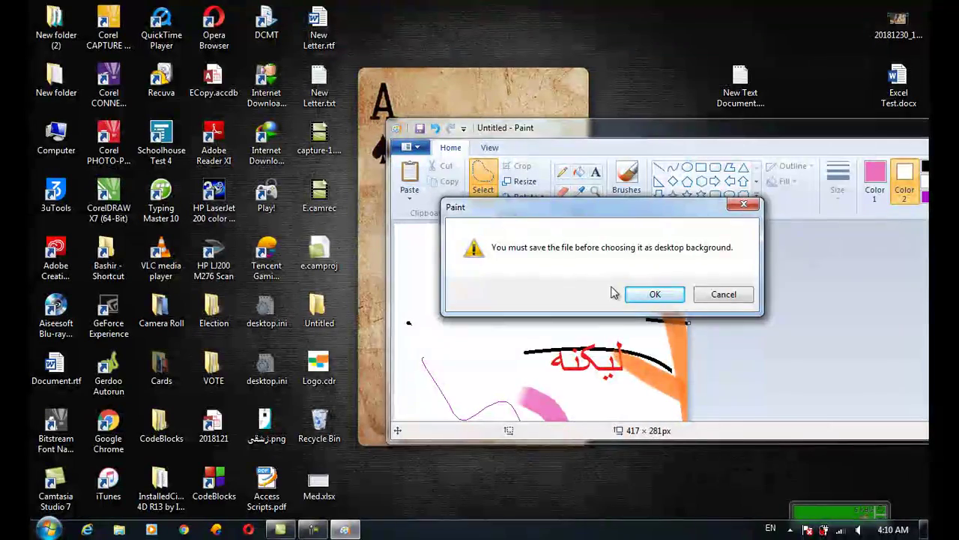
click(646, 296)
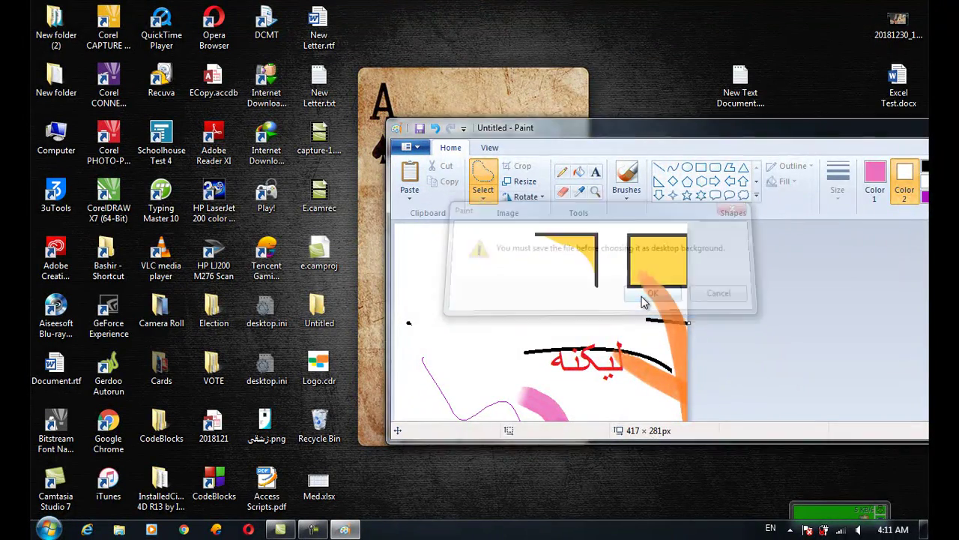
Step: Save the picture as Untitled.png, applying it as the desktop wallpaper
click(795, 418)
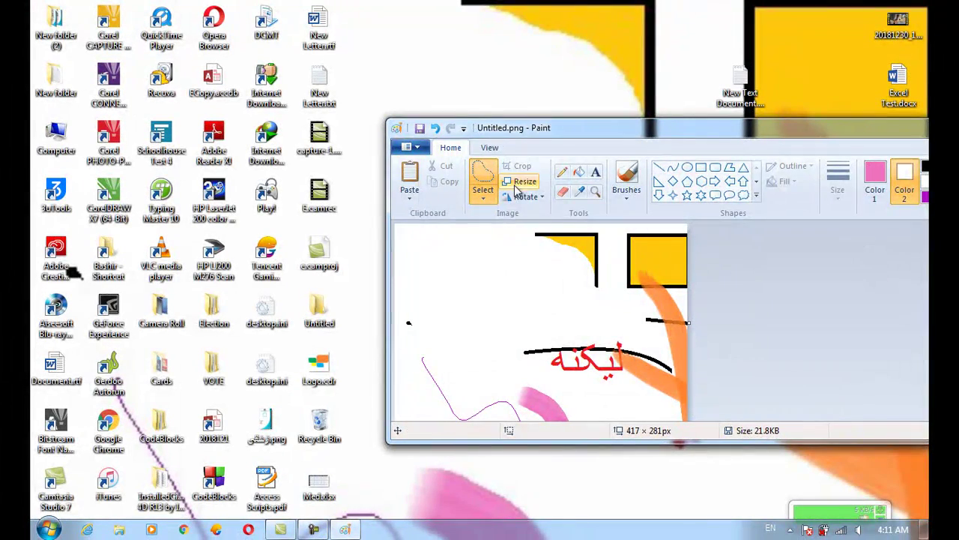
mouse_move(522, 129)
mouse_down()
mouse_move(569, 361)
mouse_move(557, 130)
mouse_up()
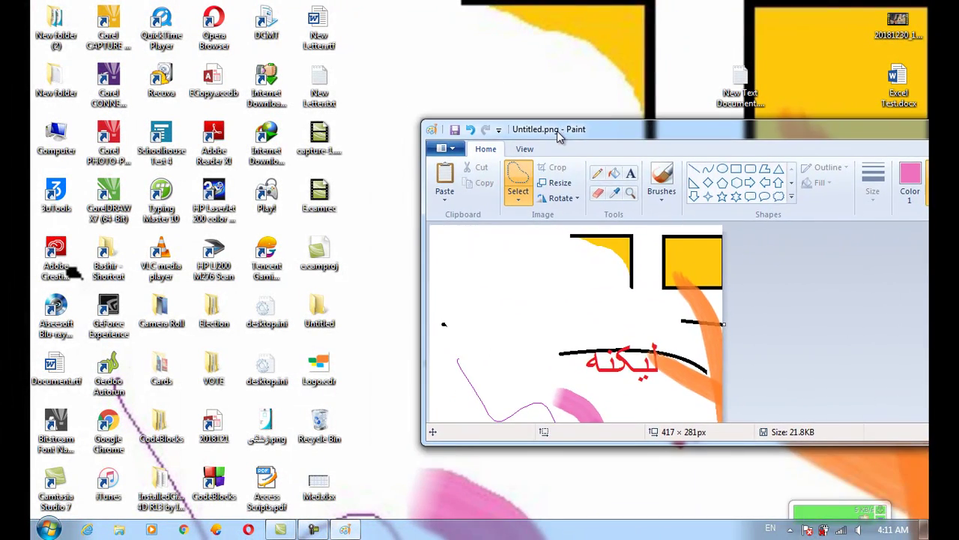
click(445, 142)
mouse_move(508, 385)
click(623, 196)
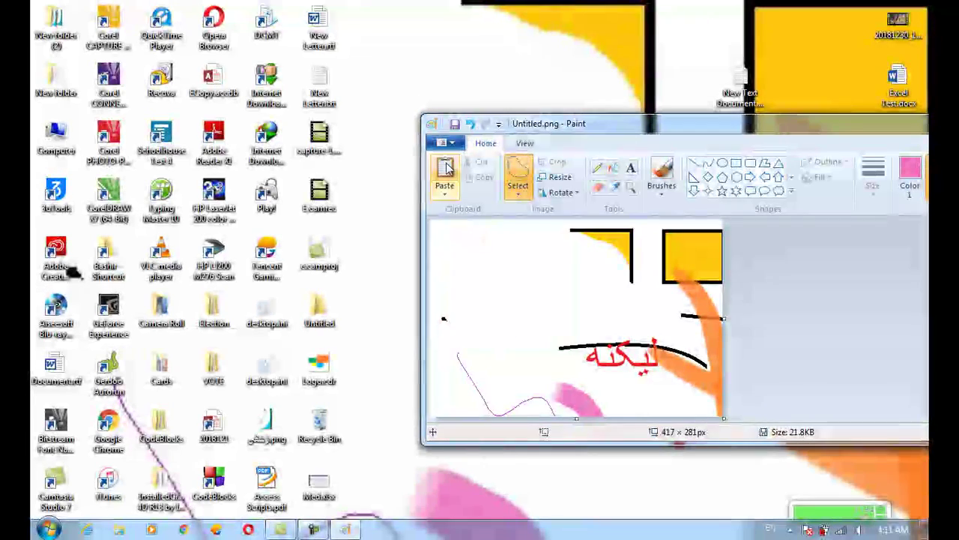
Step: Change the wallpaper layout to Tile, then to Center on a black background
click(443, 142)
mouse_move(507, 385)
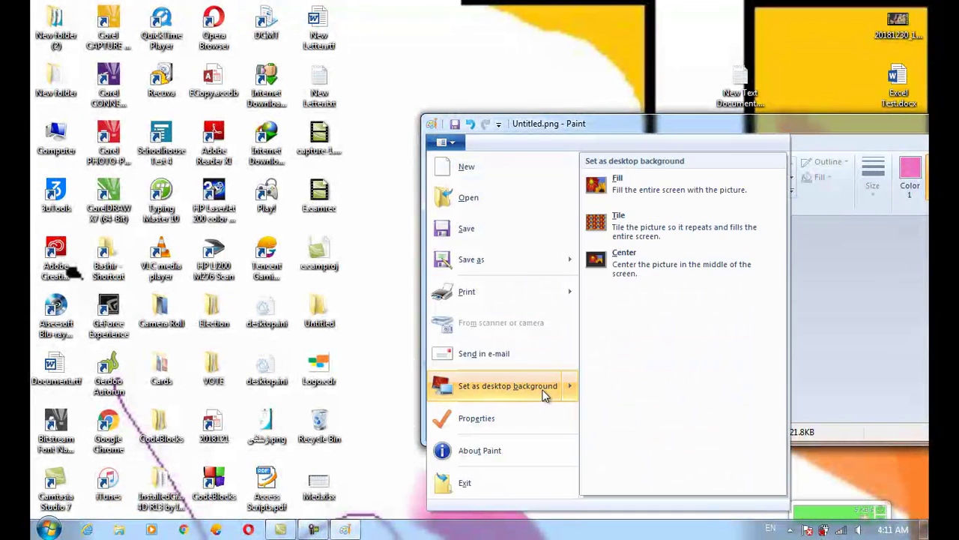
click(618, 225)
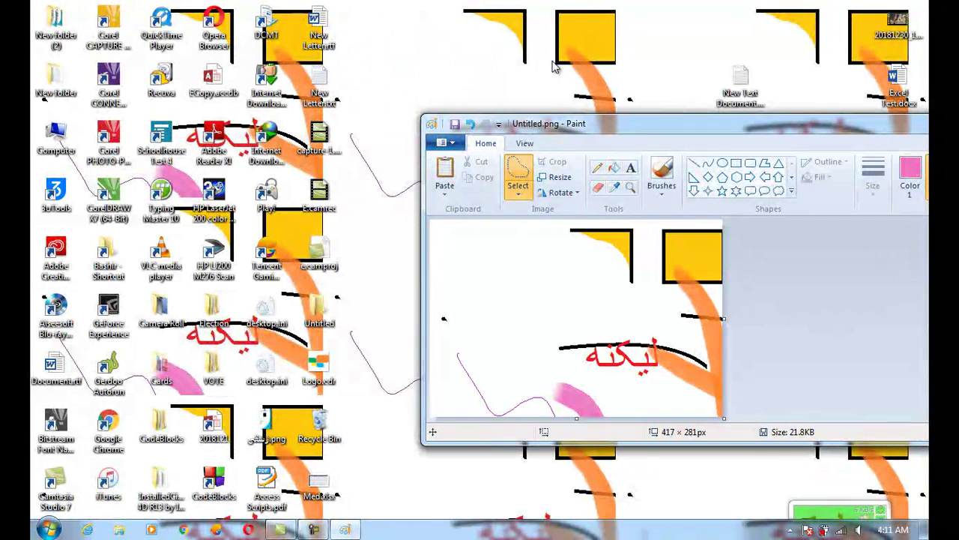
click(452, 147)
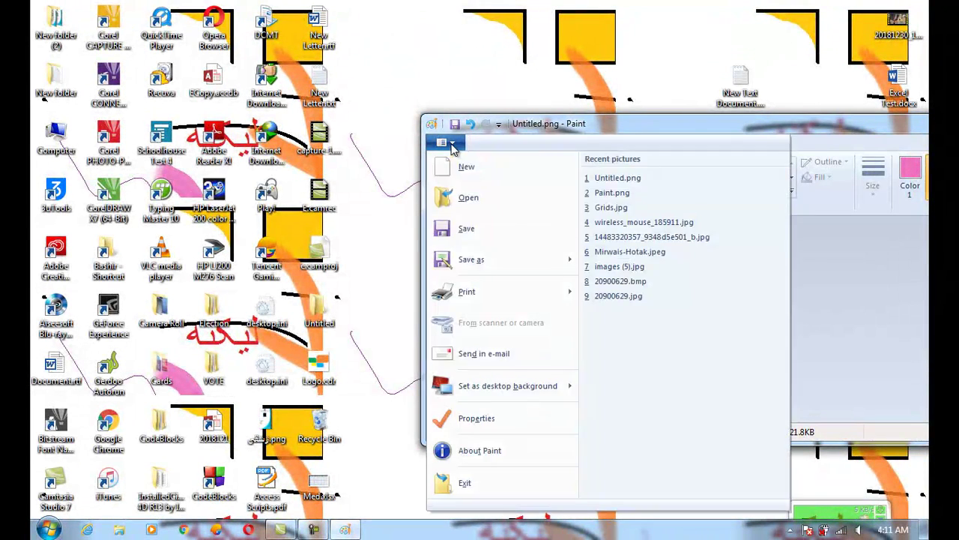
mouse_move(508, 385)
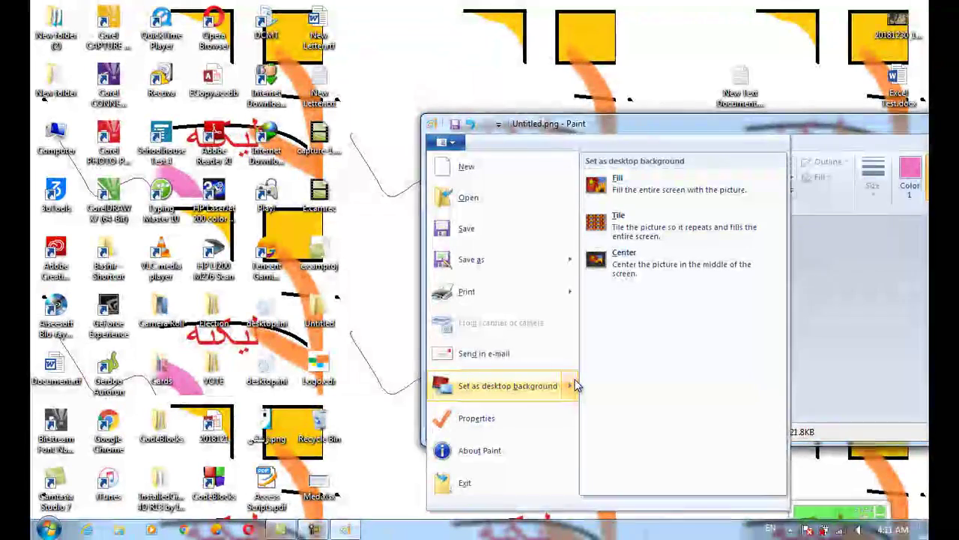
click(640, 259)
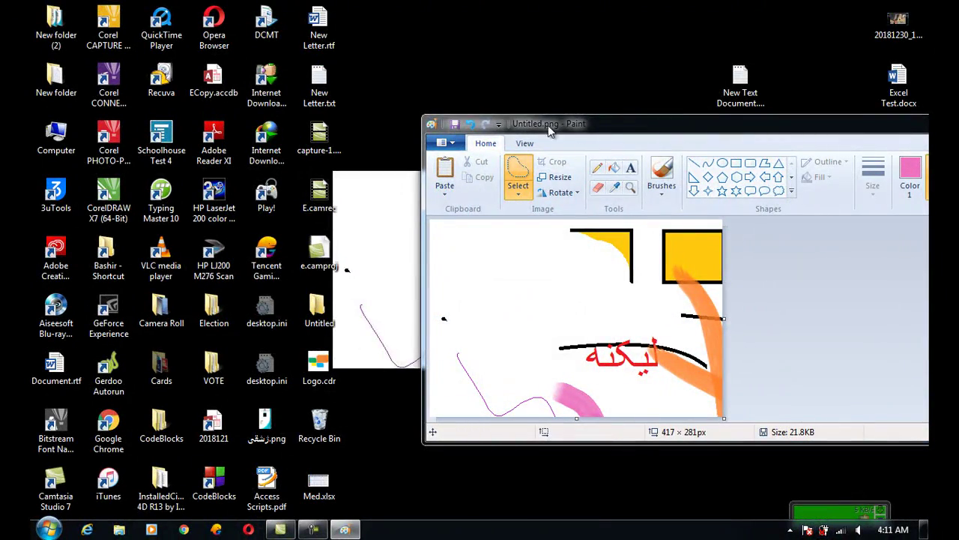
drag(548, 125, 678, 291)
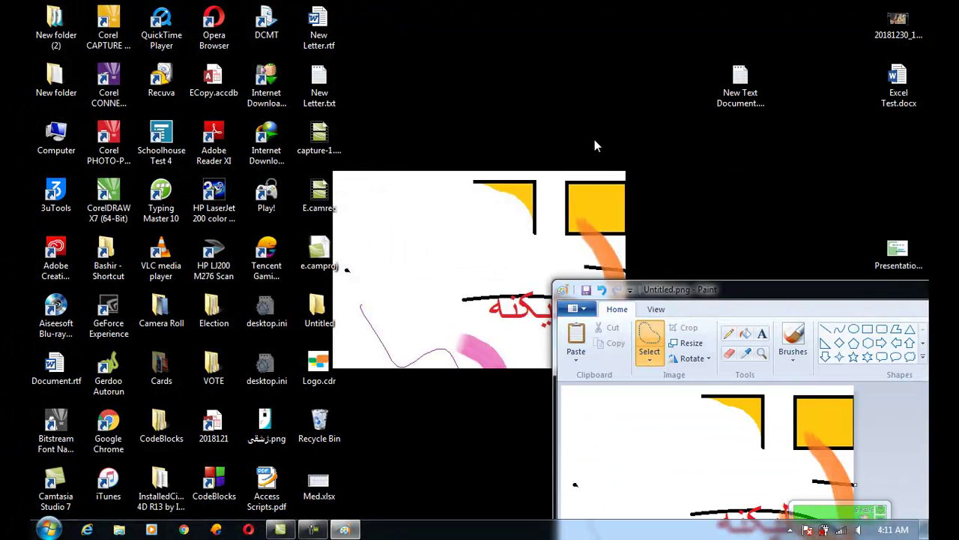
double_click(700, 288)
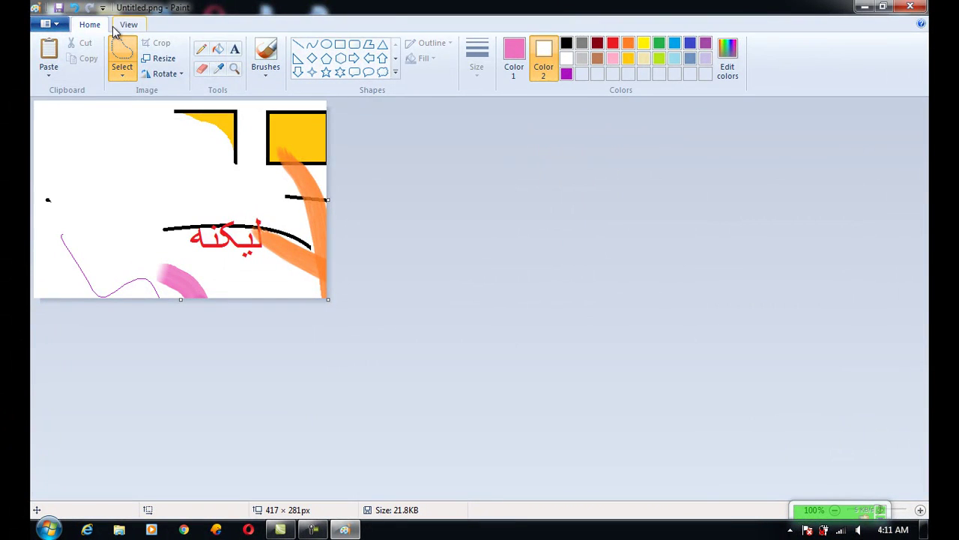
click(51, 24)
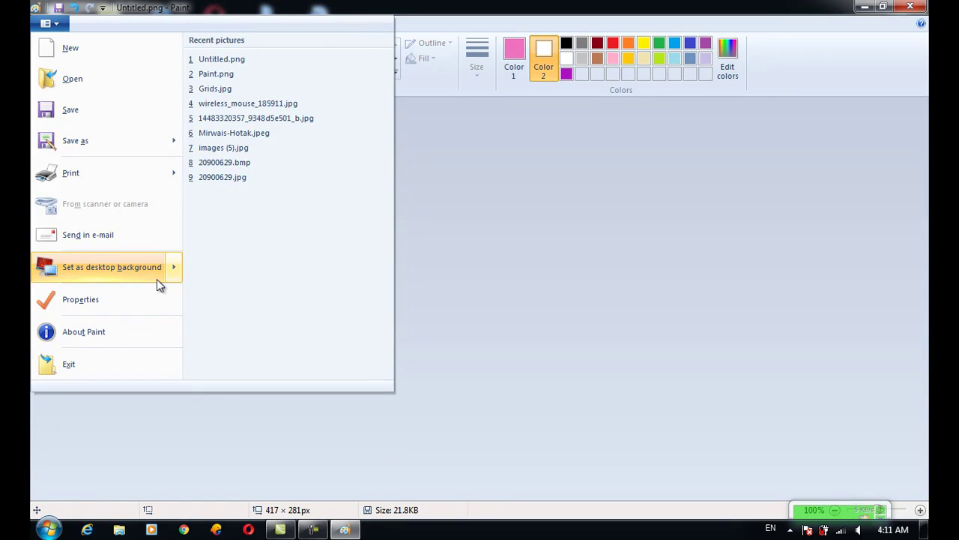
click(510, 264)
click(129, 24)
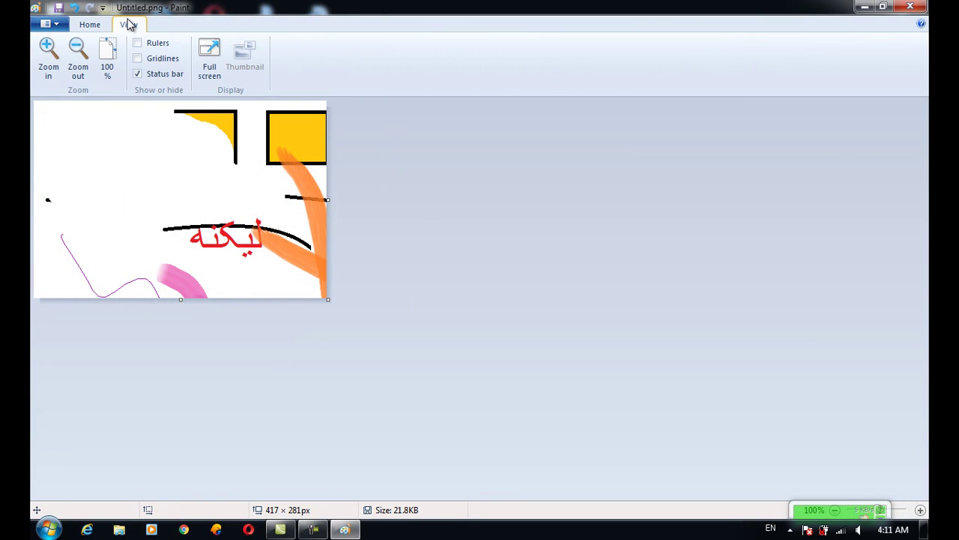
click(60, 47)
click(60, 48)
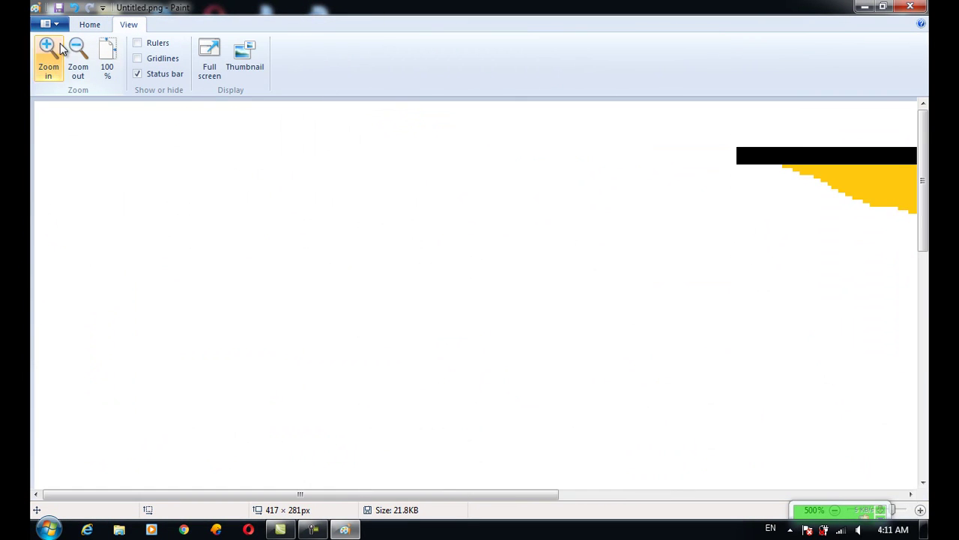
click(78, 47)
click(78, 47)
click(78, 48)
click(78, 47)
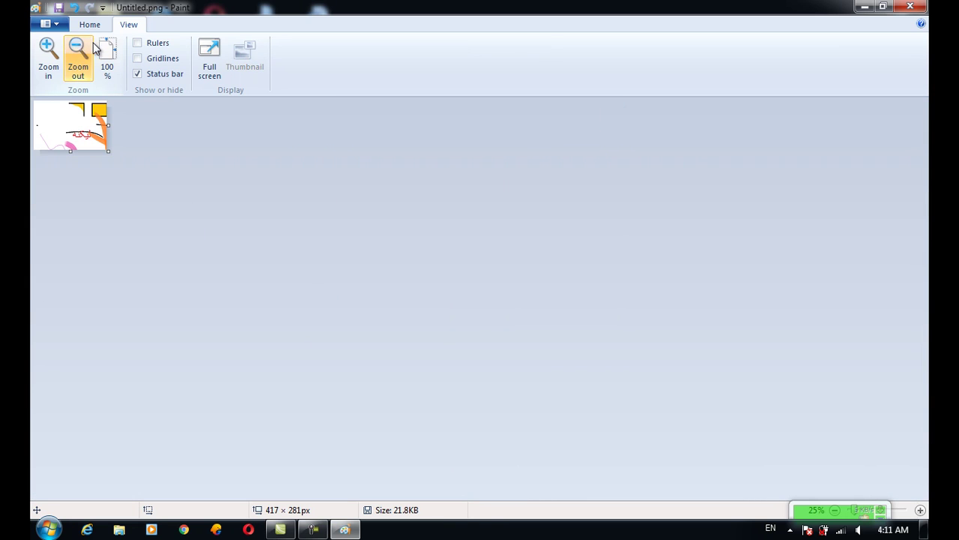
click(102, 48)
click(140, 44)
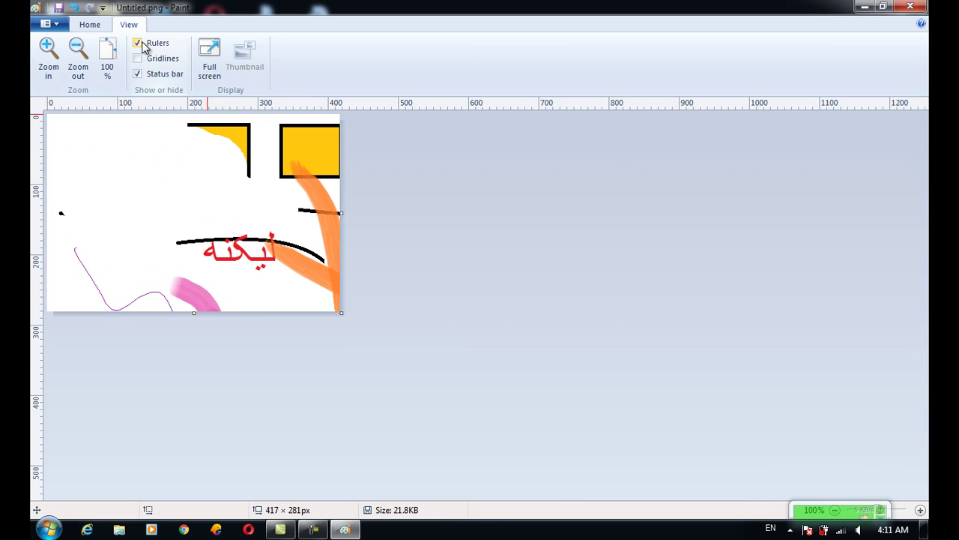
click(139, 44)
click(153, 59)
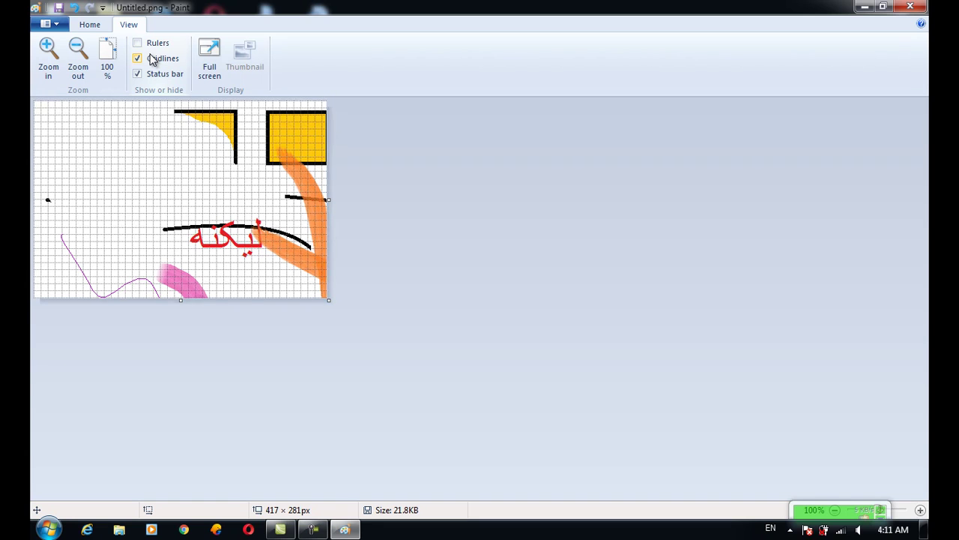
click(153, 60)
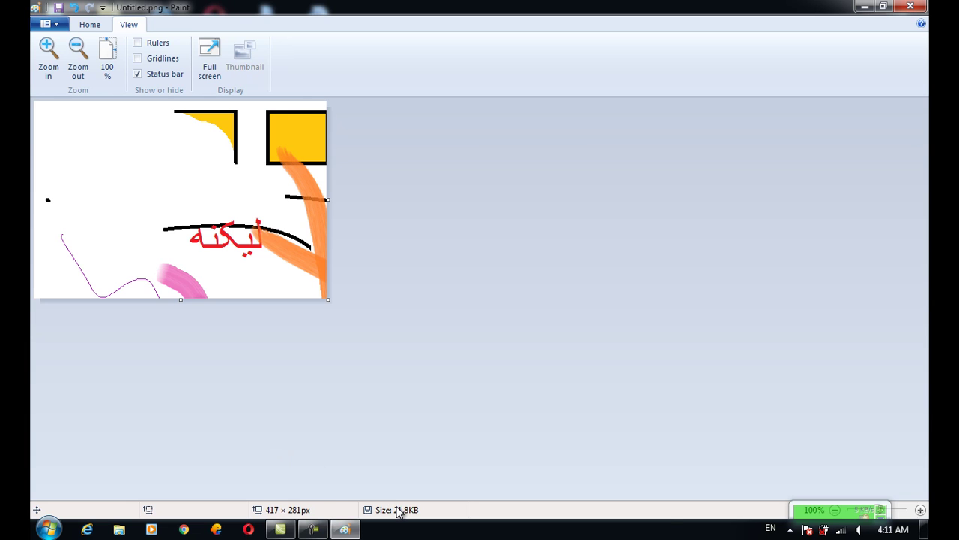
Step: Zoom the image to 300%, toggle the status bar off and on, and preview full screen
click(920, 511)
click(920, 511)
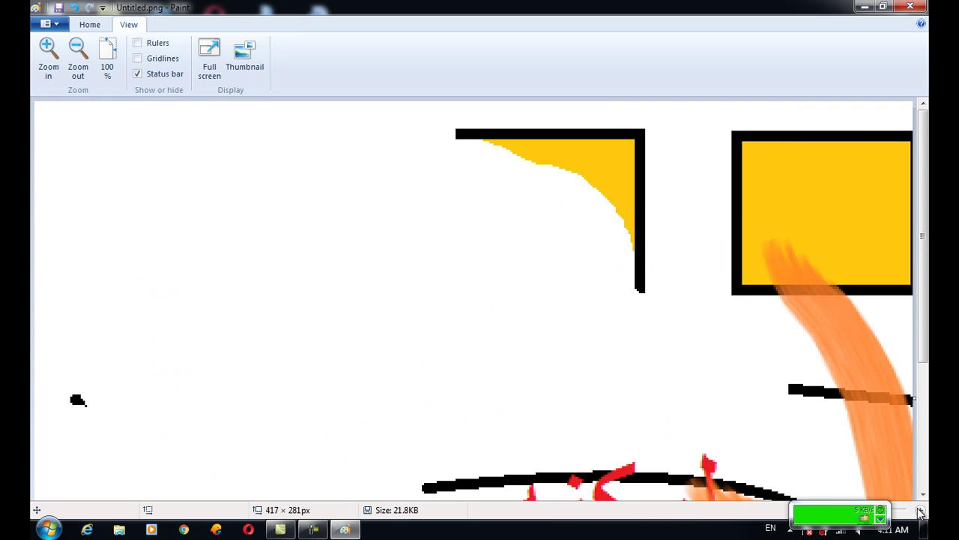
click(159, 76)
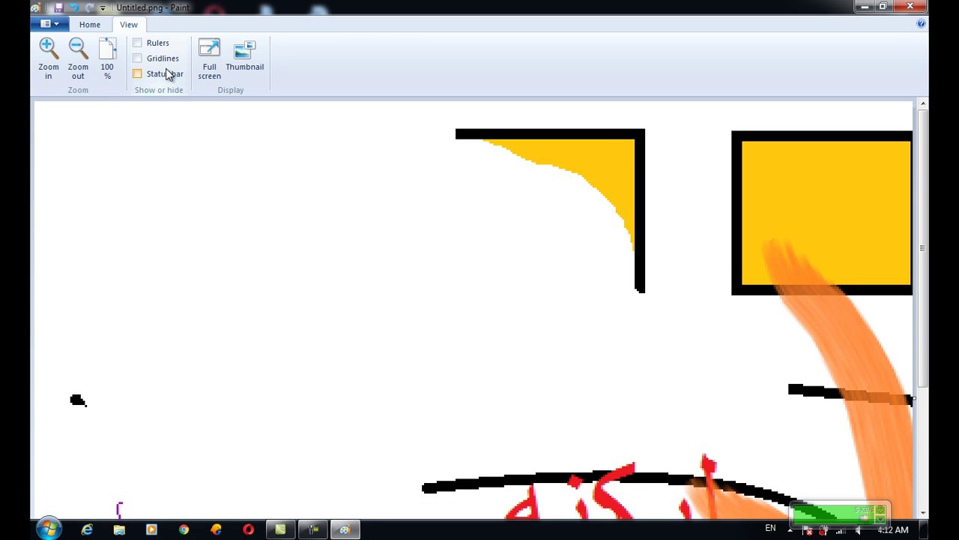
click(169, 74)
click(208, 72)
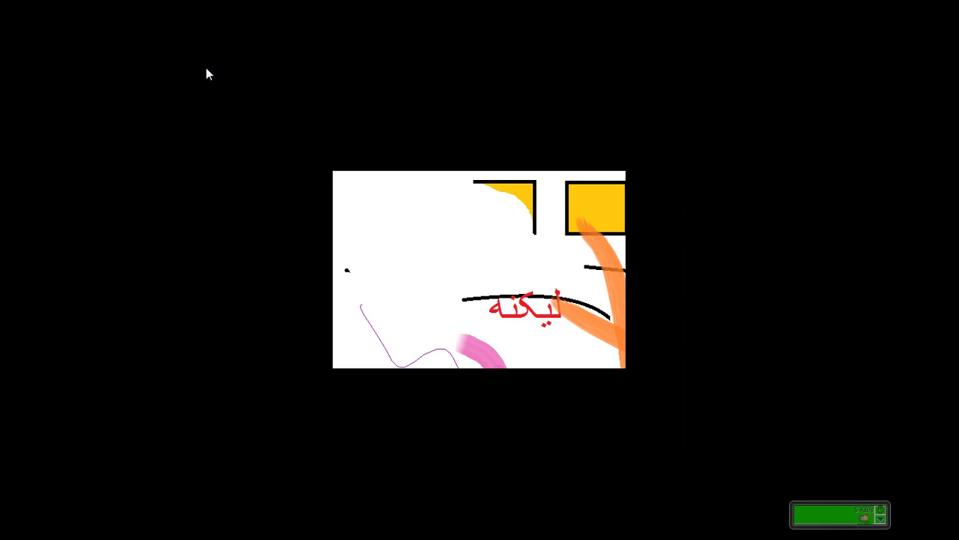
click(420, 162)
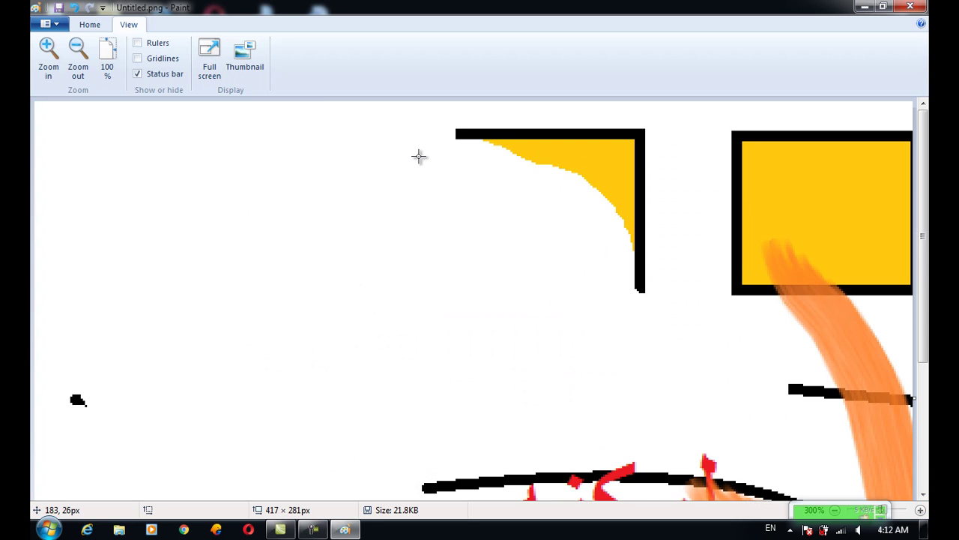
Step: Show the Thumbnail preview window and resize it to fit the image
click(250, 60)
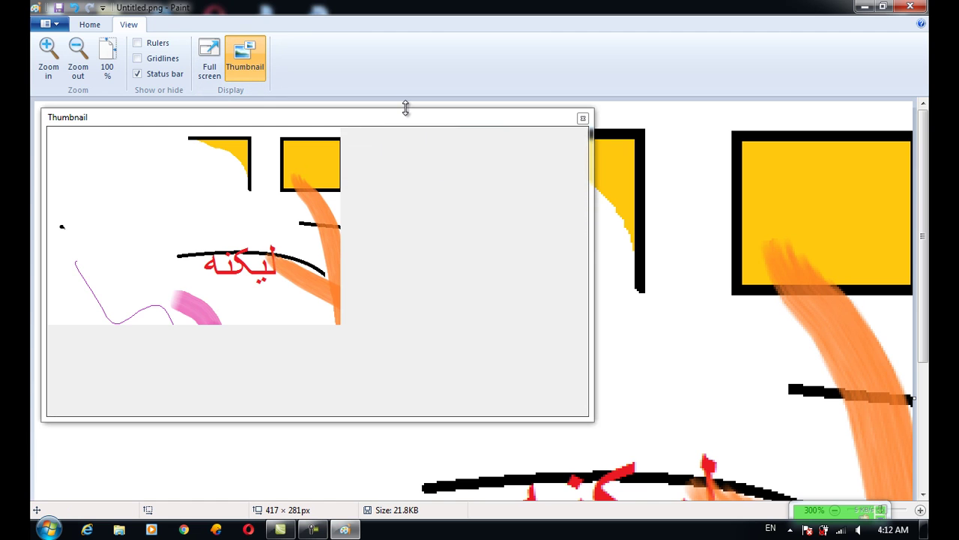
drag(411, 116, 673, 56)
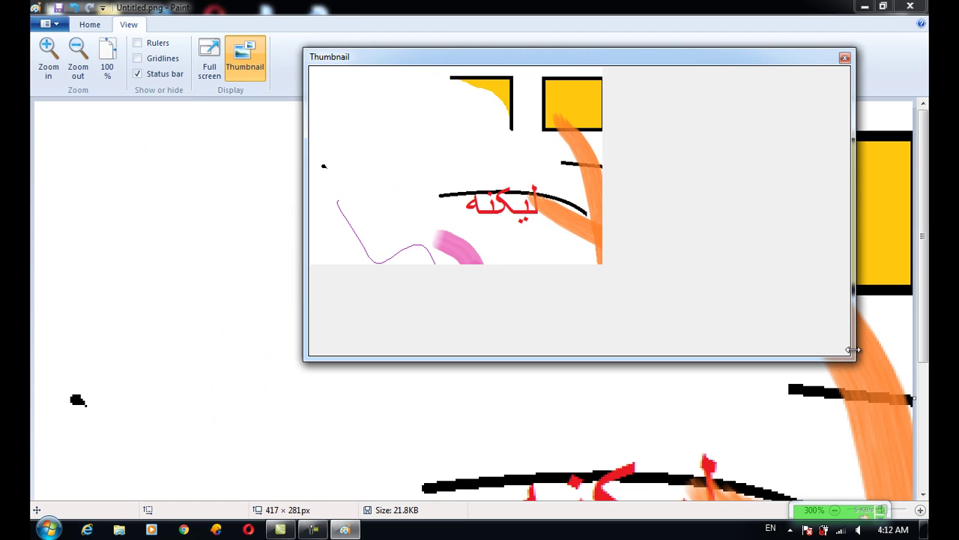
mouse_move(852, 357)
mouse_down()
mouse_move(608, 272)
mouse_move(610, 254)
mouse_up()
mouse_move(200, 268)
mouse_down()
mouse_move(201, 345)
mouse_move(275, 364)
mouse_up()
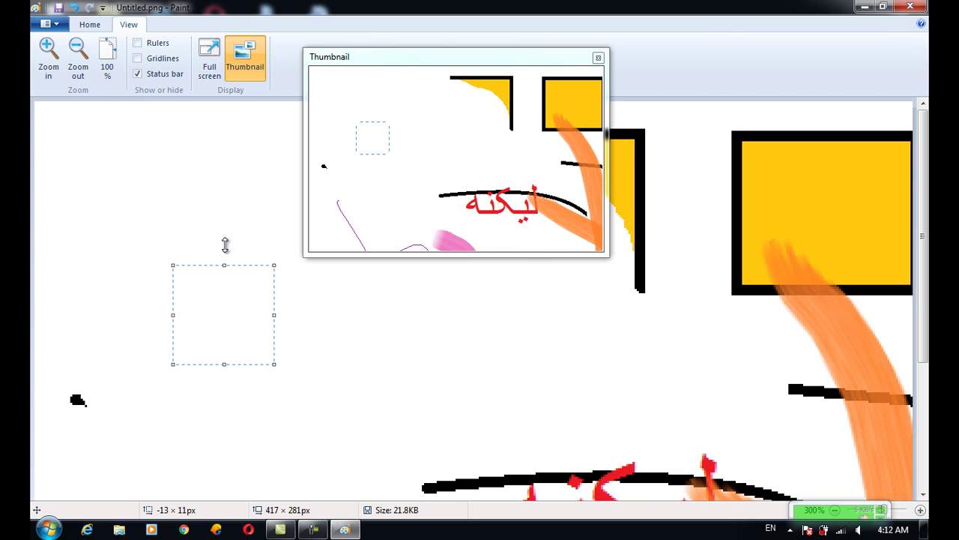
Step: Draw two crossing pink pencil strokes in the upper-left area
click(102, 25)
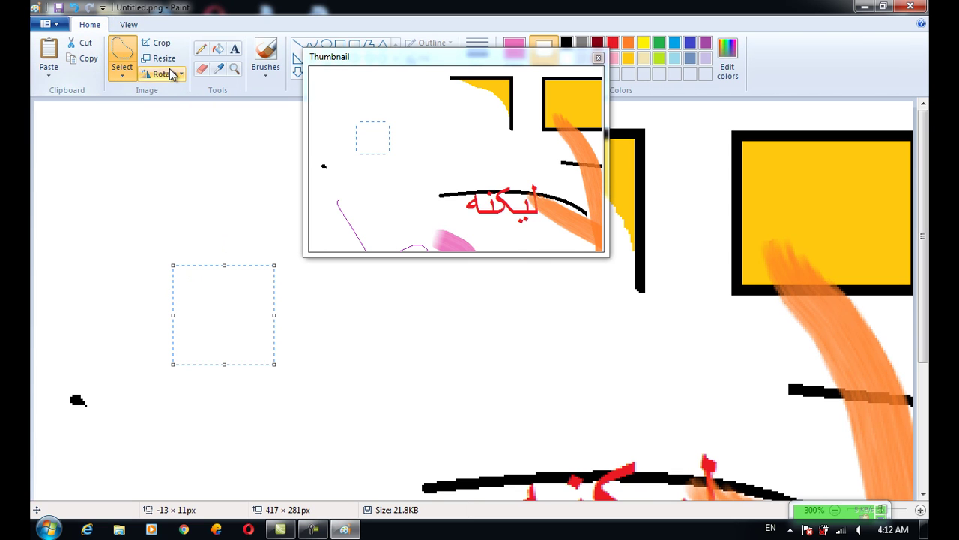
click(200, 49)
drag(128, 177, 198, 401)
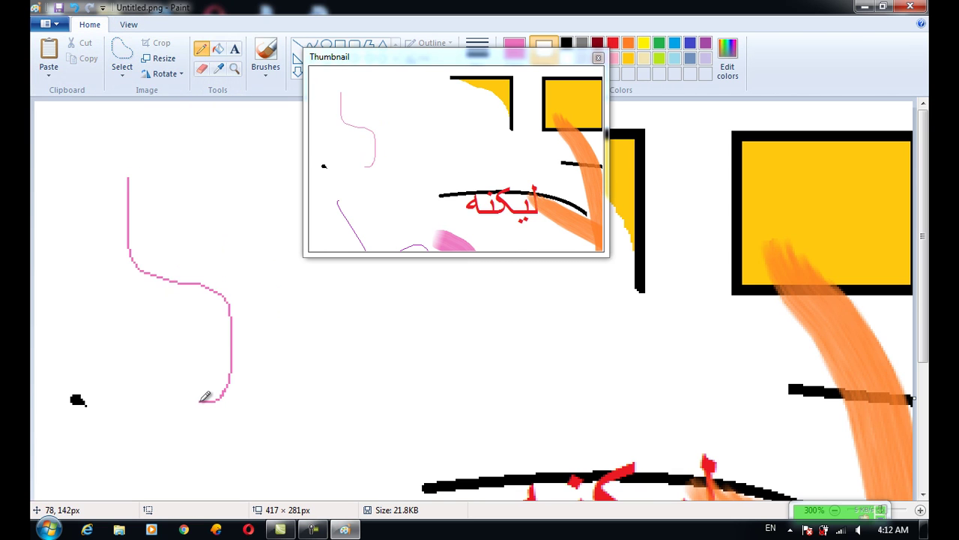
drag(195, 275, 184, 368)
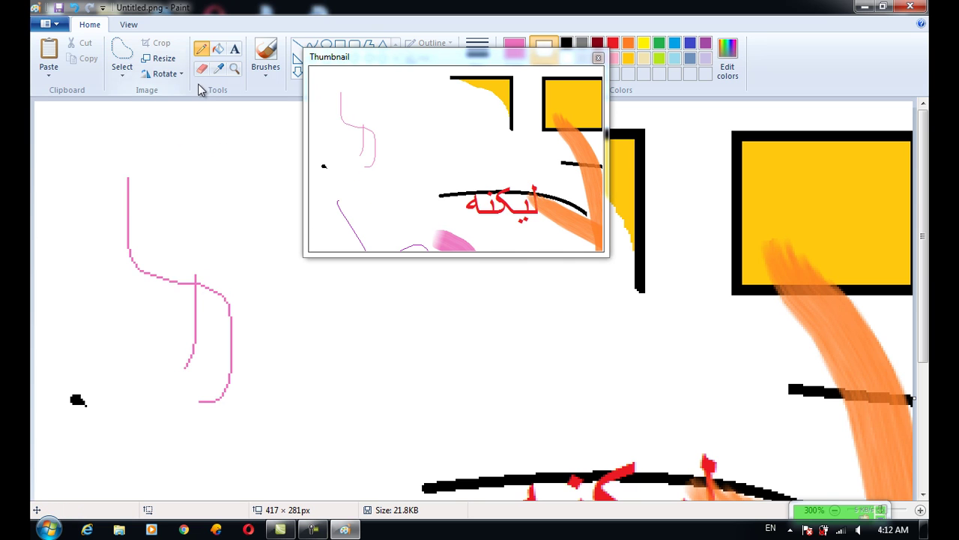
Step: Magnify around the pink strokes, close the Thumbnail, and return to 100% zoom
click(234, 69)
click(168, 358)
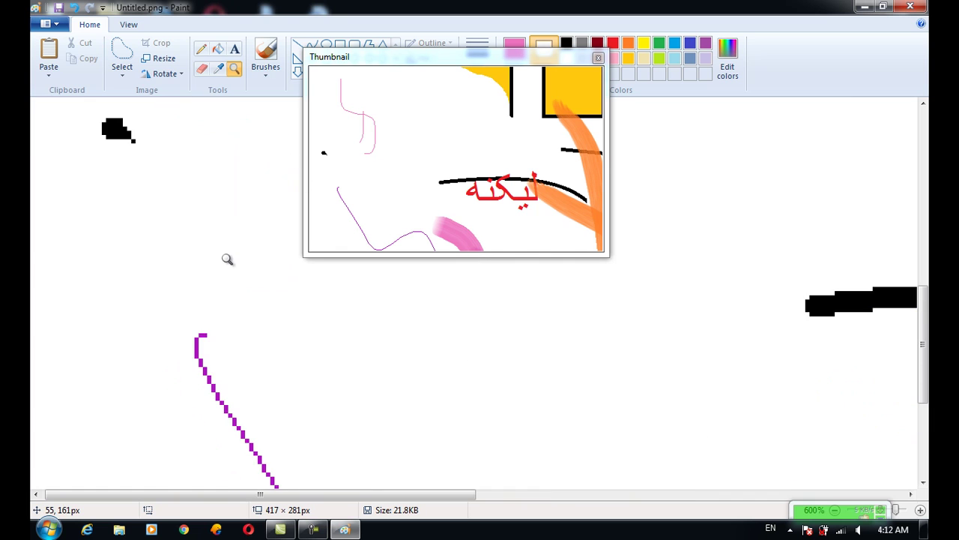
click(225, 258)
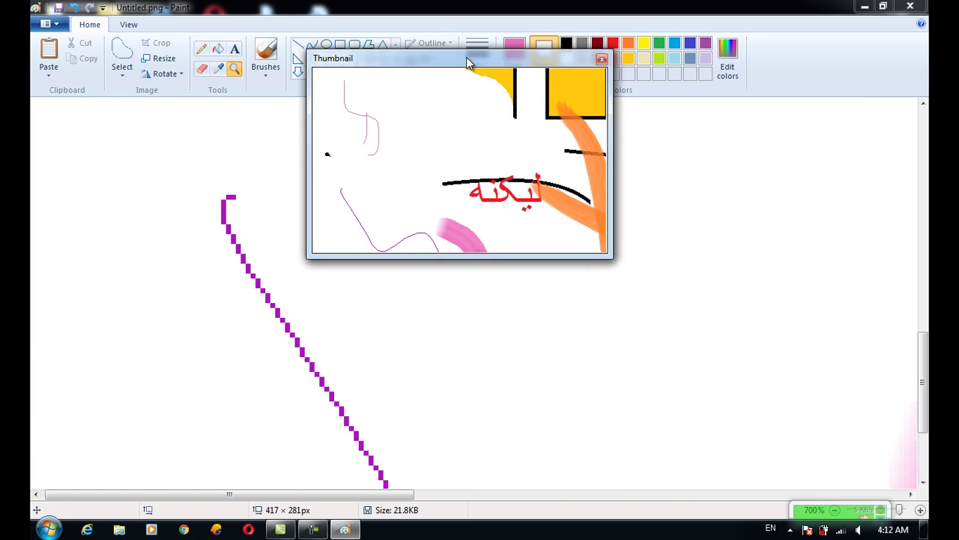
drag(462, 53, 591, 76)
click(128, 25)
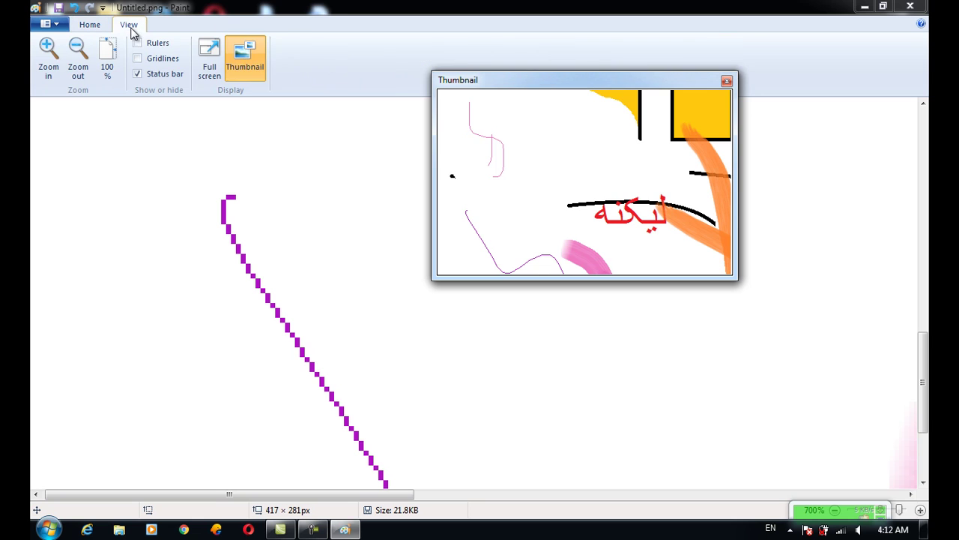
click(256, 63)
click(104, 65)
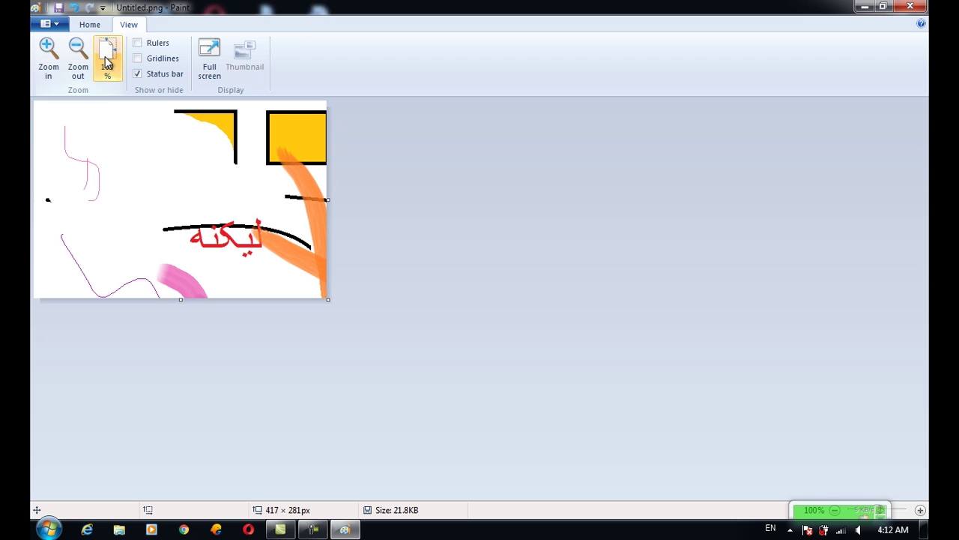
click(61, 62)
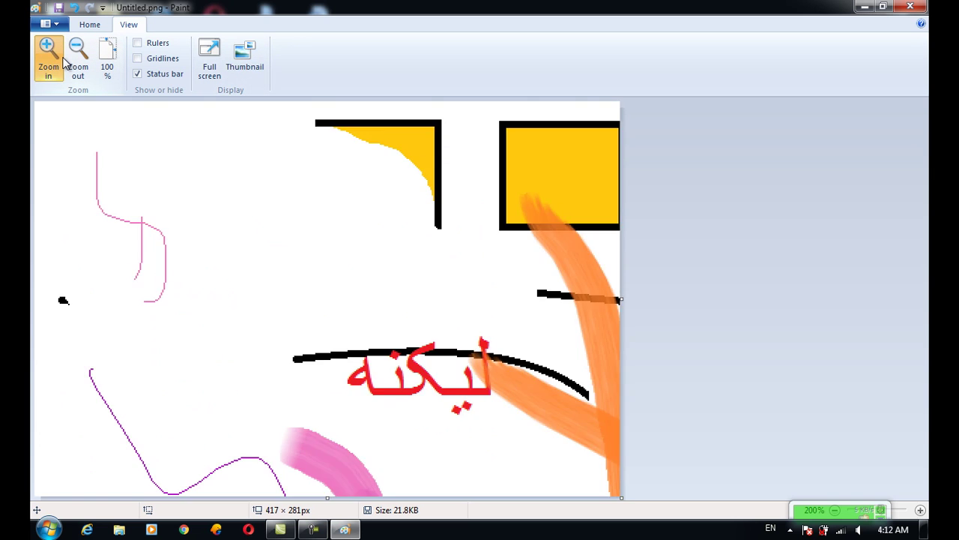
click(53, 60)
click(241, 54)
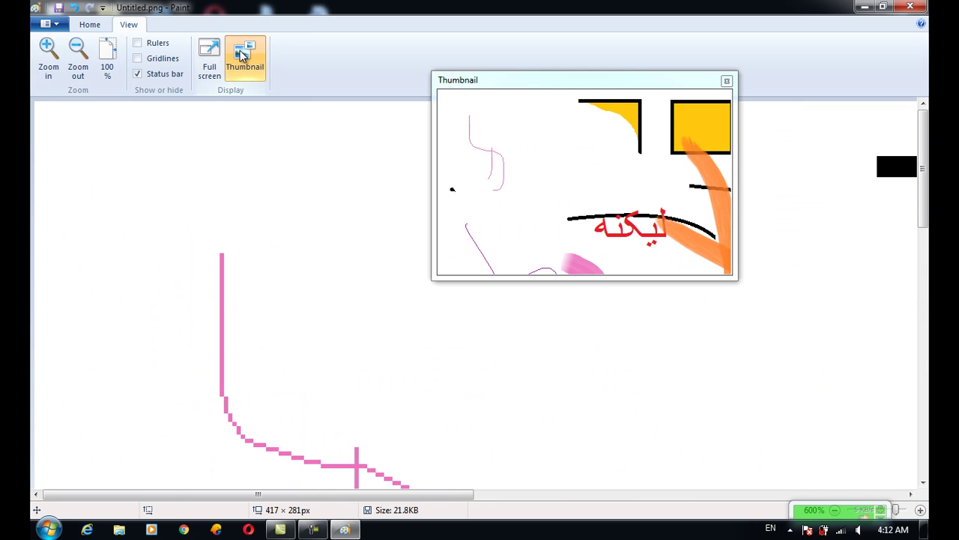
click(726, 81)
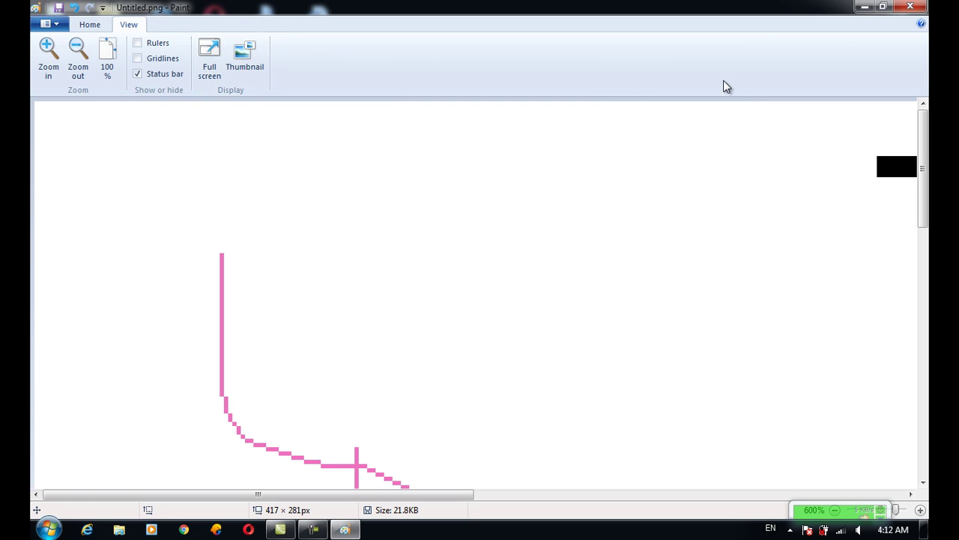
click(59, 51)
click(112, 63)
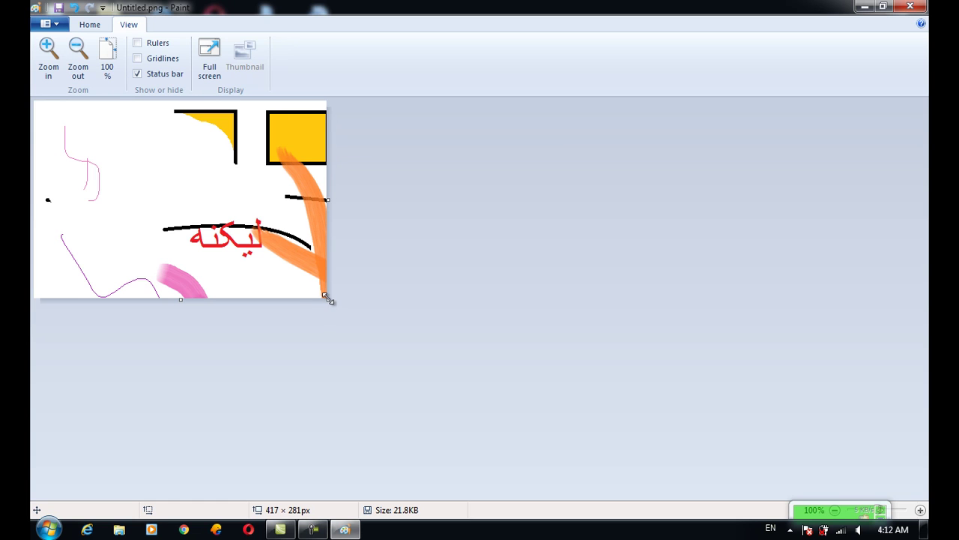
Step: Enlarge the canvas to 611 × 352 px and return to the Home drawing tools
drag(328, 297, 464, 349)
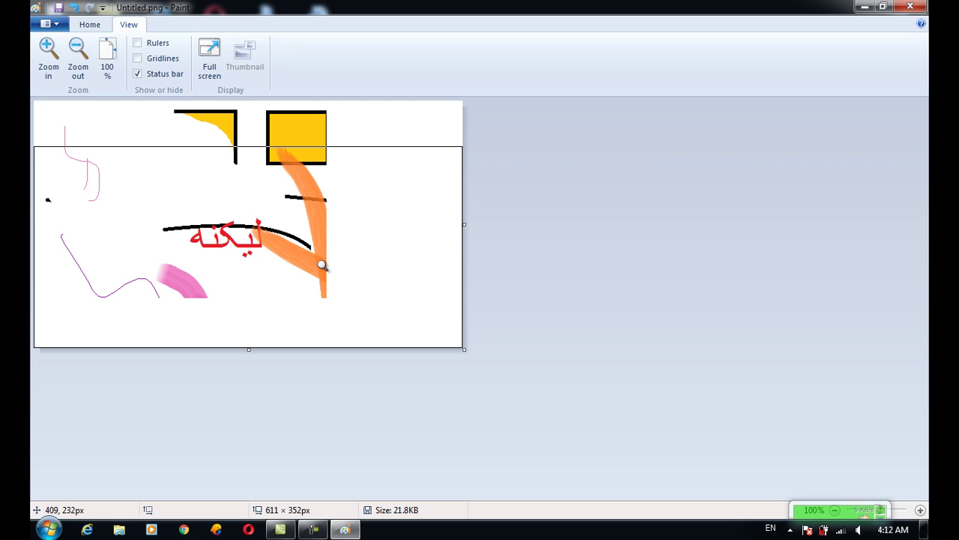
click(91, 25)
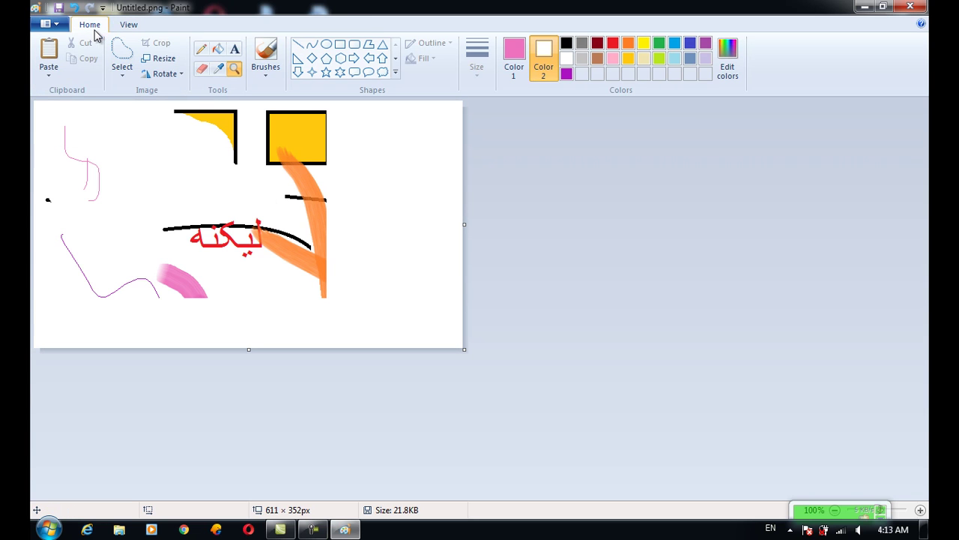